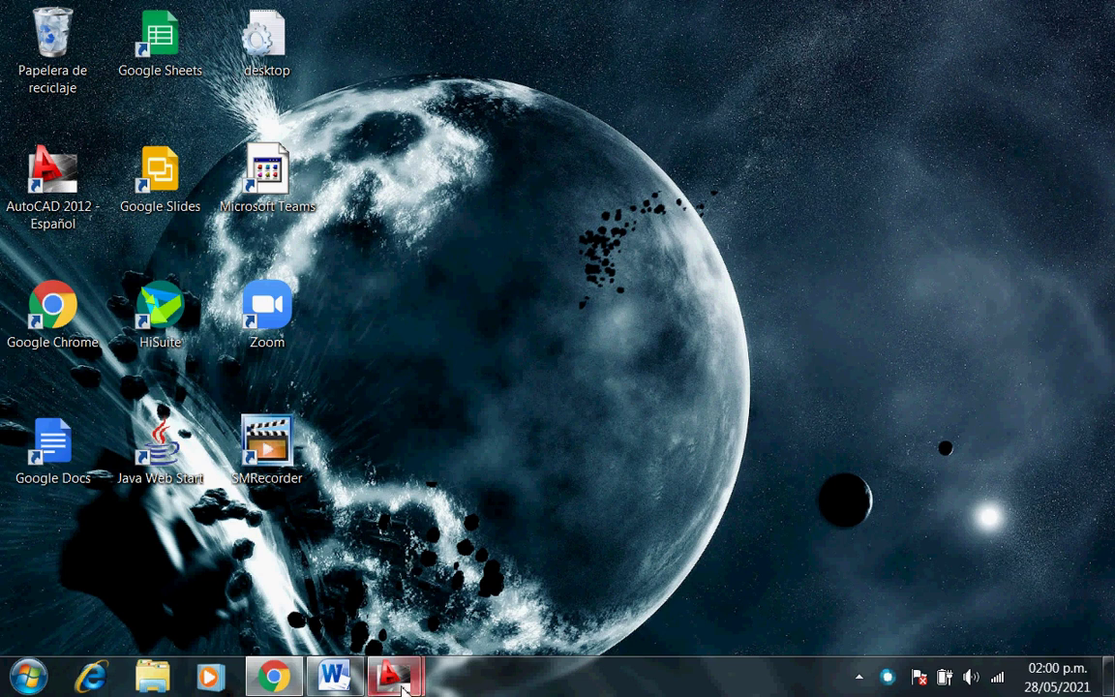
# Switch to the ARQ-02.dwg elevation in AutoCAD 2012 using its taskbar thumbnail.
pyautogui.moveTo(394, 675)
pyautogui.click(498, 577)
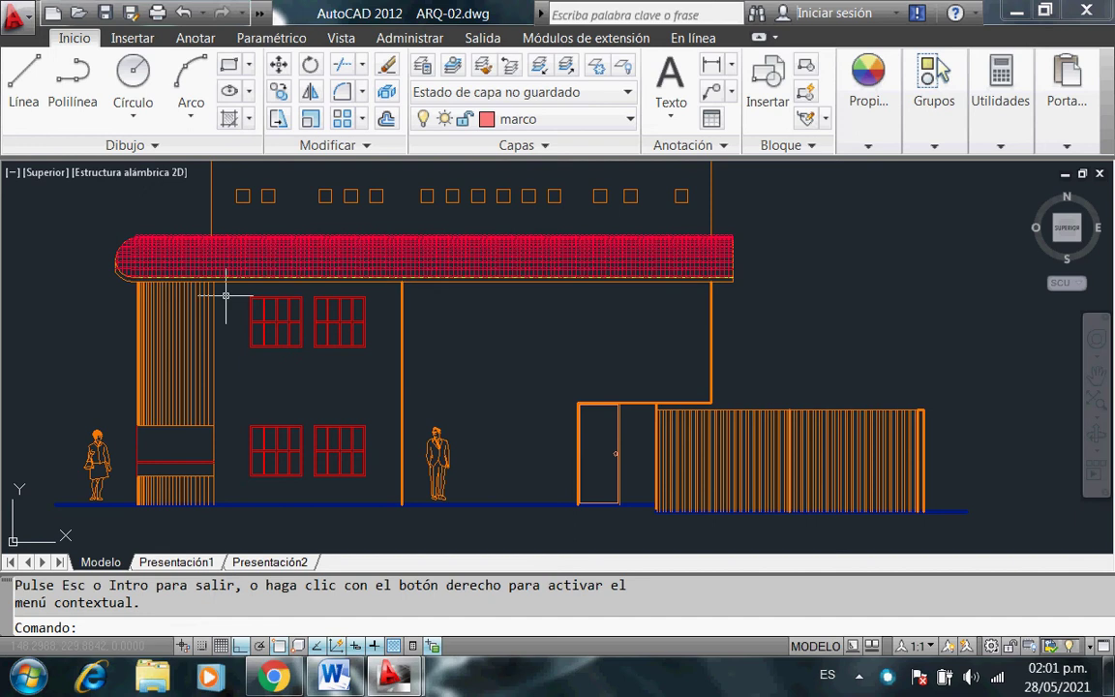
# Zoom in on the two upper-left windows beneath the tiled roof.
pyautogui.scroll(3, 230, 293)
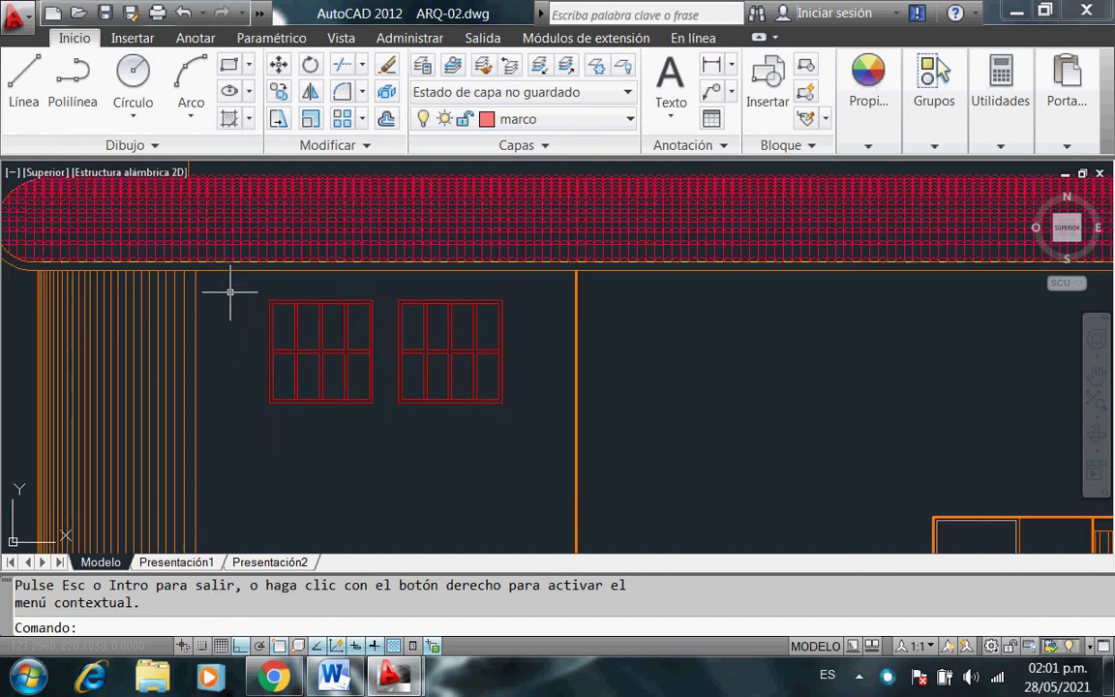
pyautogui.scroll(2, 229, 292)
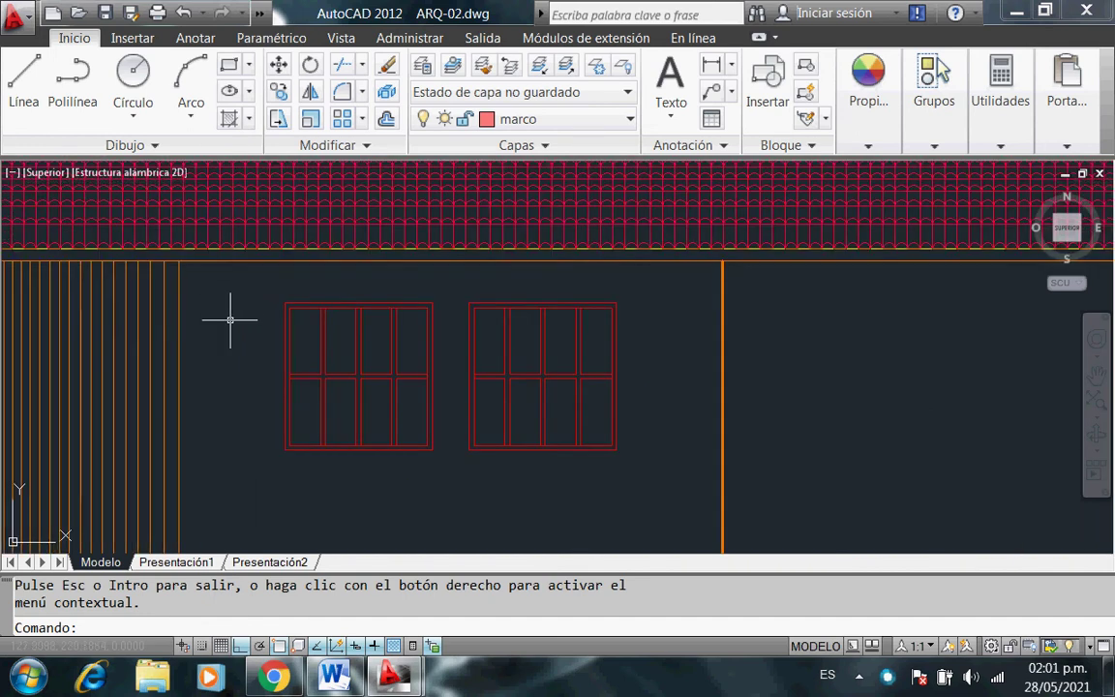
pyautogui.scroll(2, 231, 320)
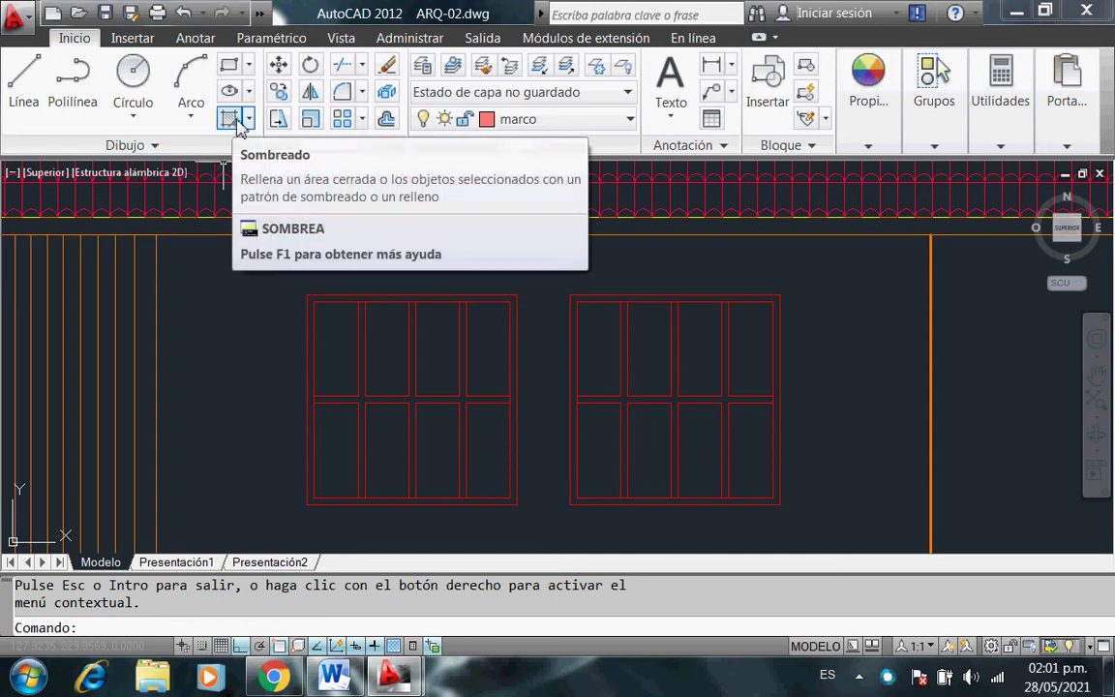
# Start a Sombreado hatch and pick the JIS_STN_1E pattern from the pattern gallery.
pyautogui.click(249, 119)
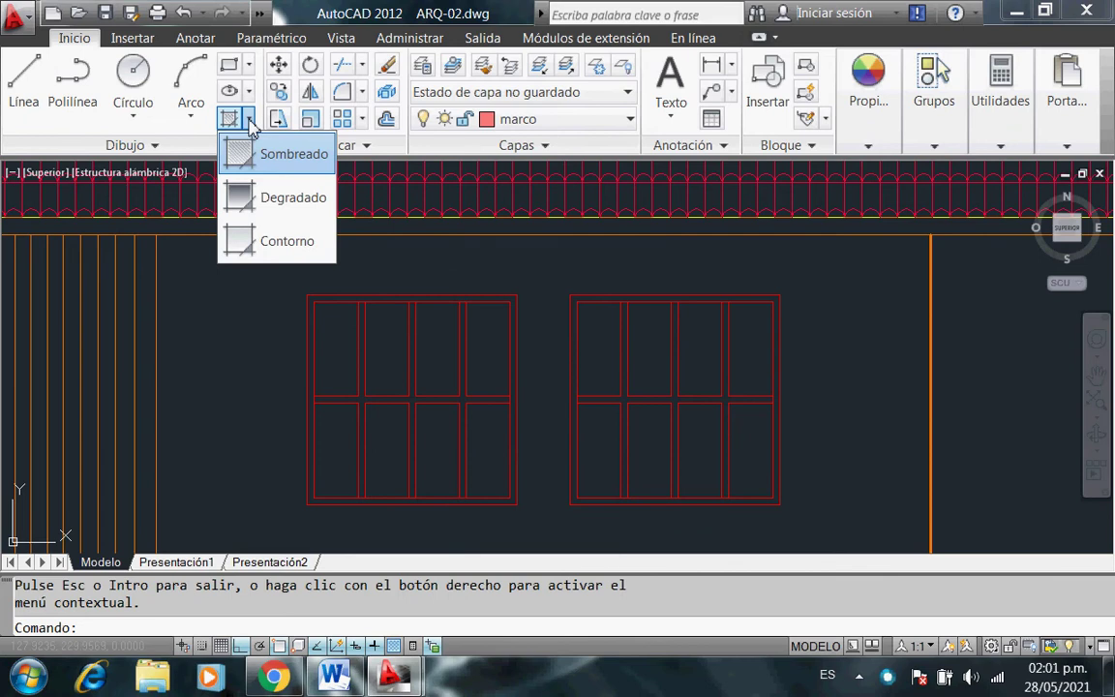
pyautogui.click(268, 155)
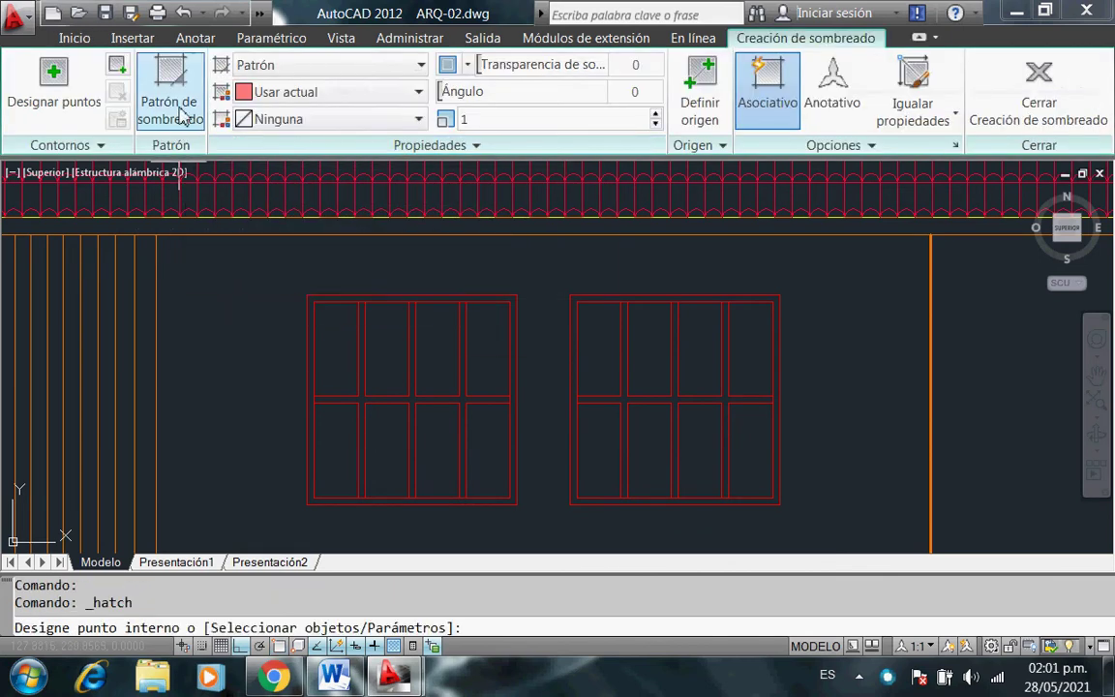
pyautogui.click(181, 114)
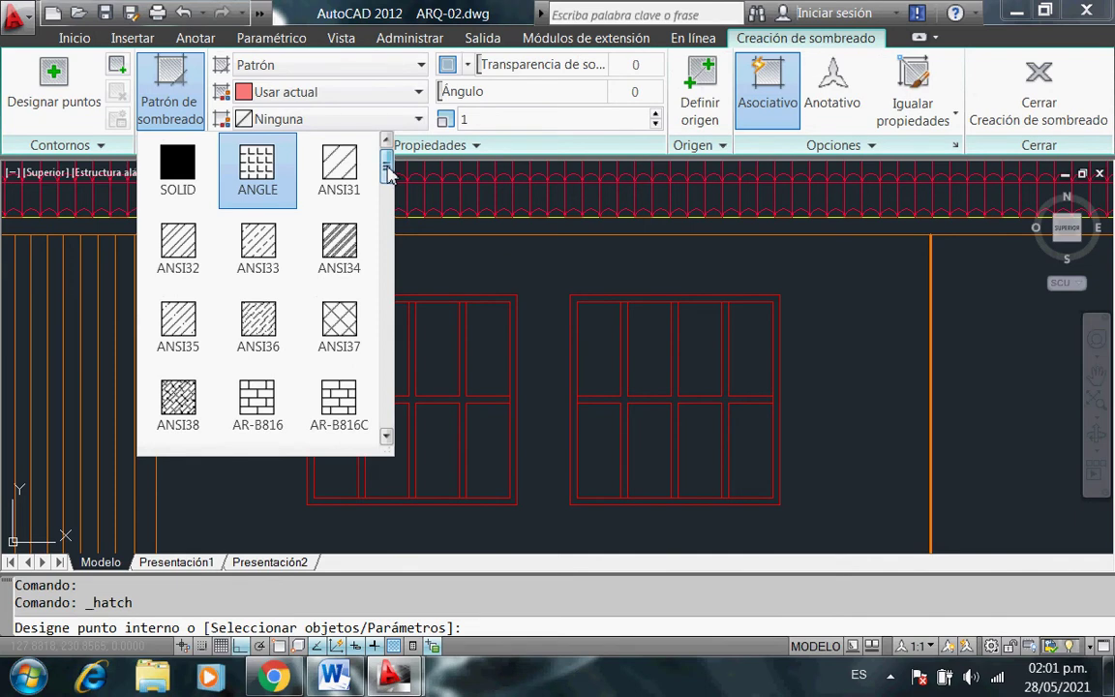
pyautogui.moveTo(386, 171); pyautogui.dragTo(387, 187)
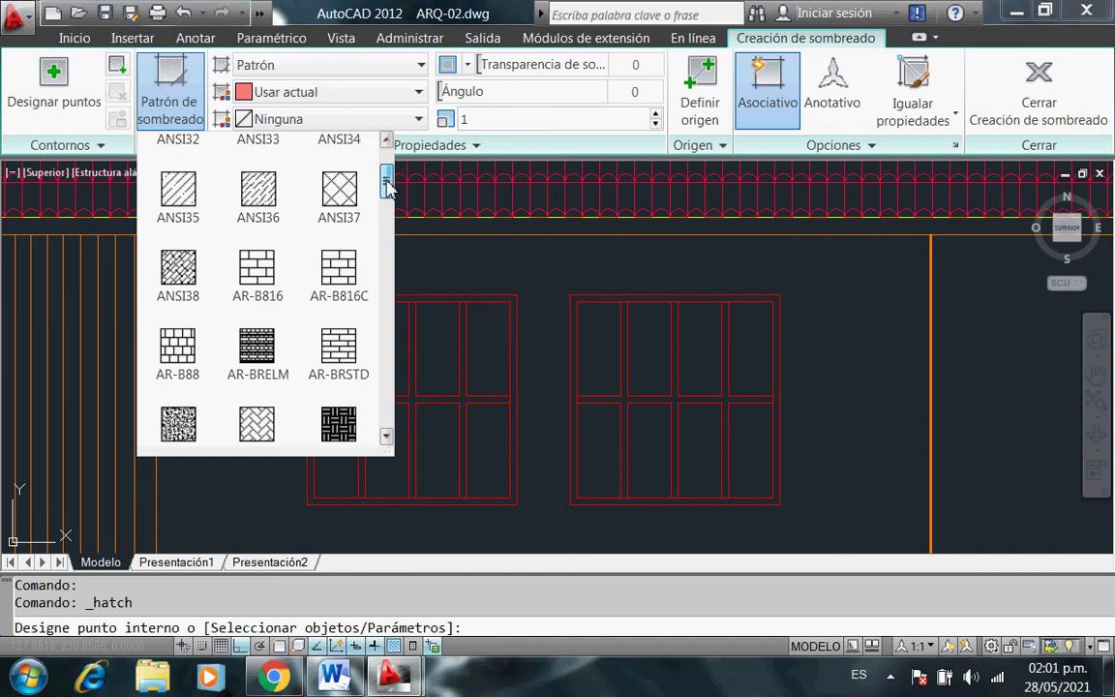
pyautogui.moveTo(385, 180)
pyautogui.mouseDown()
pyautogui.moveTo(392, 238)
pyautogui.moveTo(372, 391)
pyautogui.mouseUp()
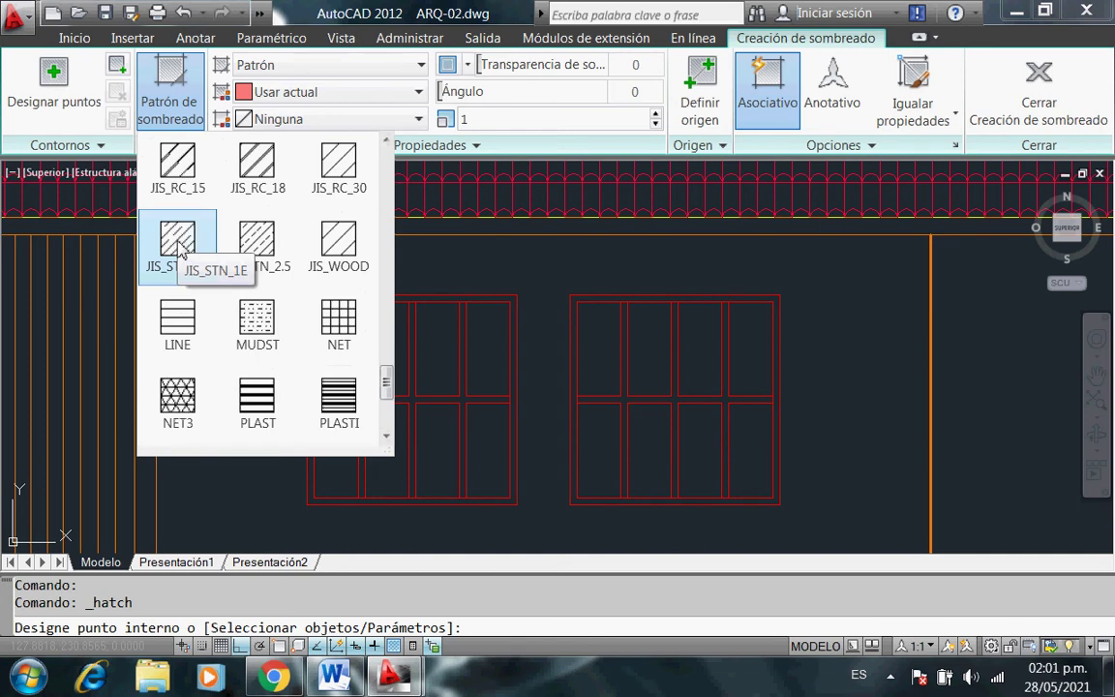
pyautogui.click(179, 250)
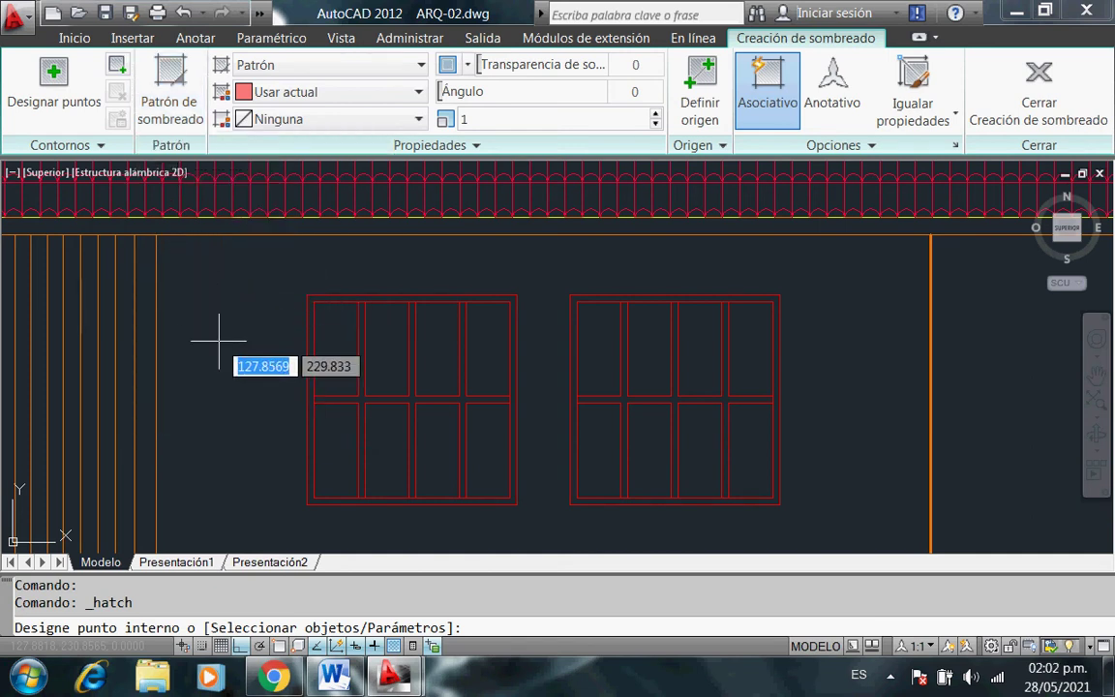
# Hatch the top-left, top-right and lower panes of the left window, then select the hatch.
pyautogui.click(348, 351)
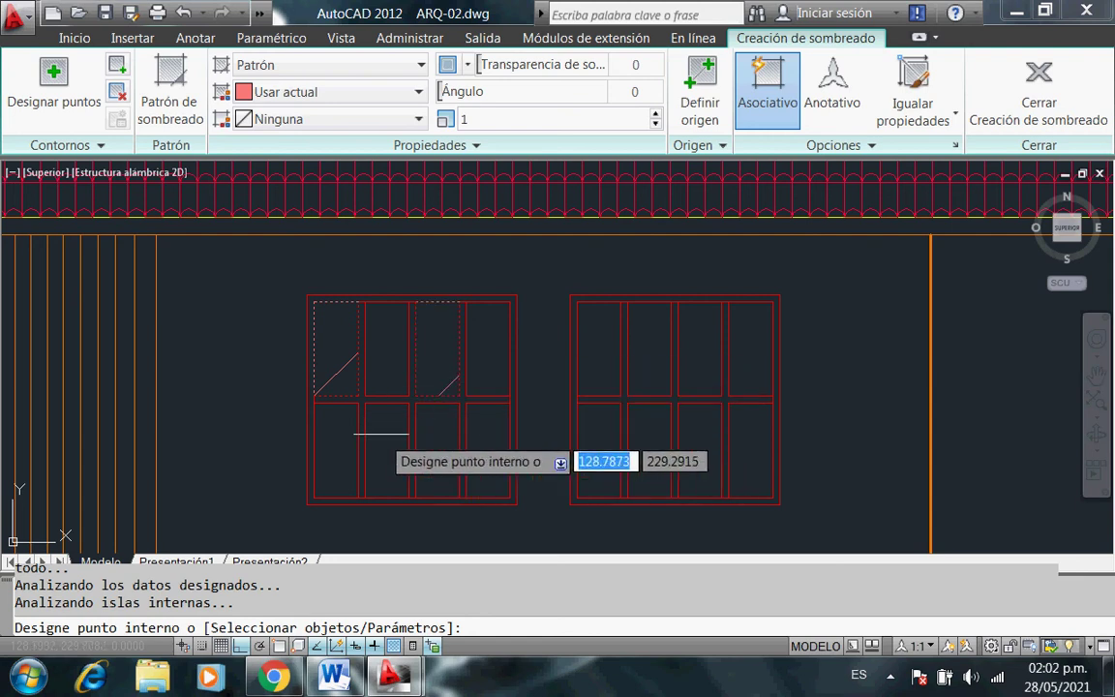
pyautogui.click(473, 339)
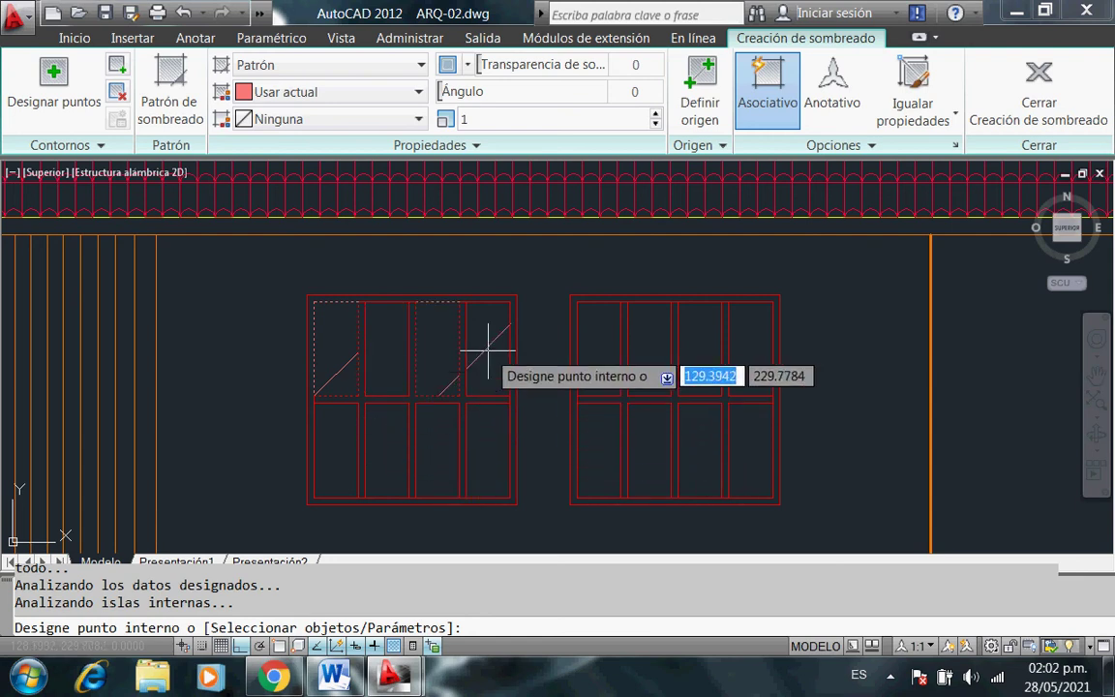
pyautogui.click(395, 465)
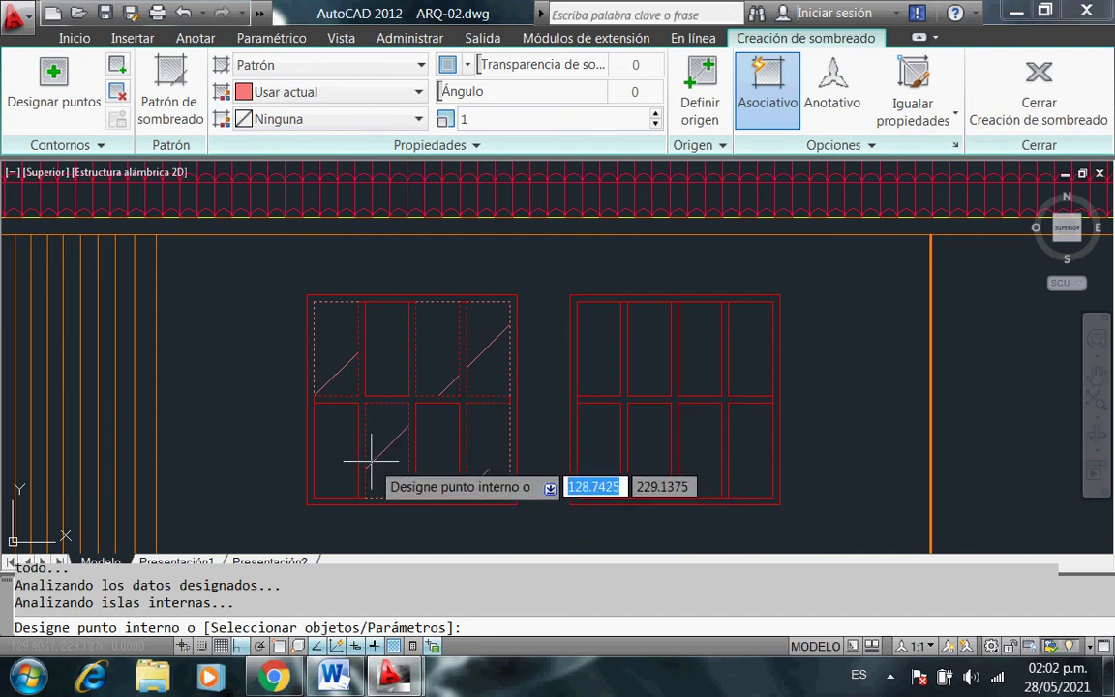
pyautogui.press('Escape')
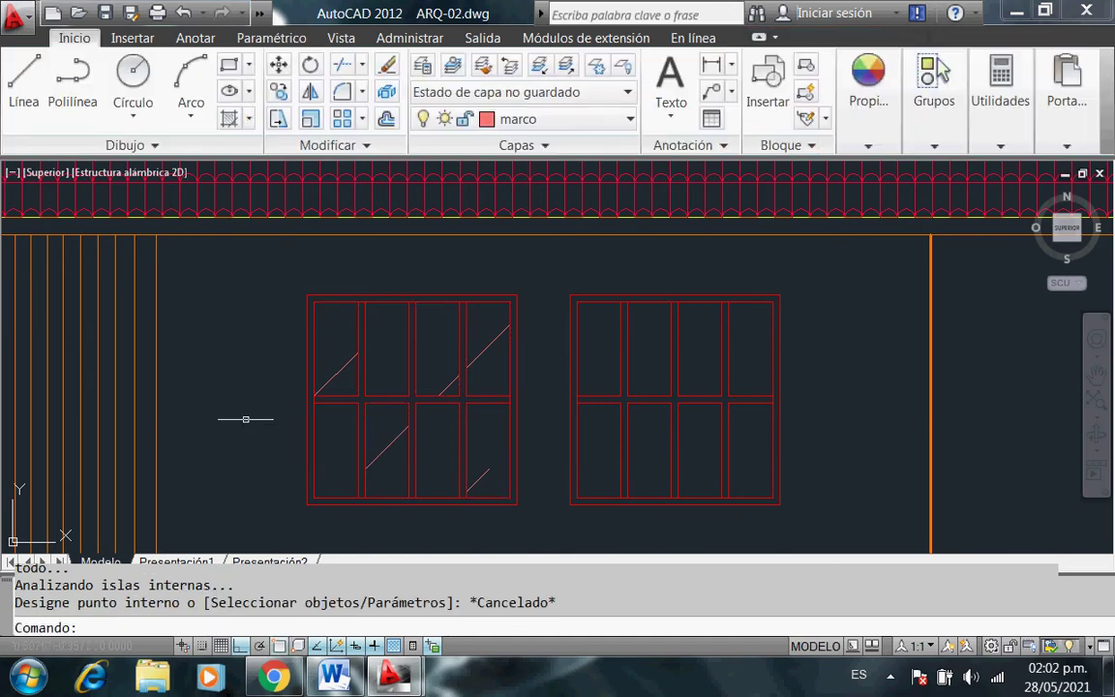
pyautogui.click(338, 376)
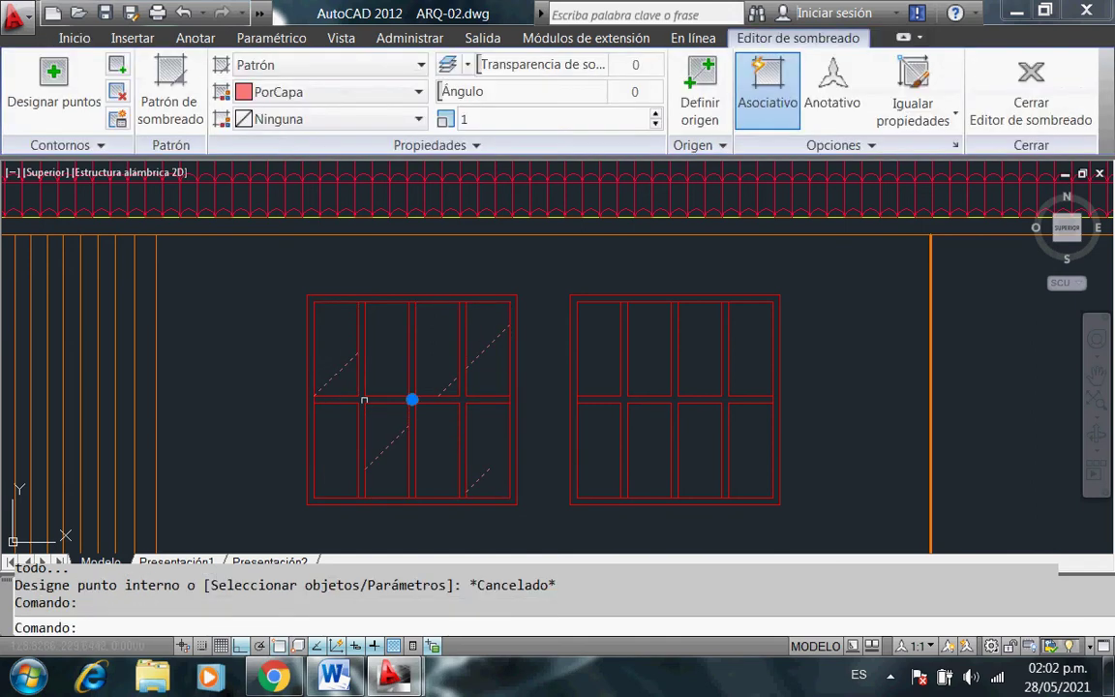
# Change the left window's JIS_STN_1E hatch scale to 0.15 in Propiedades.
pyautogui.rightClick(411, 403)
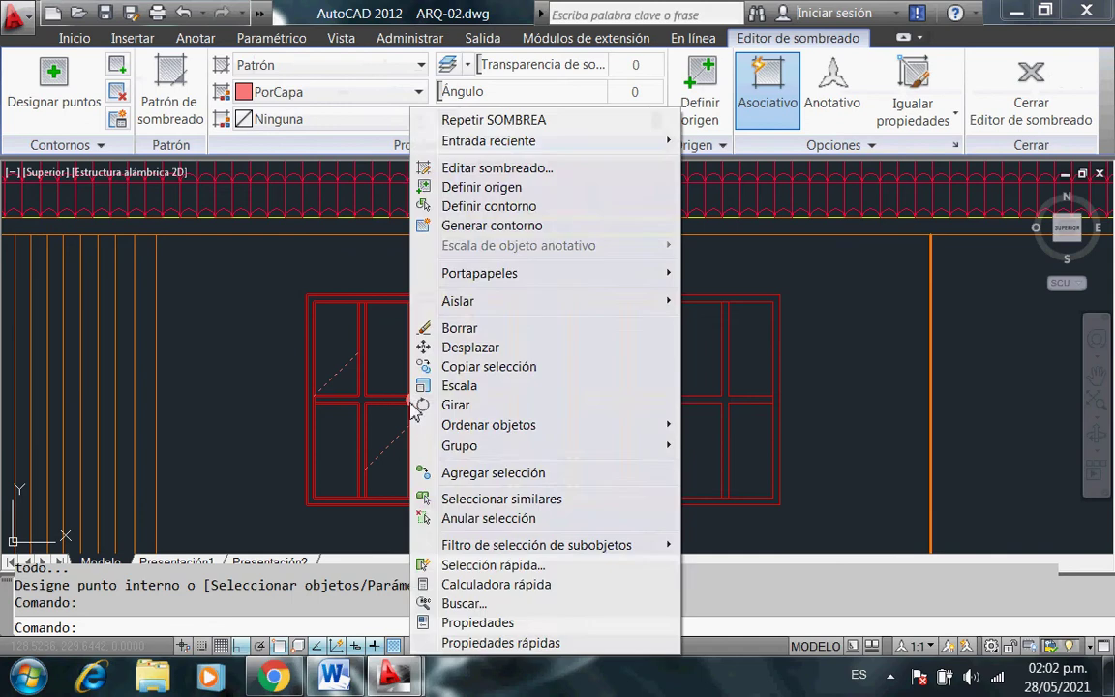
pyautogui.click(473, 625)
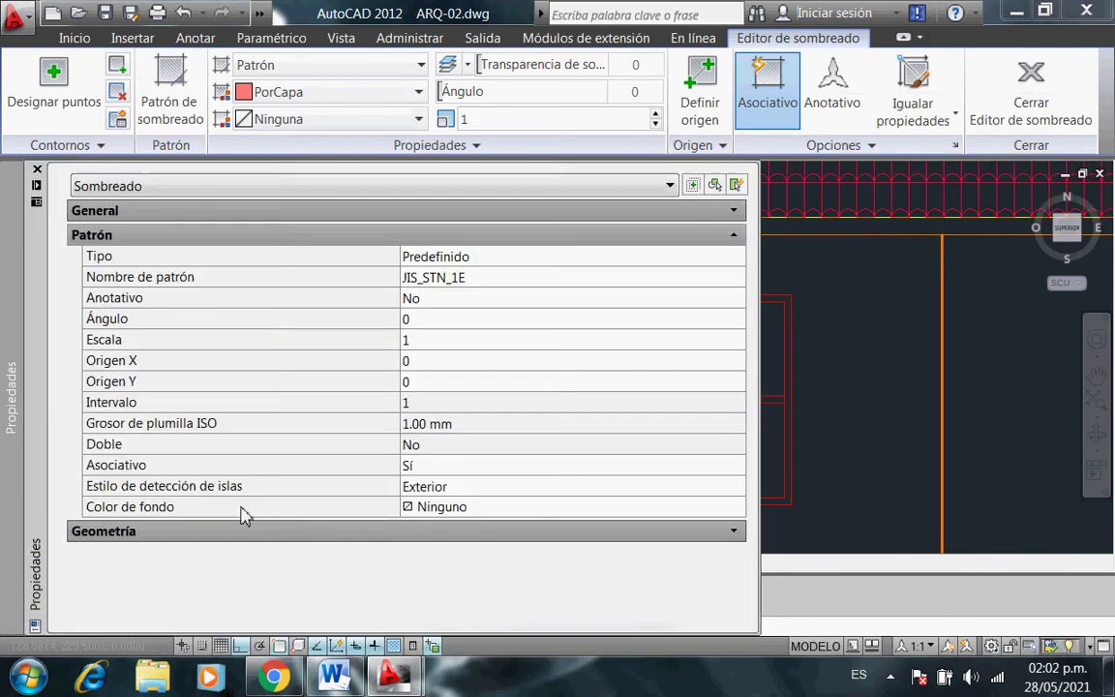
pyautogui.click(438, 344)
pyautogui.write('0.15')
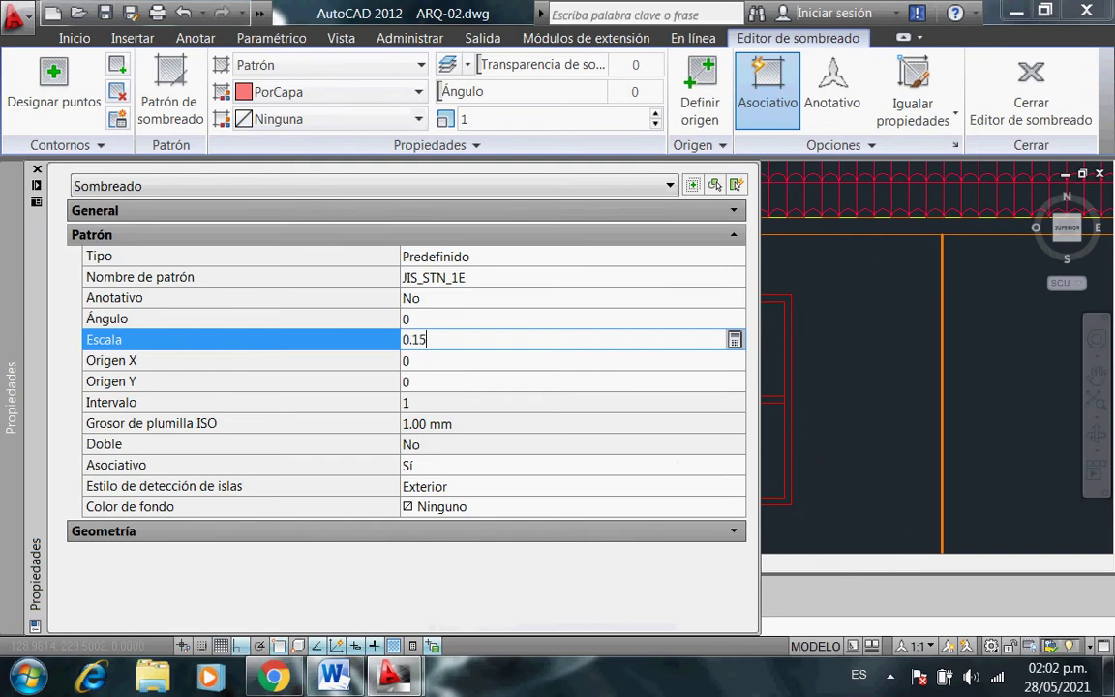
pyautogui.press('Return')
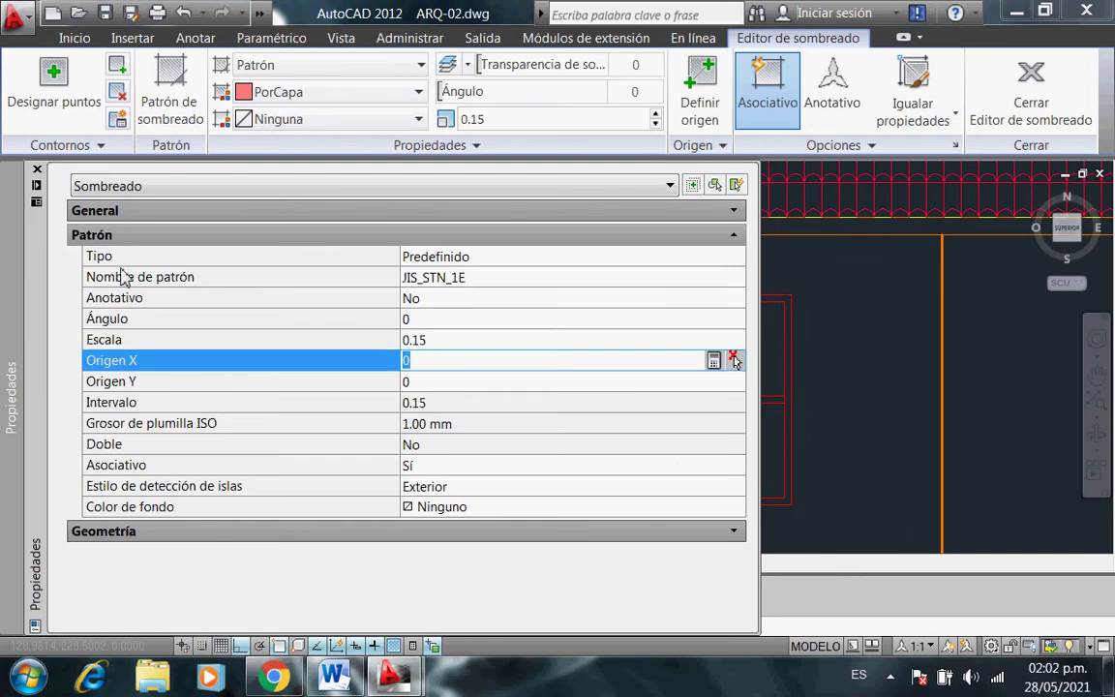
pyautogui.click(126, 340)
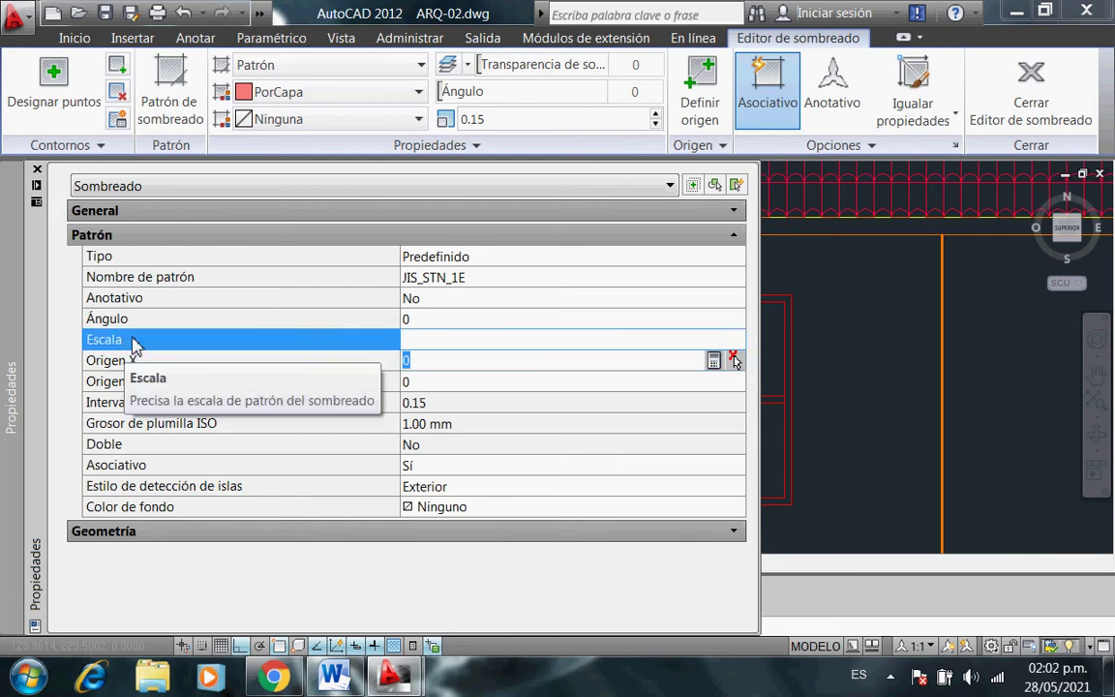
pyautogui.click(37, 171)
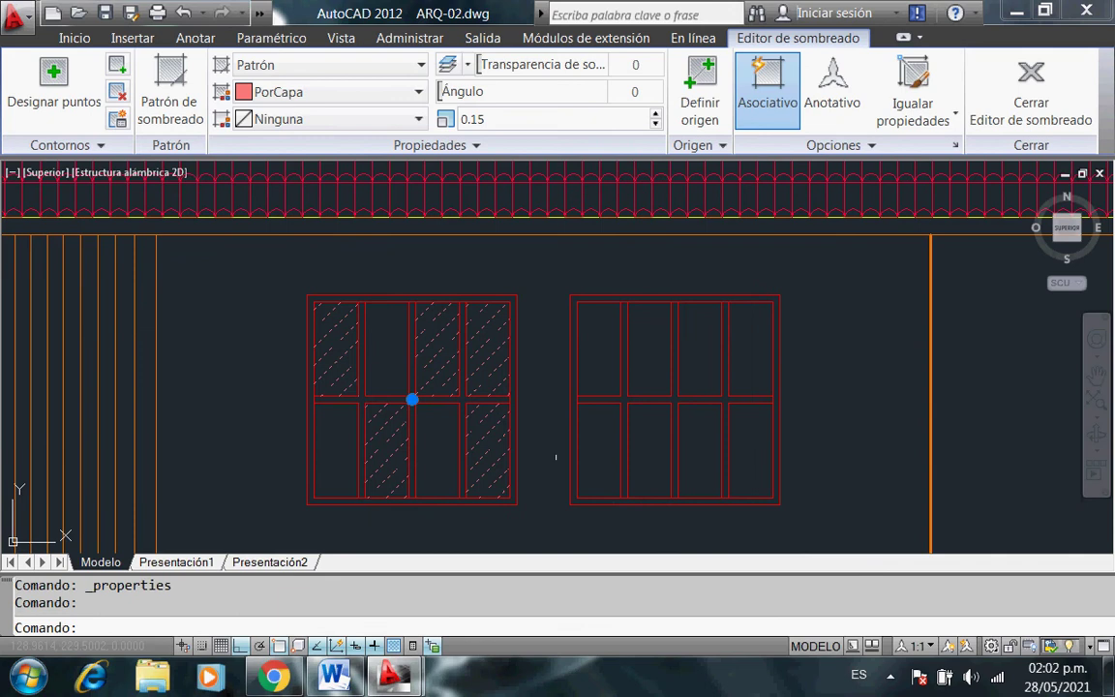
pyautogui.press('Escape')
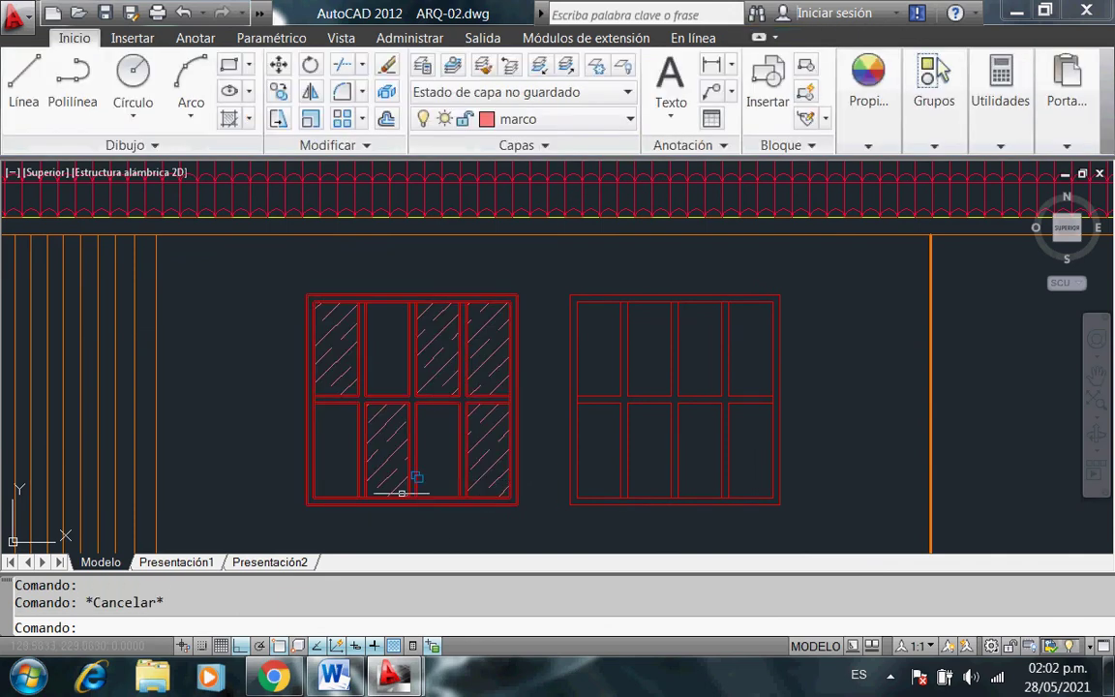
pyautogui.scroll(2, 402, 494)
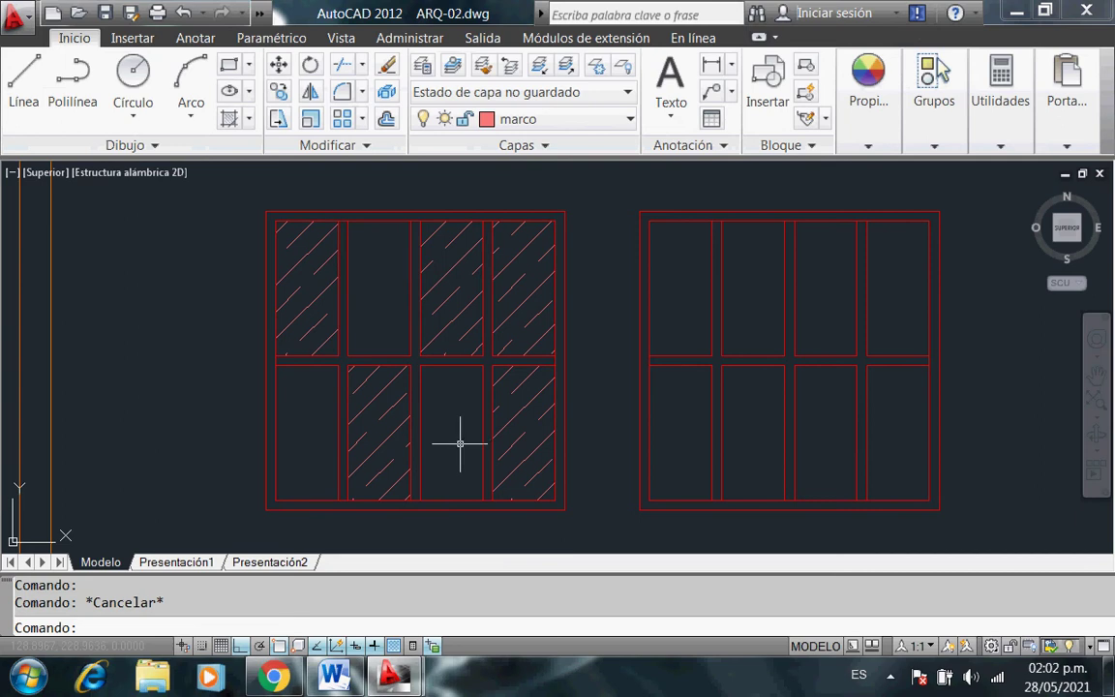
pyautogui.scroll(-2, 460, 444)
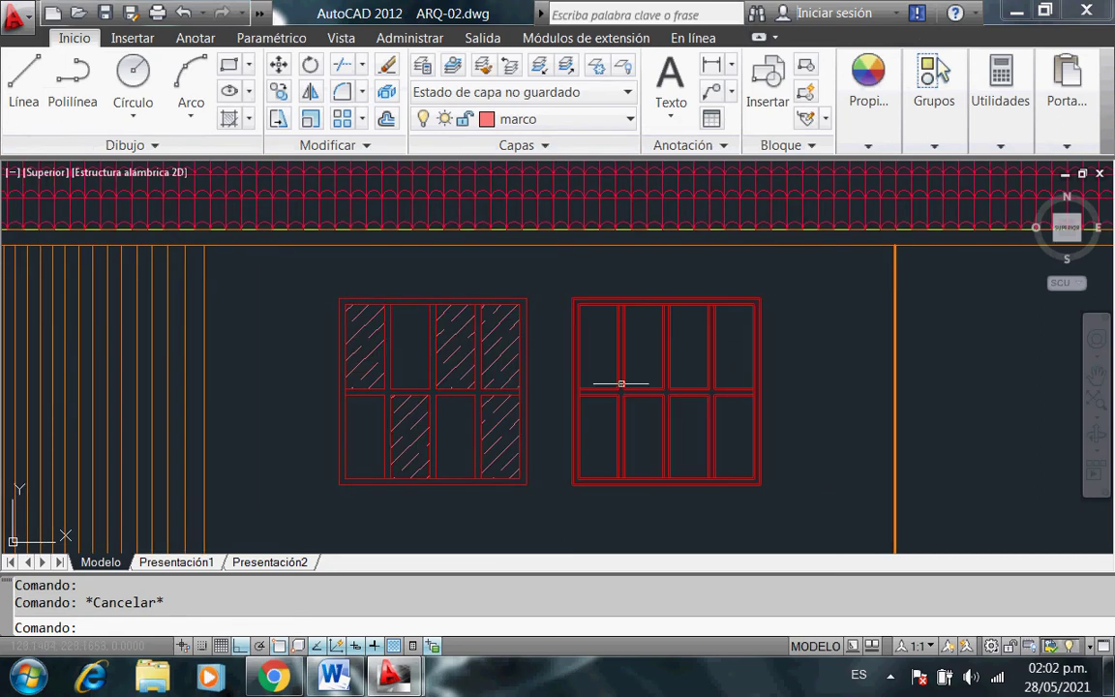
# Start another hatch with the JIS_STN_1E pattern.
pyautogui.click(229, 118)
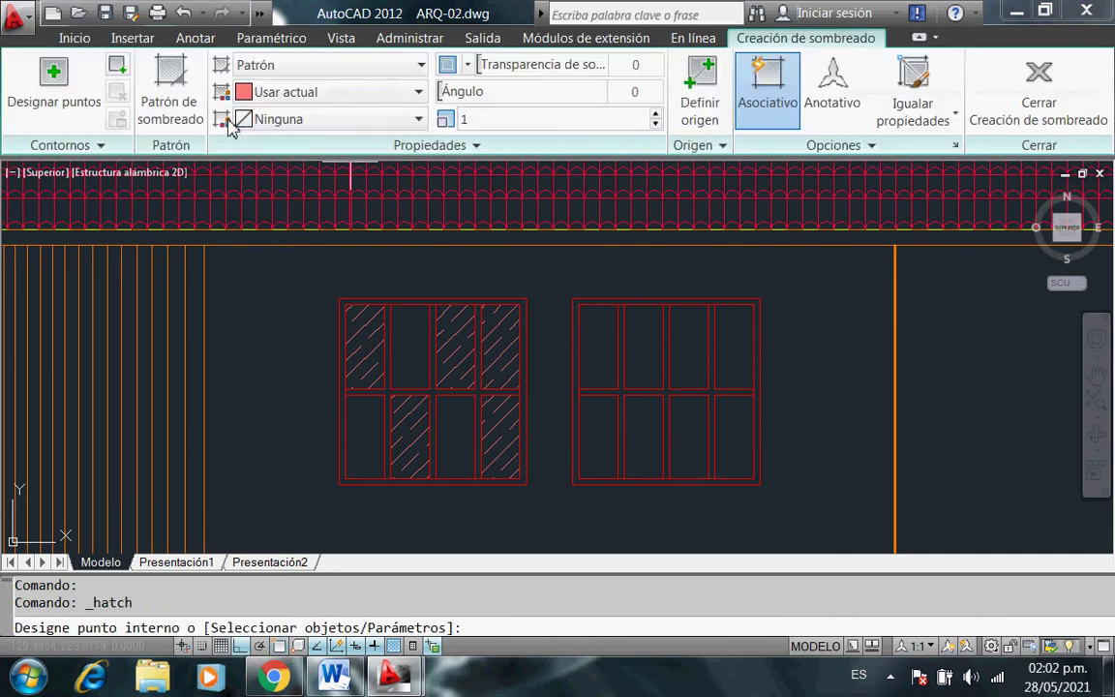
pyautogui.click(191, 124)
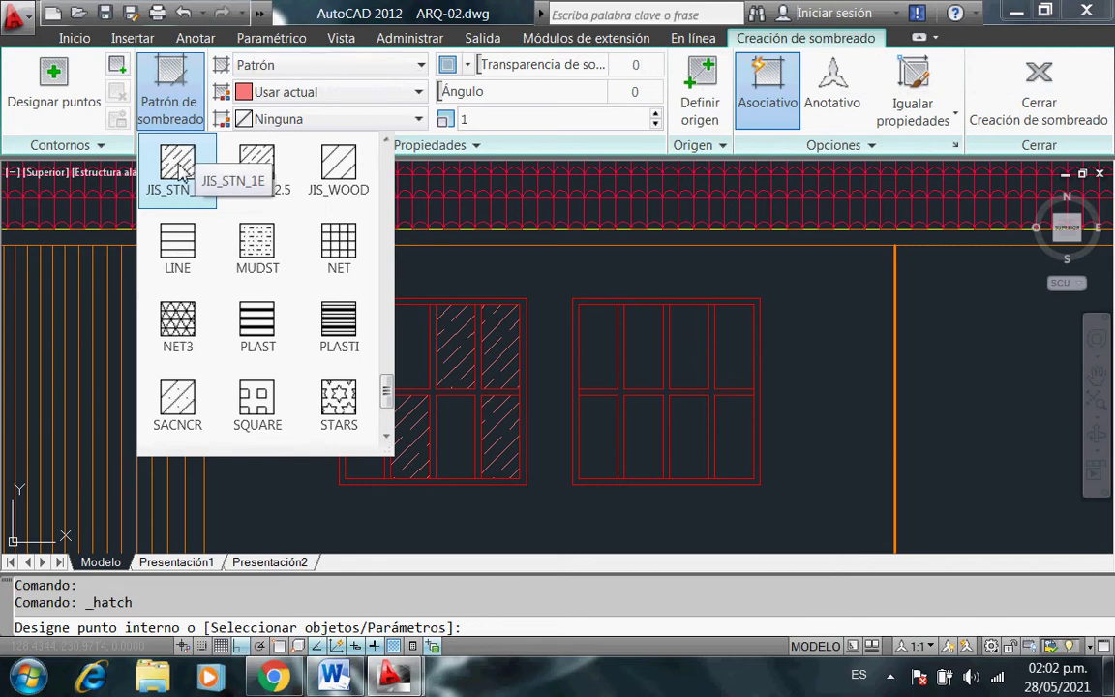
pyautogui.click(179, 169)
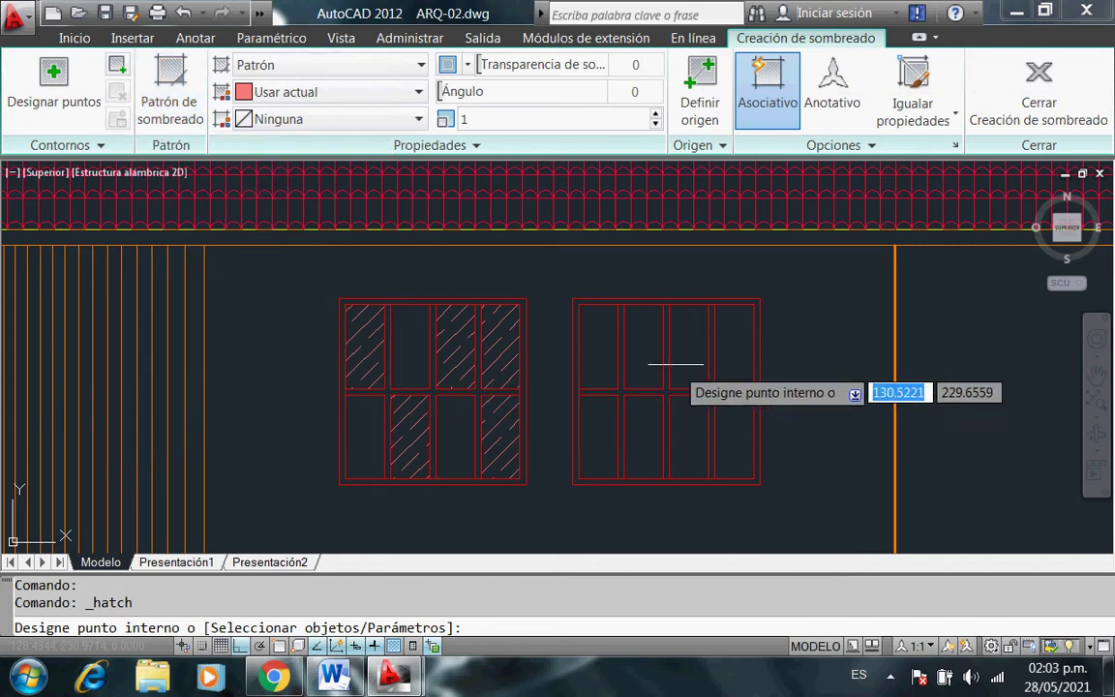
# Hatch five panes of the right upper window and select the new hatch.
pyautogui.click(644, 350)
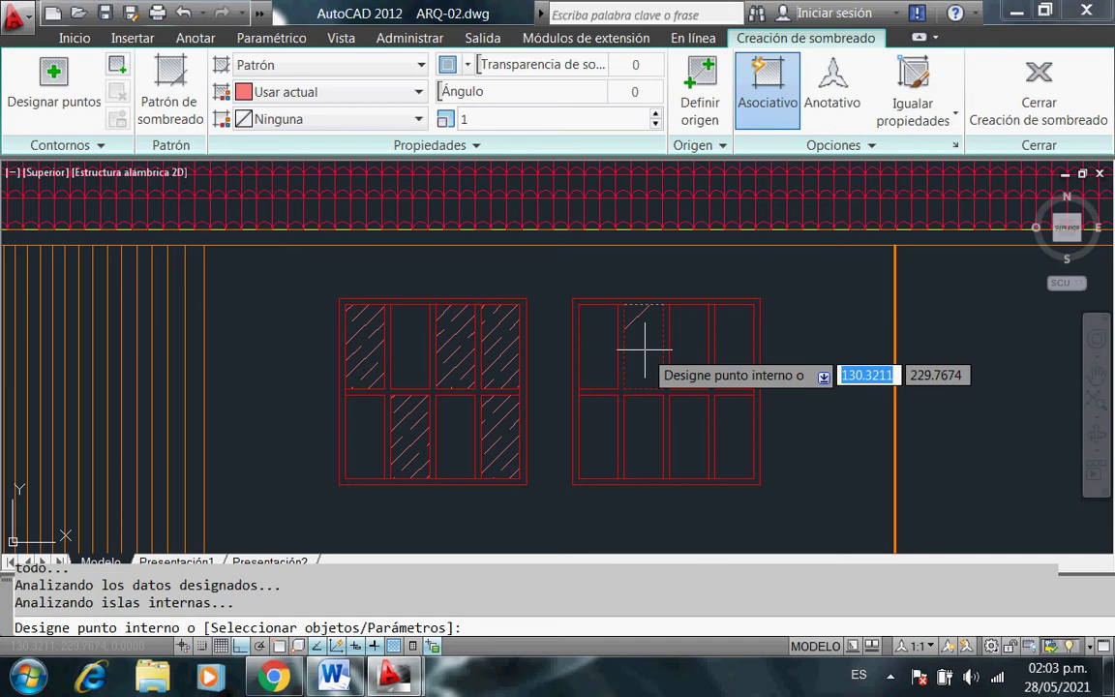
pyautogui.click(693, 430)
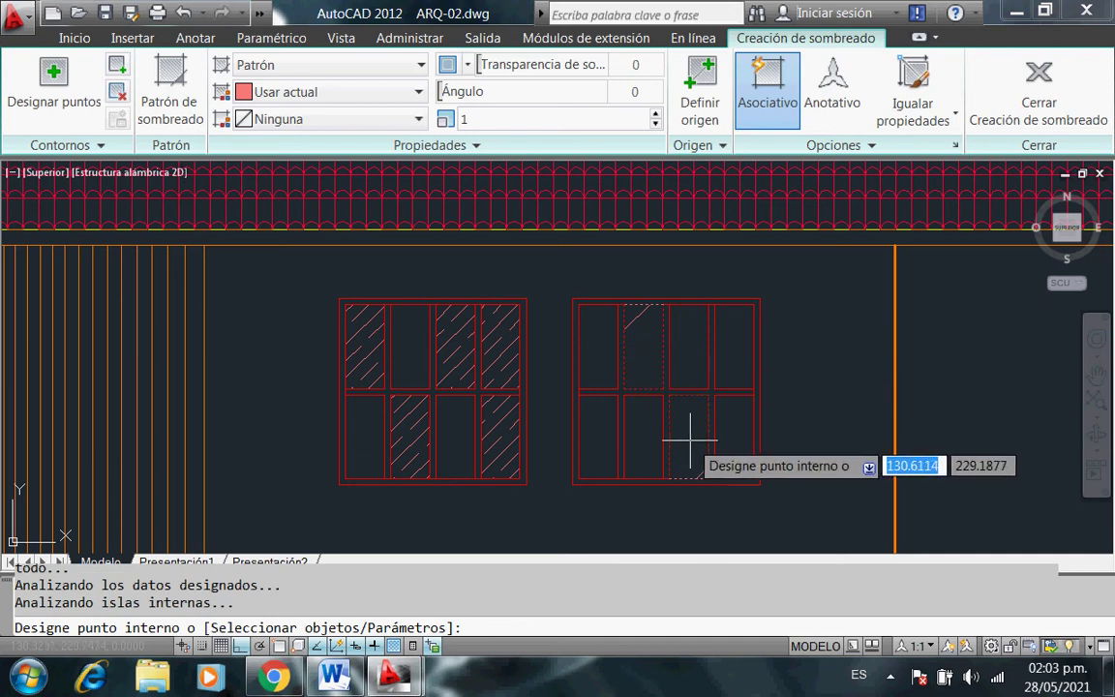
pyautogui.click(684, 361)
pyautogui.click(598, 441)
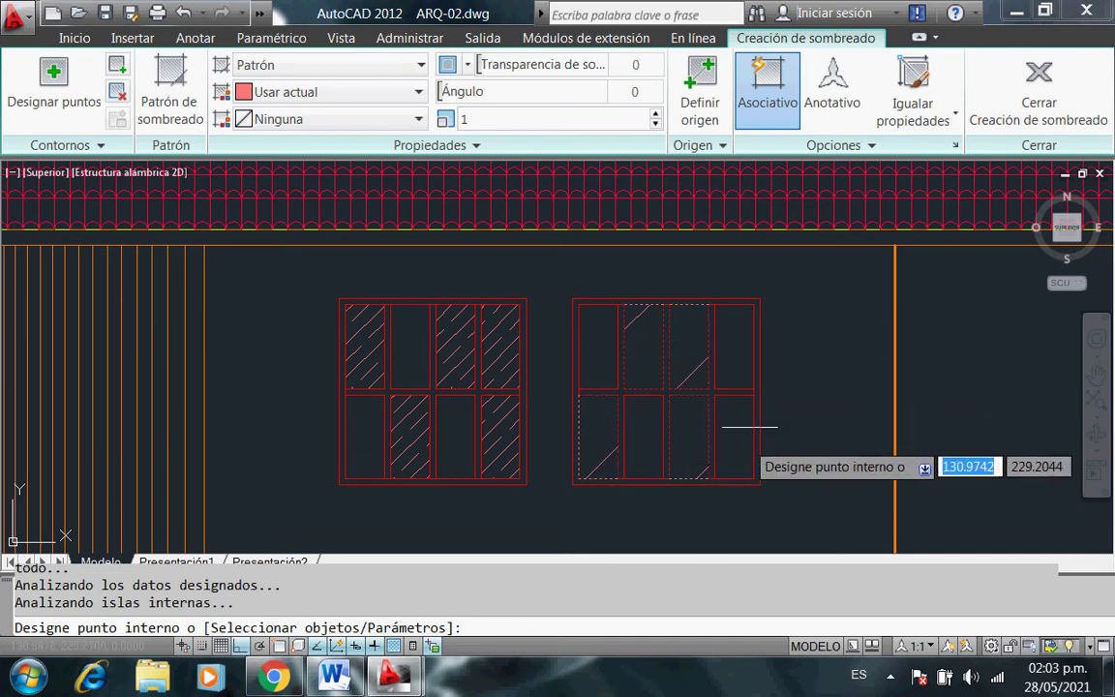
pyautogui.click(721, 457)
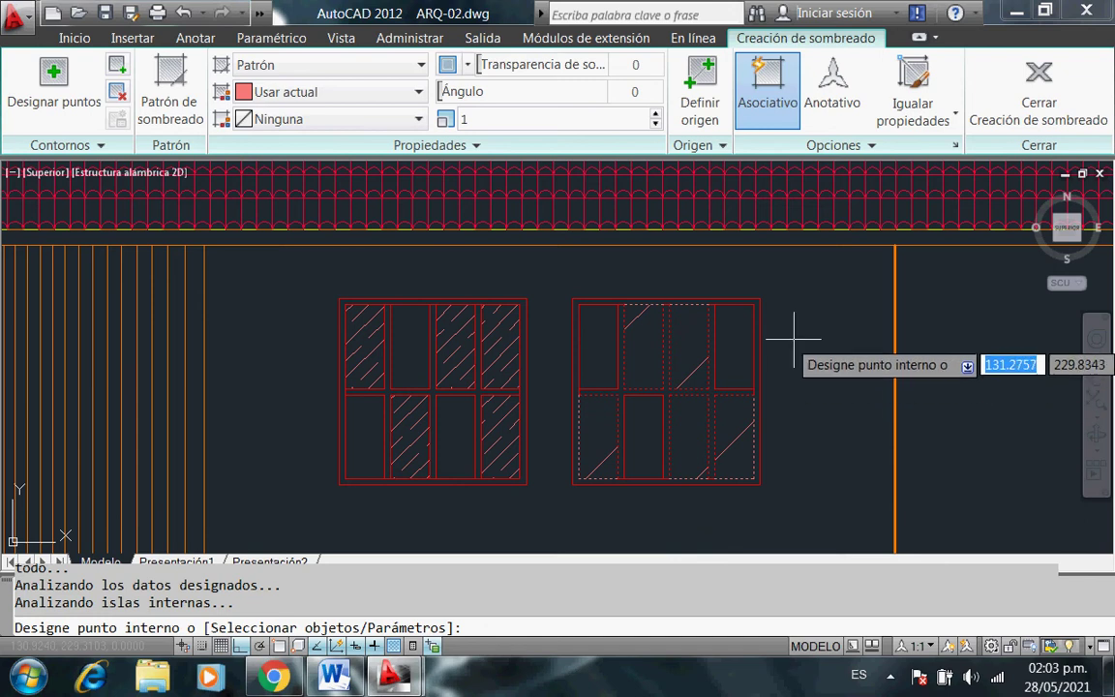
pyautogui.press('Escape')
pyautogui.click(688, 374)
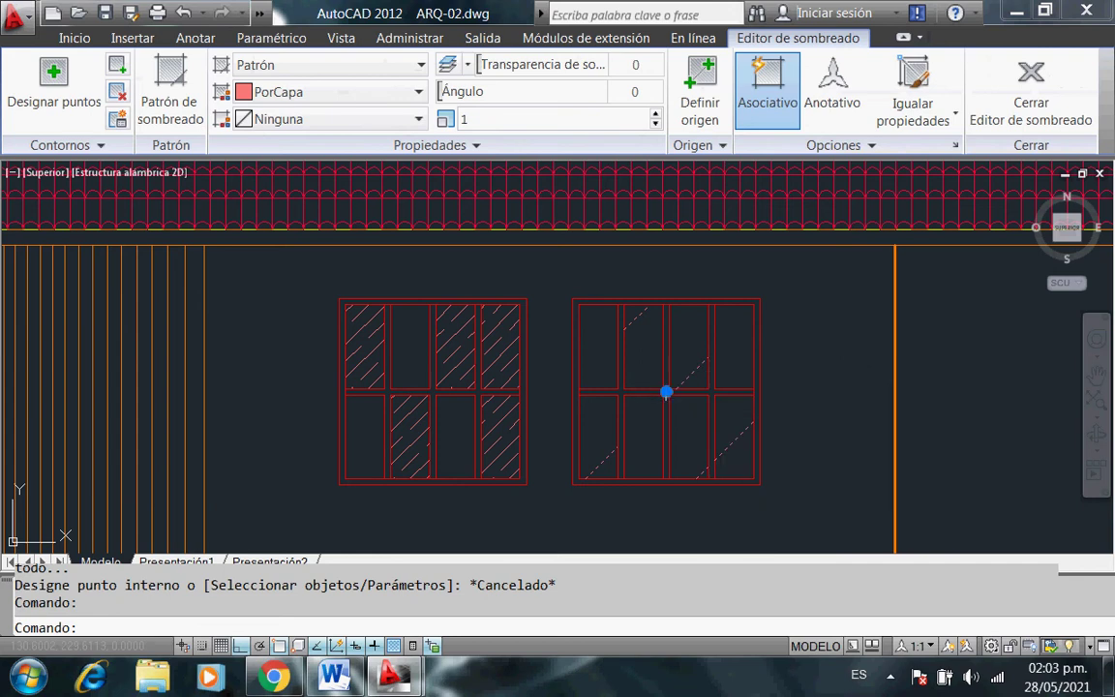
# Set the right window's hatch scale to 0.15 in Propiedades, then reselect the hatch.
pyautogui.rightClick(672, 397)
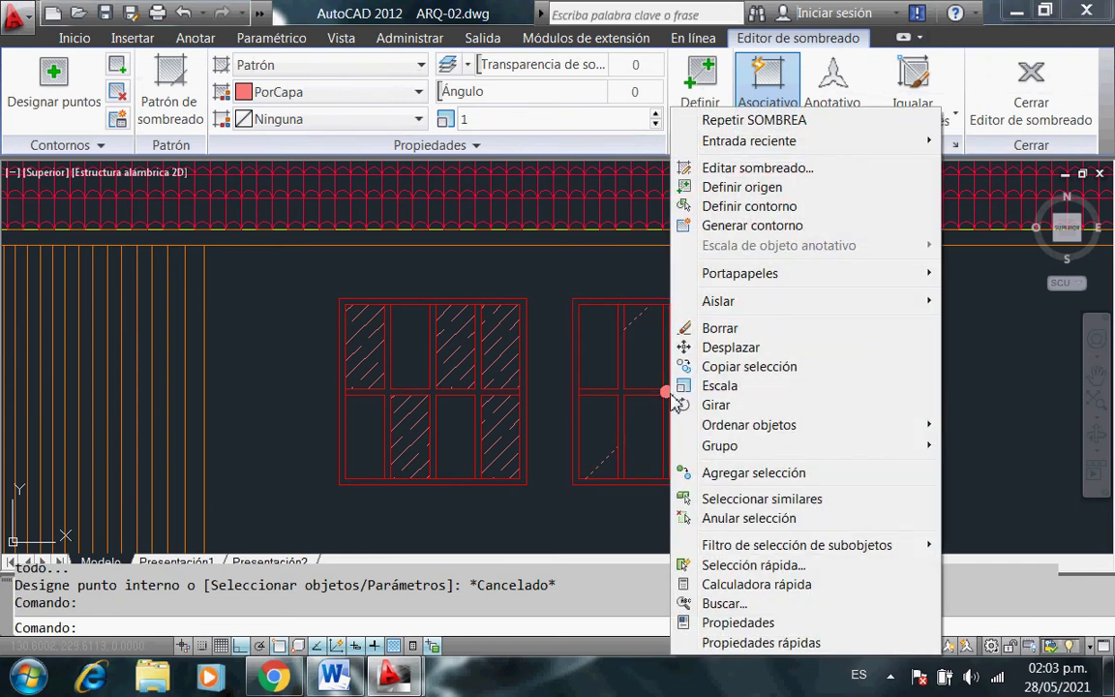
pyautogui.click(738, 623)
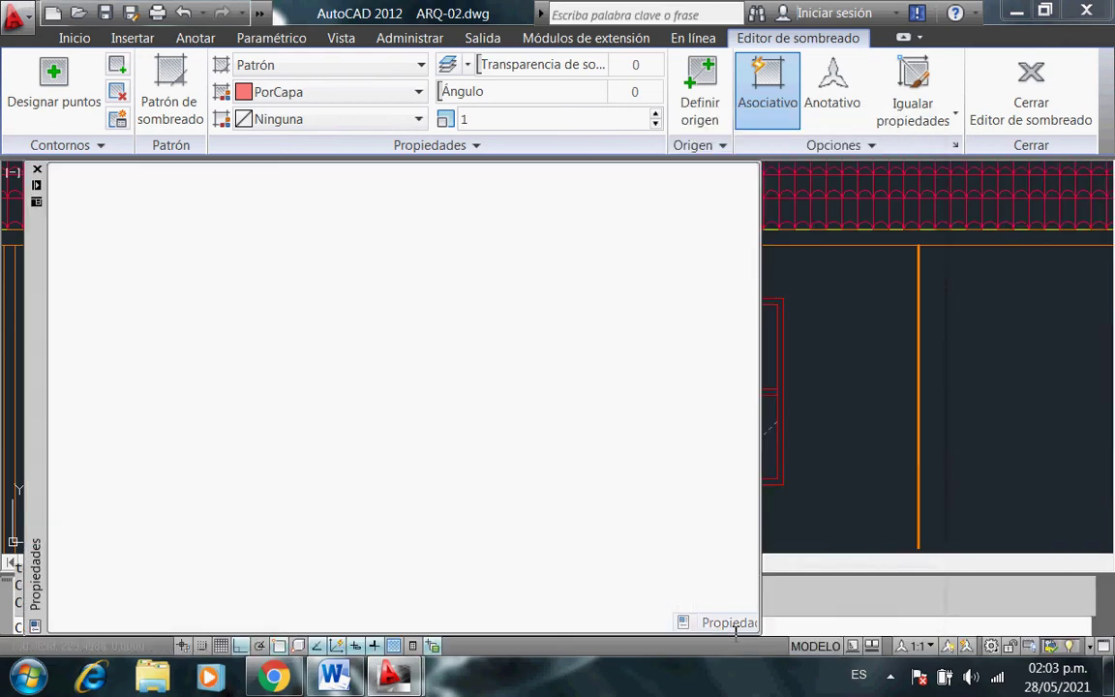
pyautogui.click(442, 345)
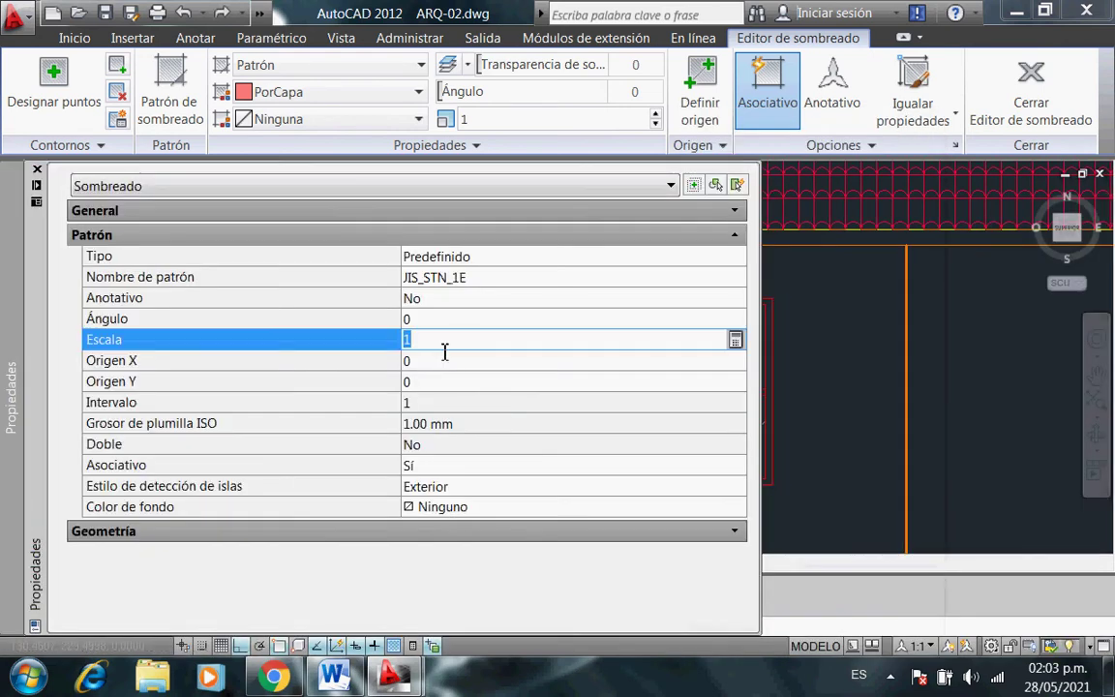
pyautogui.write('0.15')
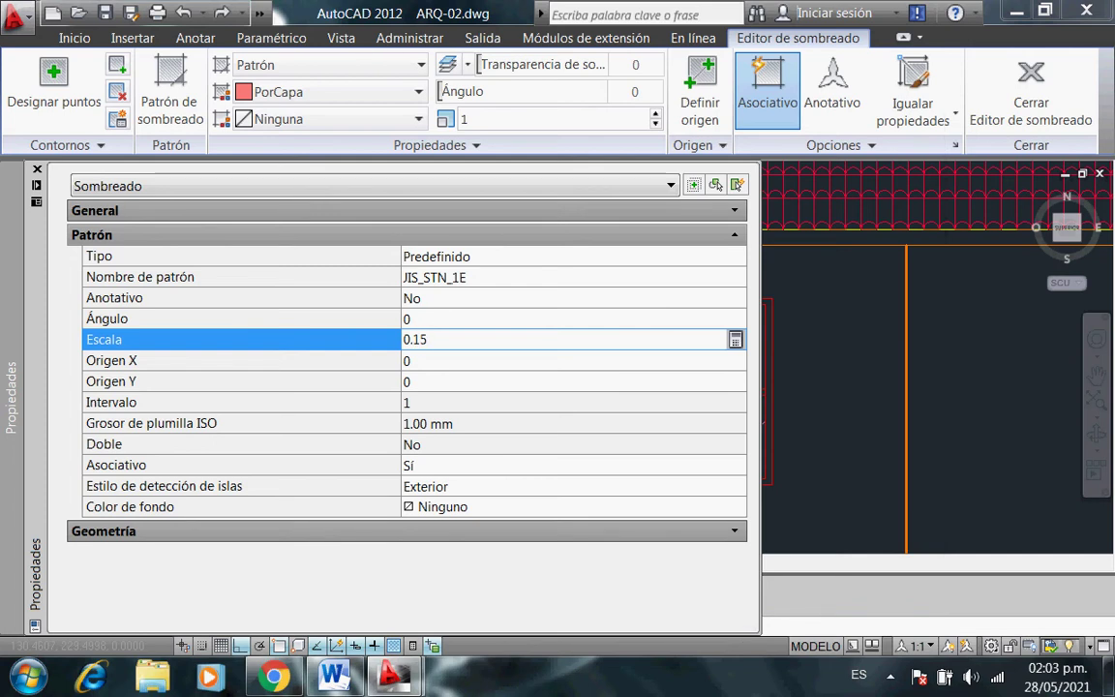
pyautogui.press('Tab')
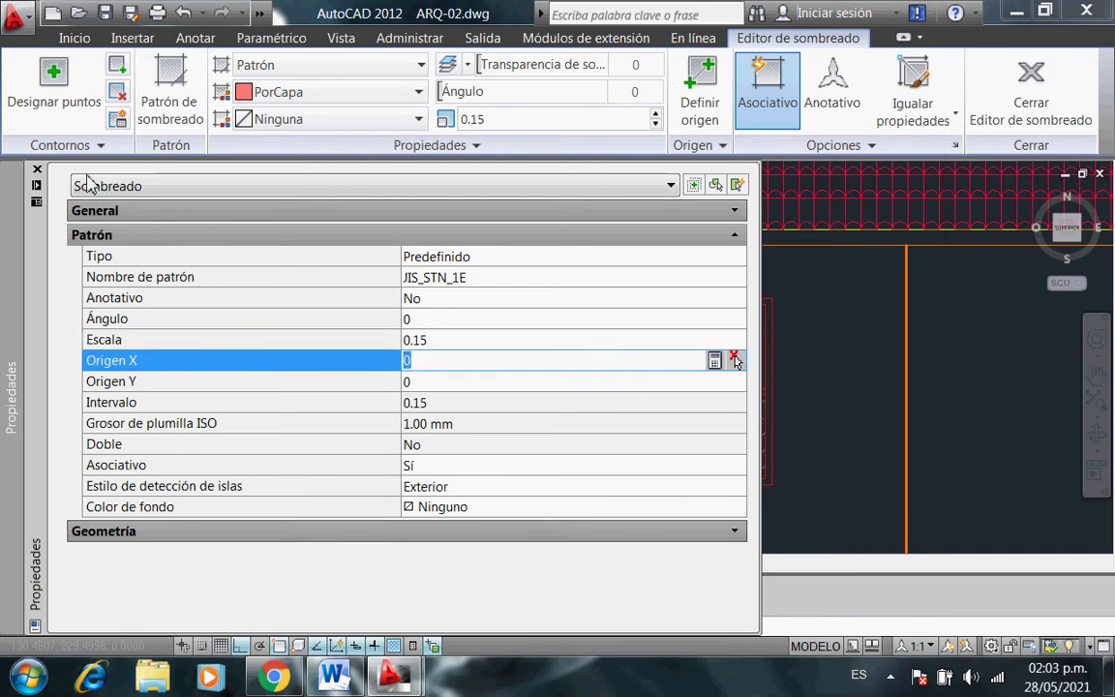
pyautogui.click(36, 170)
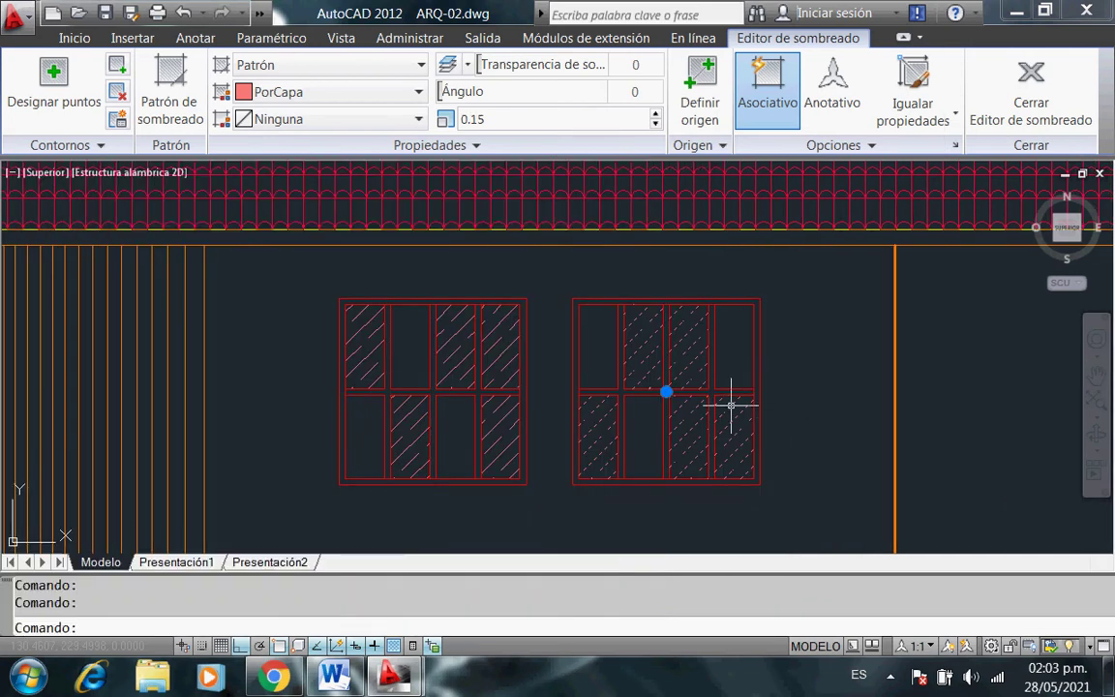
pyautogui.press('Escape')
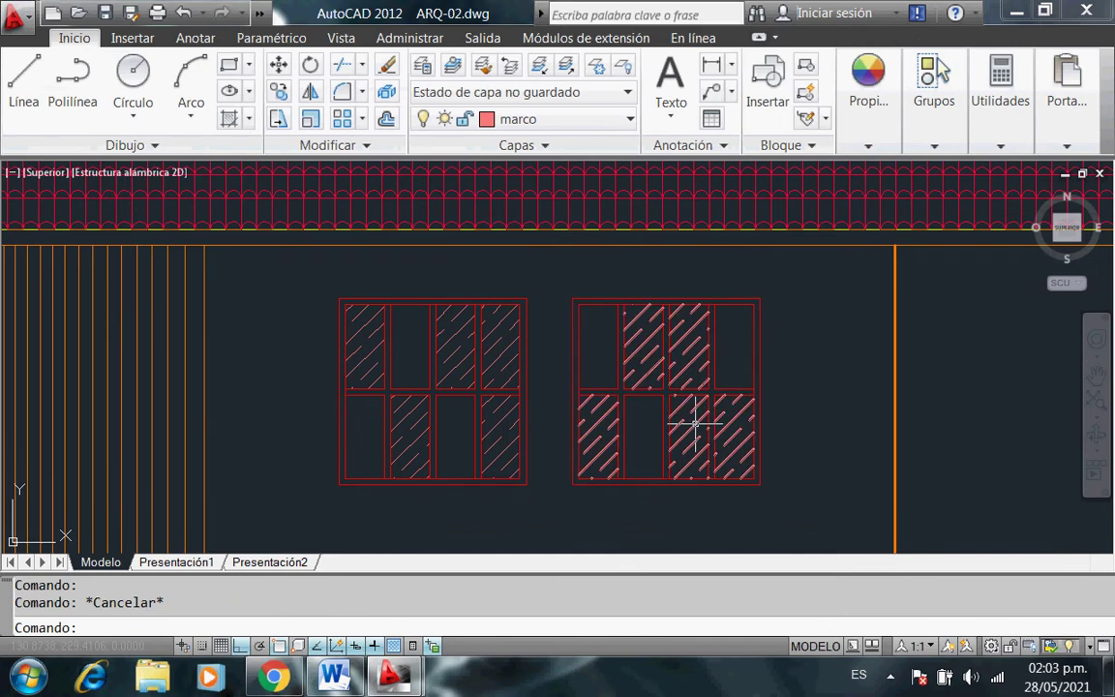
pyautogui.click(681, 339)
pyautogui.moveTo(666, 392)
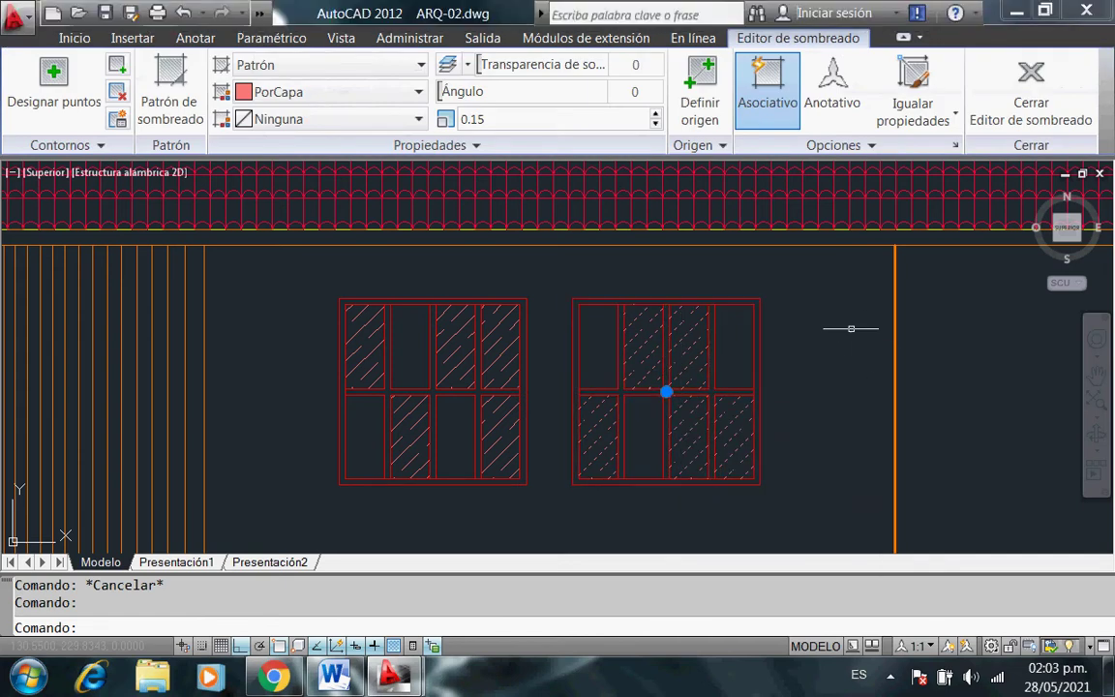
pyautogui.press('Escape')
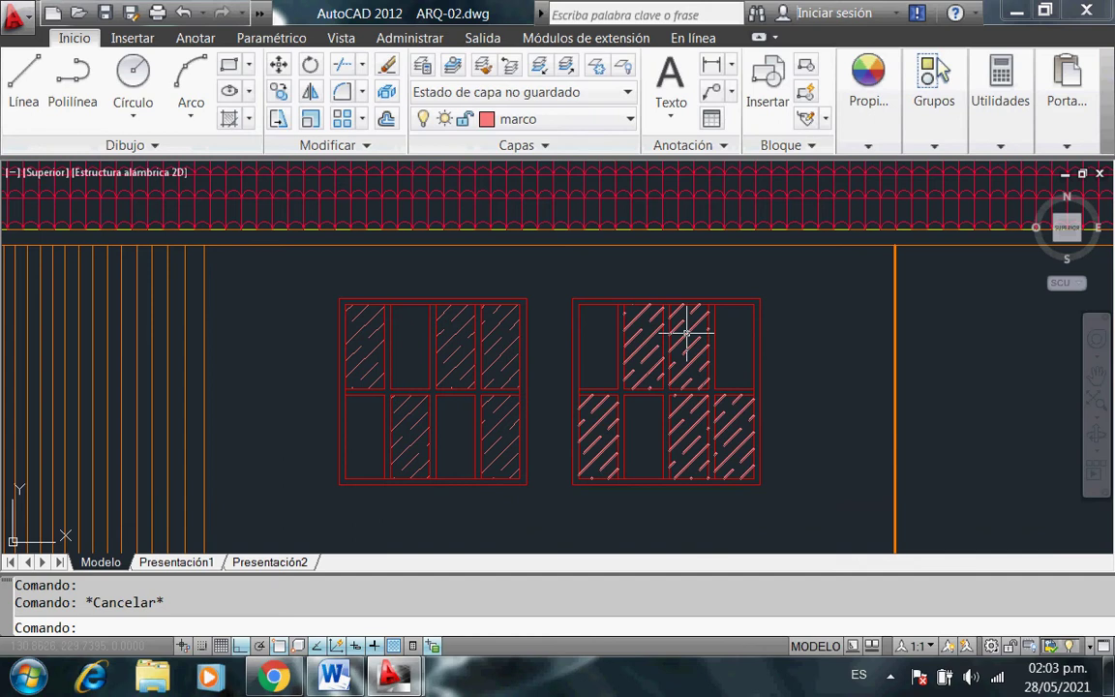
pyautogui.click(688, 333)
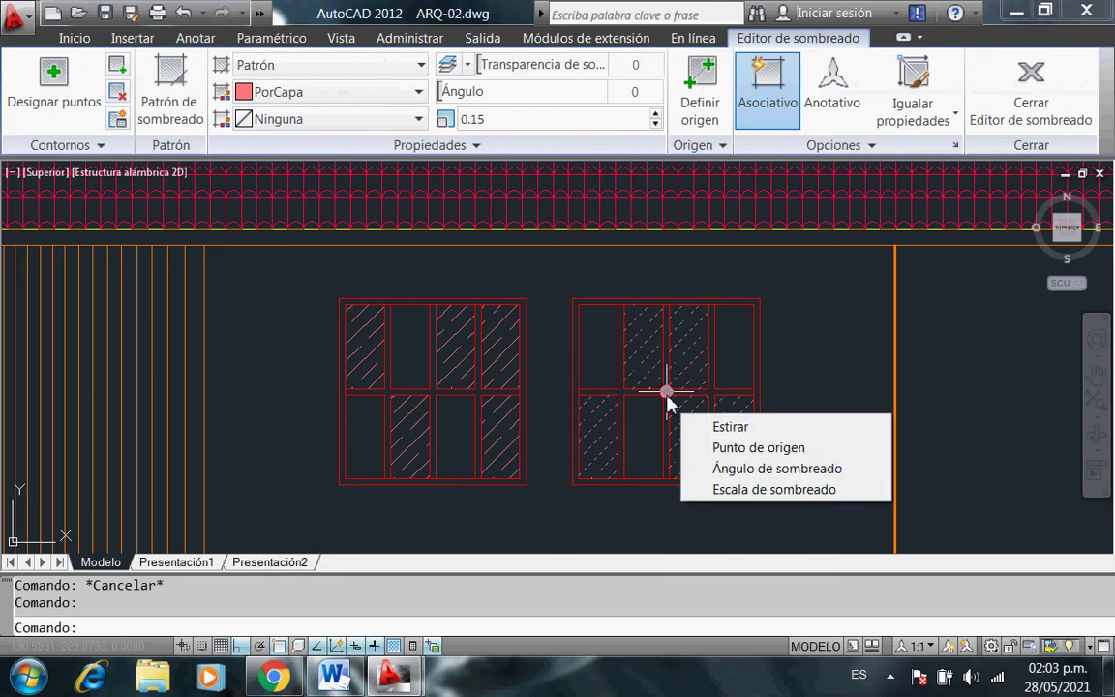
# Reduce the right window's hatch scale to 0.1 in Propiedades.
pyautogui.rightClick(670, 401)
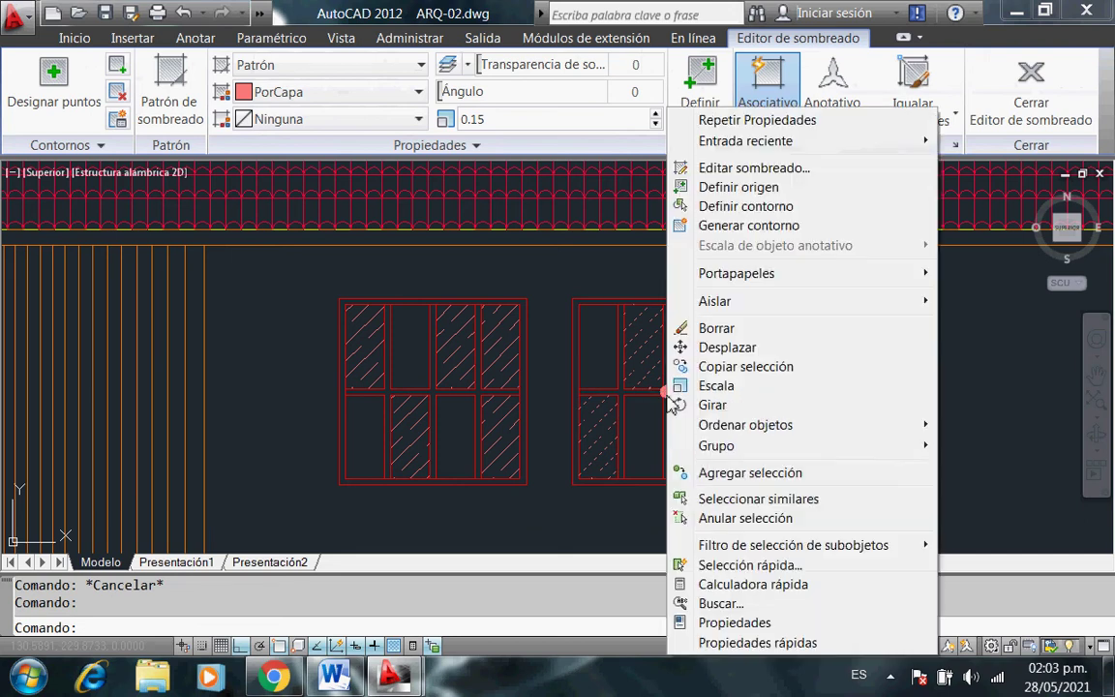
pyautogui.click(728, 624)
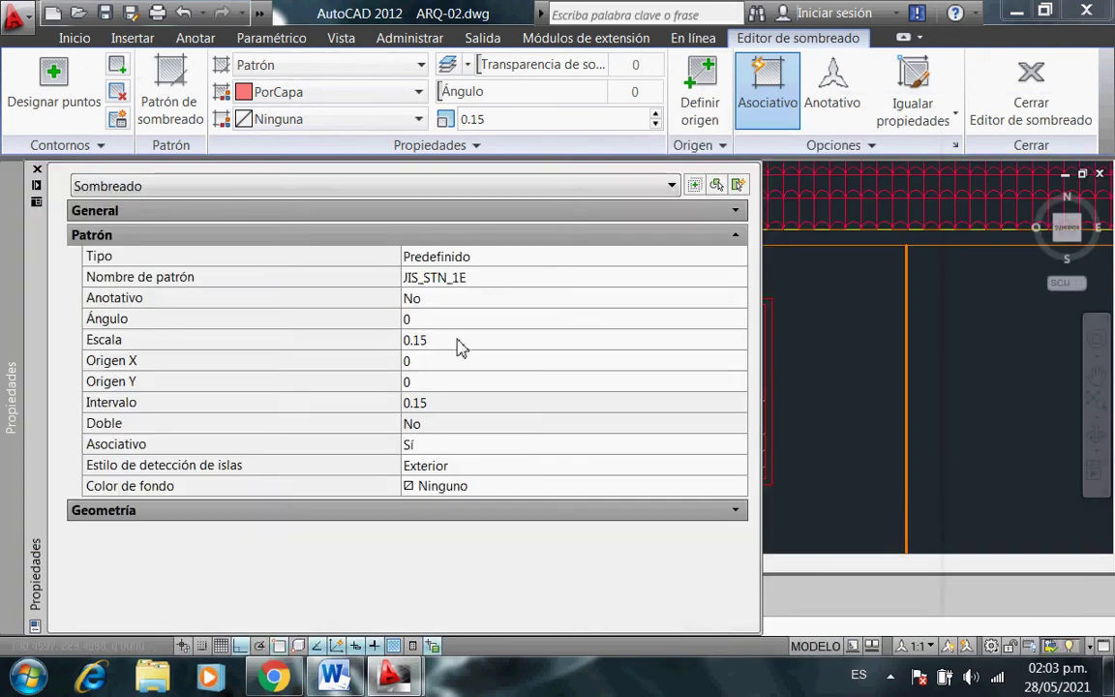
pyautogui.click(460, 344)
pyautogui.write('0.1')
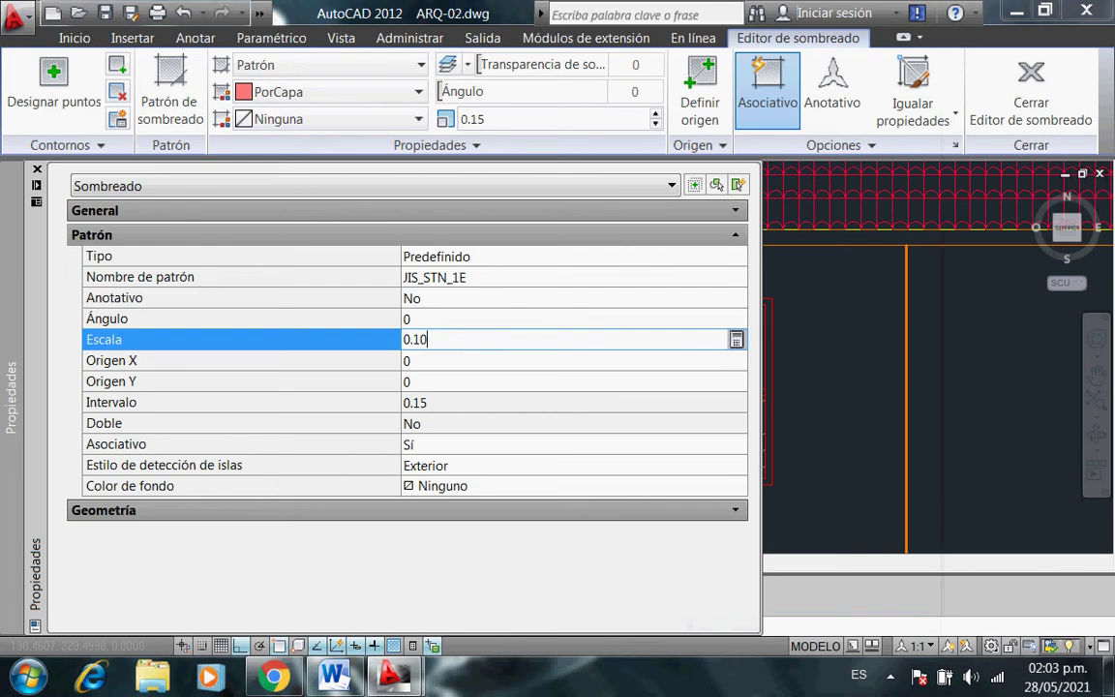
pyautogui.press('Return')
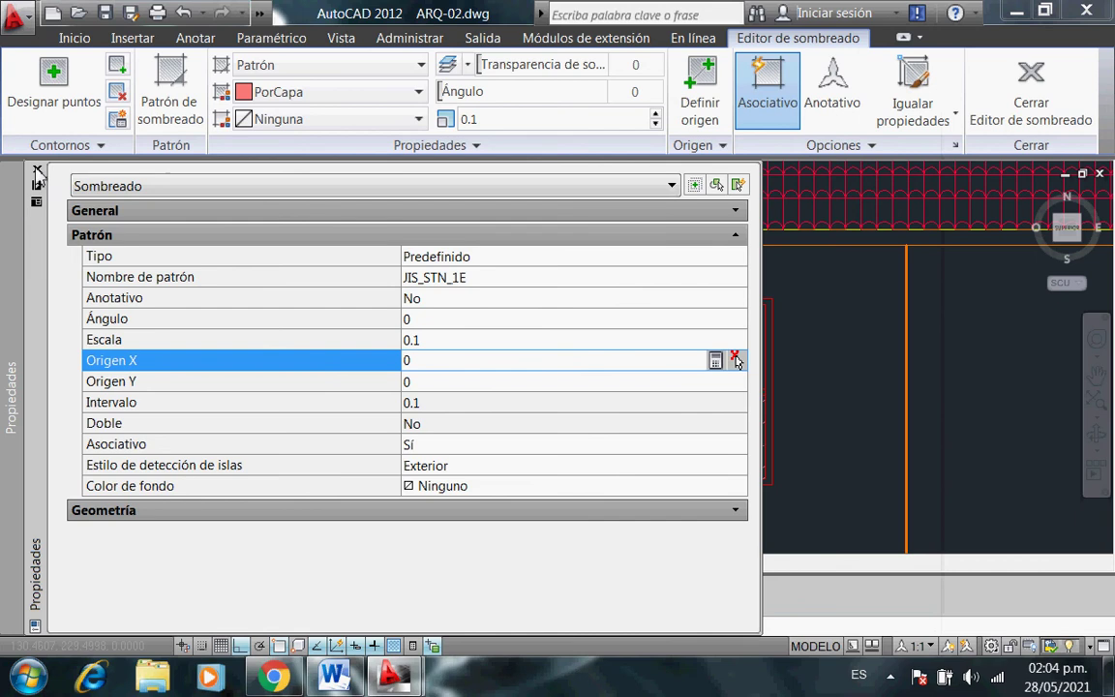
pyautogui.click(37, 168)
pyautogui.press('Escape')
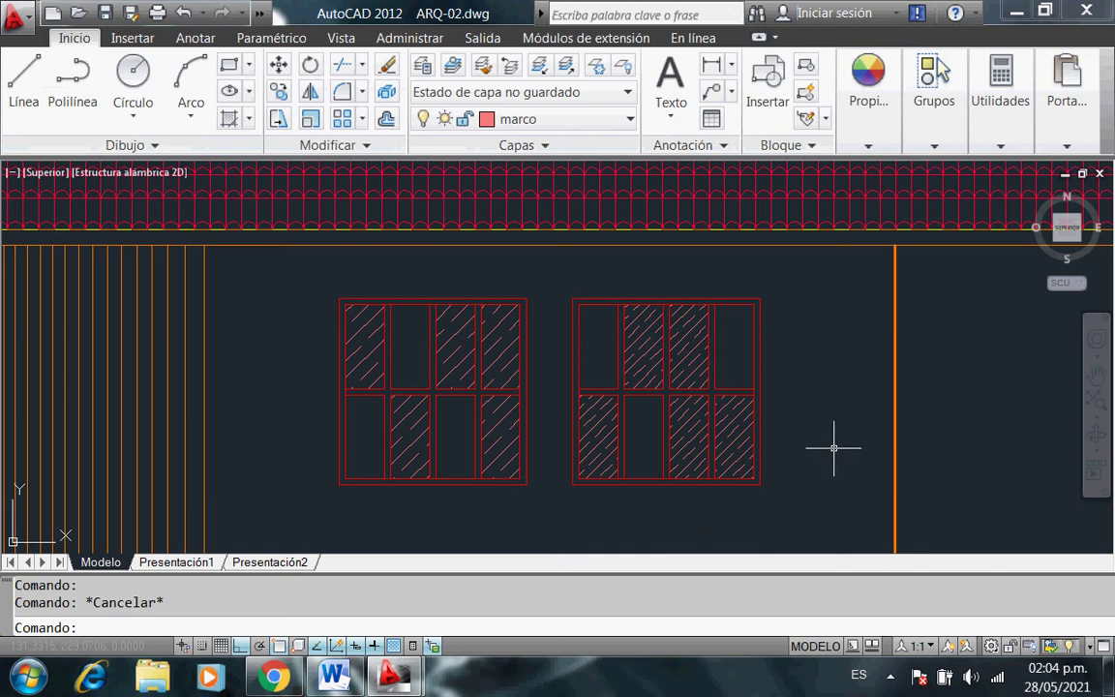
# Pan and zoom the view to show the whole upper facade wall.
pyautogui.scroll(-2, 833, 448)
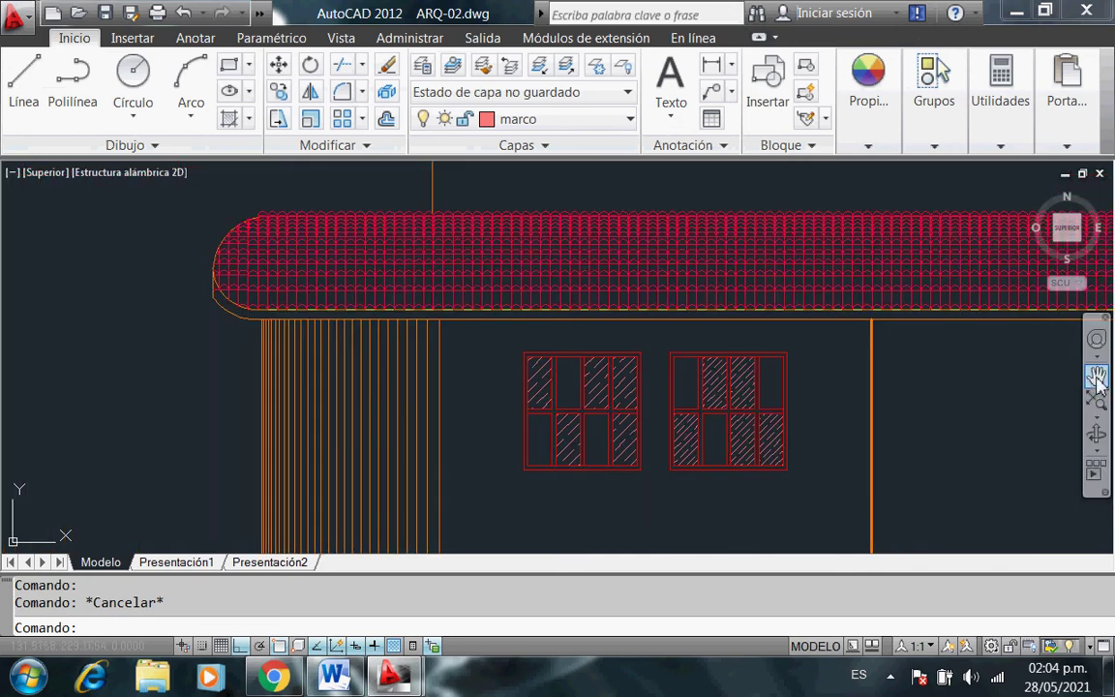
pyautogui.click(1097, 376)
pyautogui.moveTo(1020, 380)
pyautogui.mouseDown()
pyautogui.moveTo(871, 406)
pyautogui.moveTo(683, 416)
pyautogui.moveTo(711, 344)
pyautogui.mouseUp()
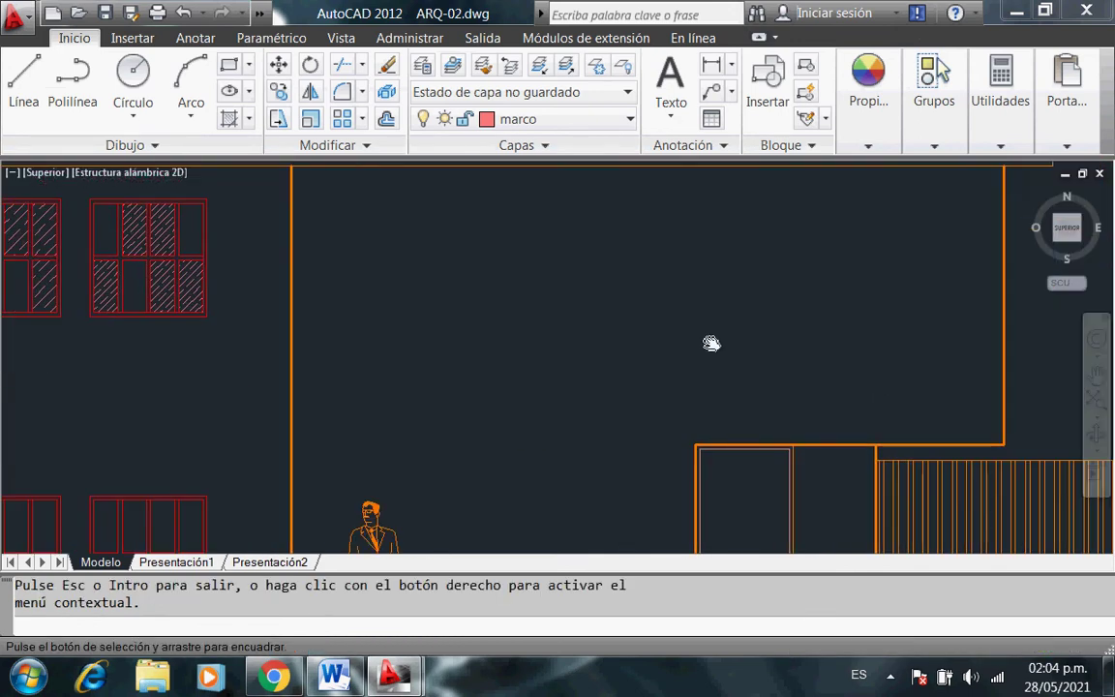
pyautogui.scroll(-2, 583, 348)
pyautogui.moveTo(583, 348); pyautogui.dragTo(576, 357)
pyautogui.scroll(-3, 572, 353)
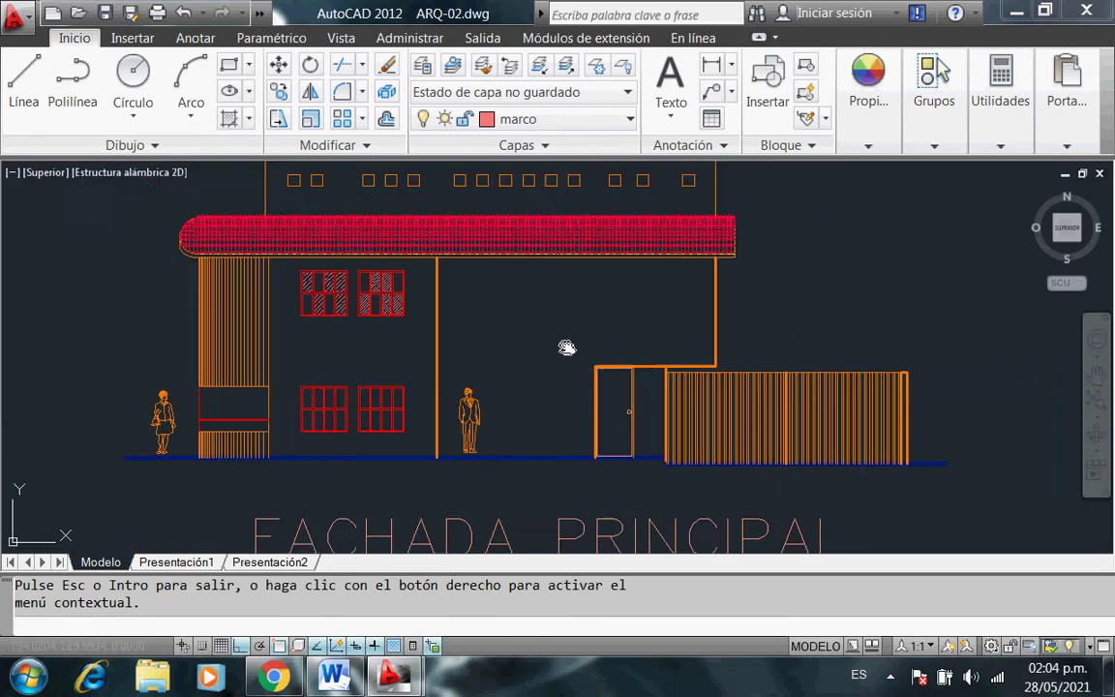
pyautogui.scroll(3, 565, 347)
pyautogui.rightClick(557, 339)
pyautogui.click(585, 347)
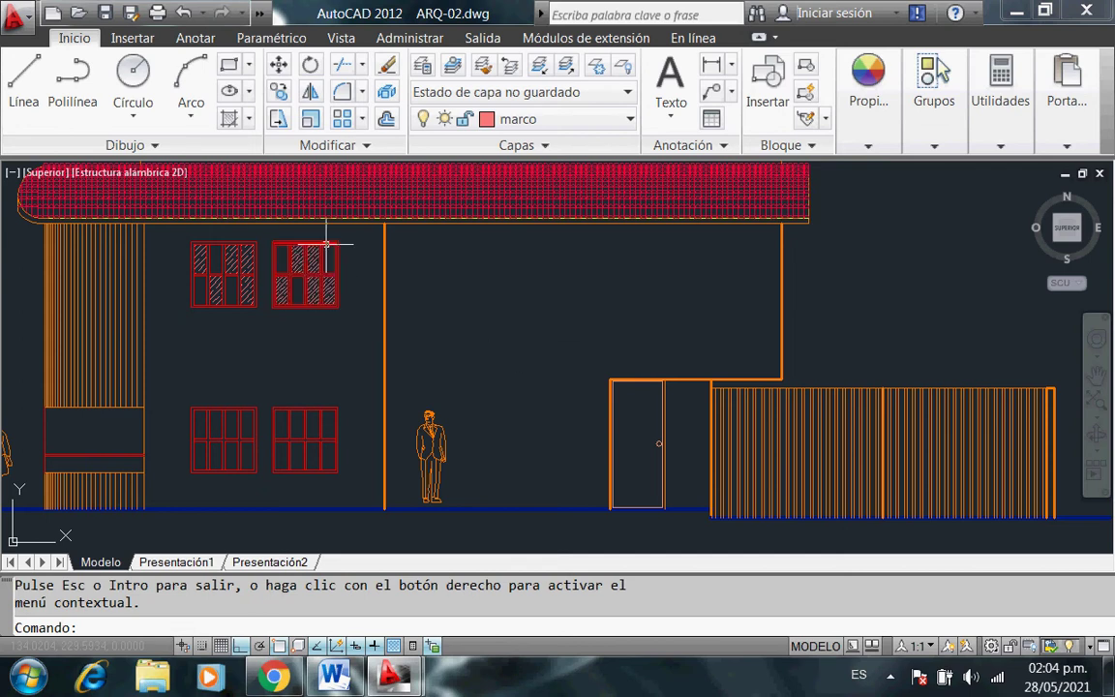
# Hatch the central upper wall panel with the GRAVEL pattern at its default scale.
pyautogui.click(249, 124)
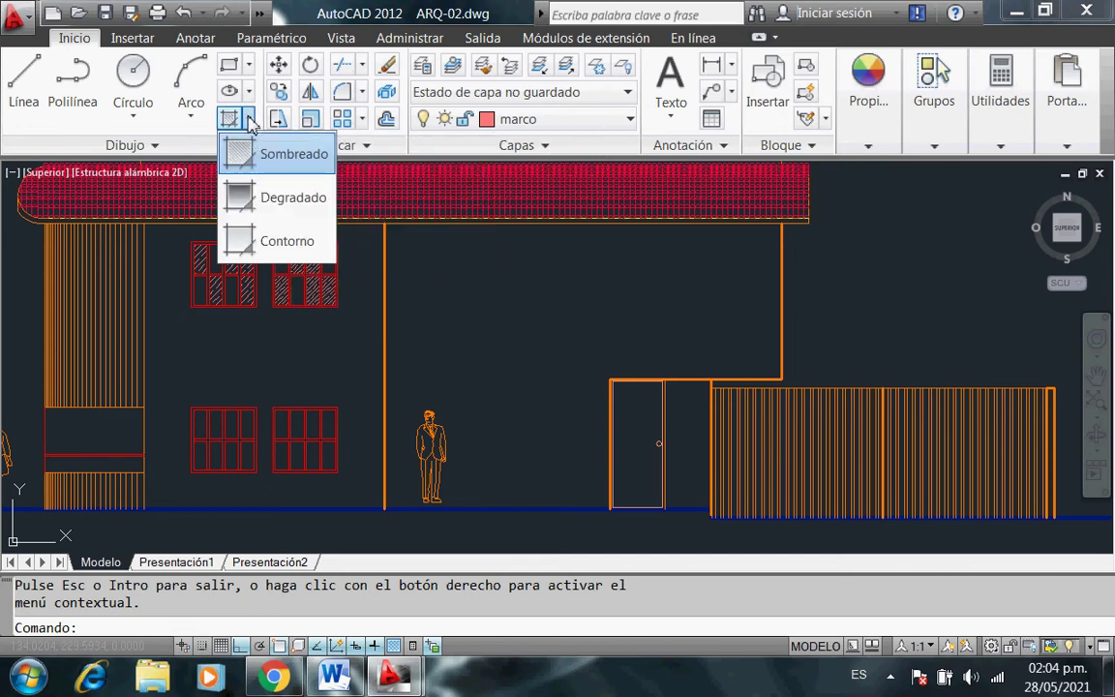
pyautogui.click(259, 153)
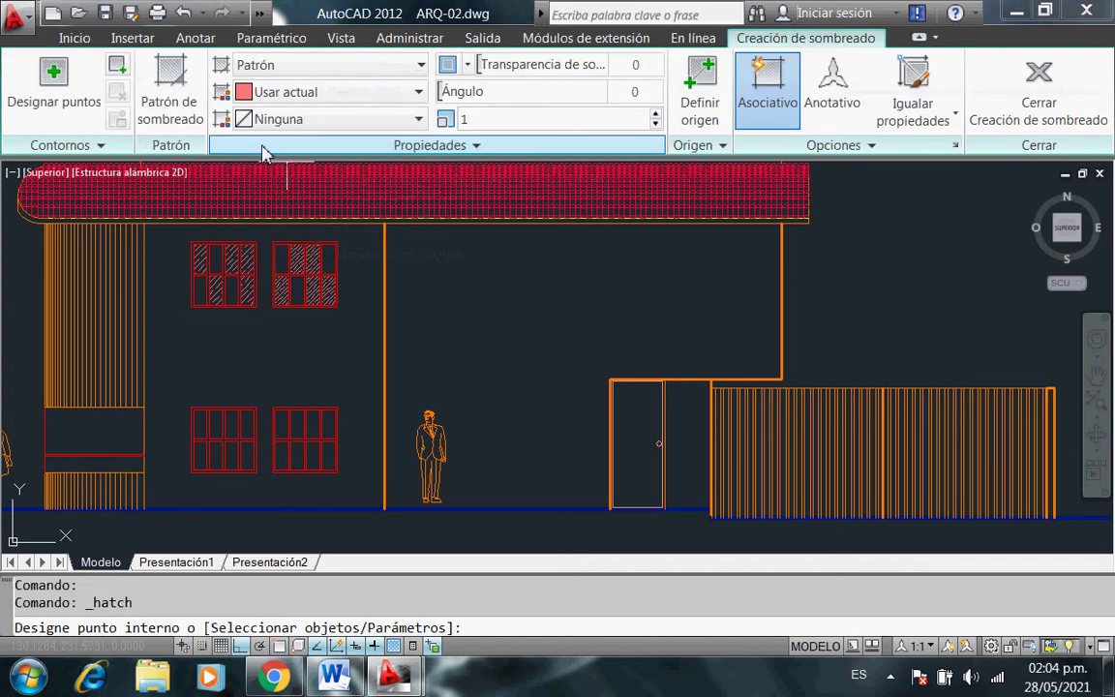
pyautogui.click(174, 118)
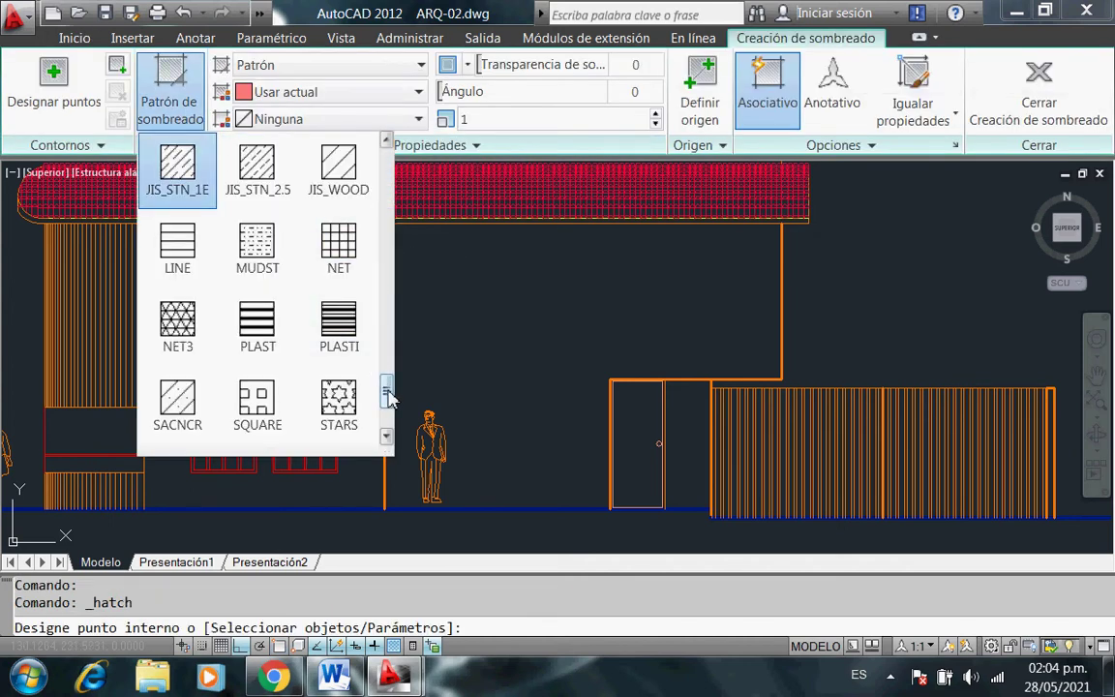
pyautogui.moveTo(390, 399)
pyautogui.mouseDown()
pyautogui.moveTo(397, 427)
pyautogui.moveTo(386, 358)
pyautogui.moveTo(395, 222)
pyautogui.moveTo(387, 294)
pyautogui.mouseUp()
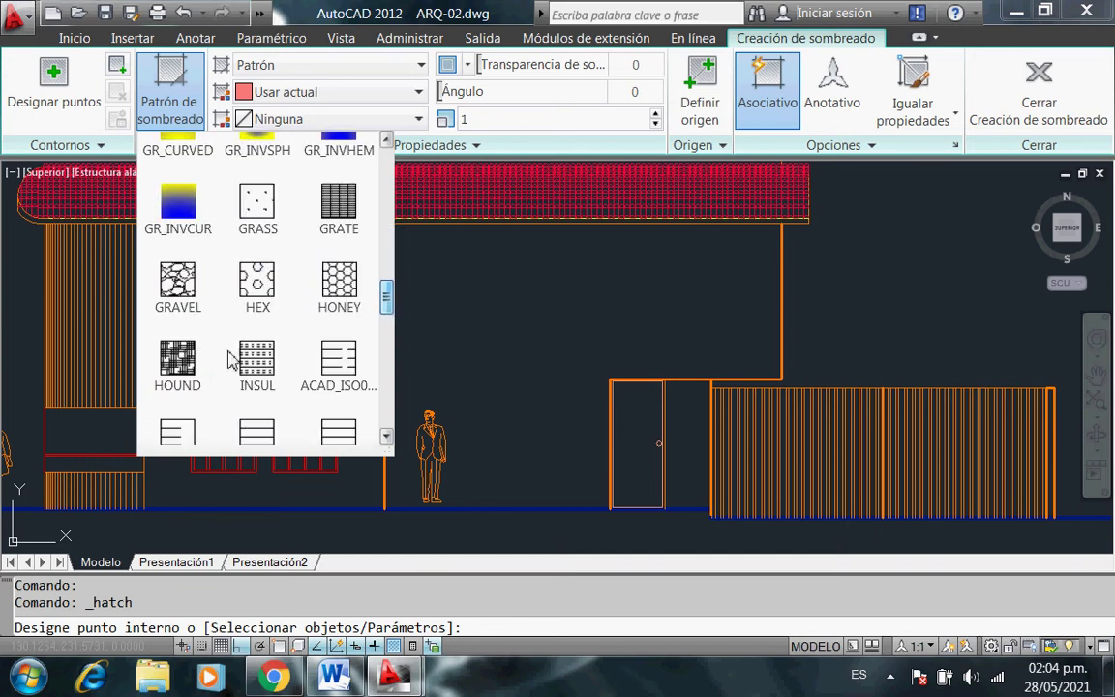
pyautogui.click(177, 283)
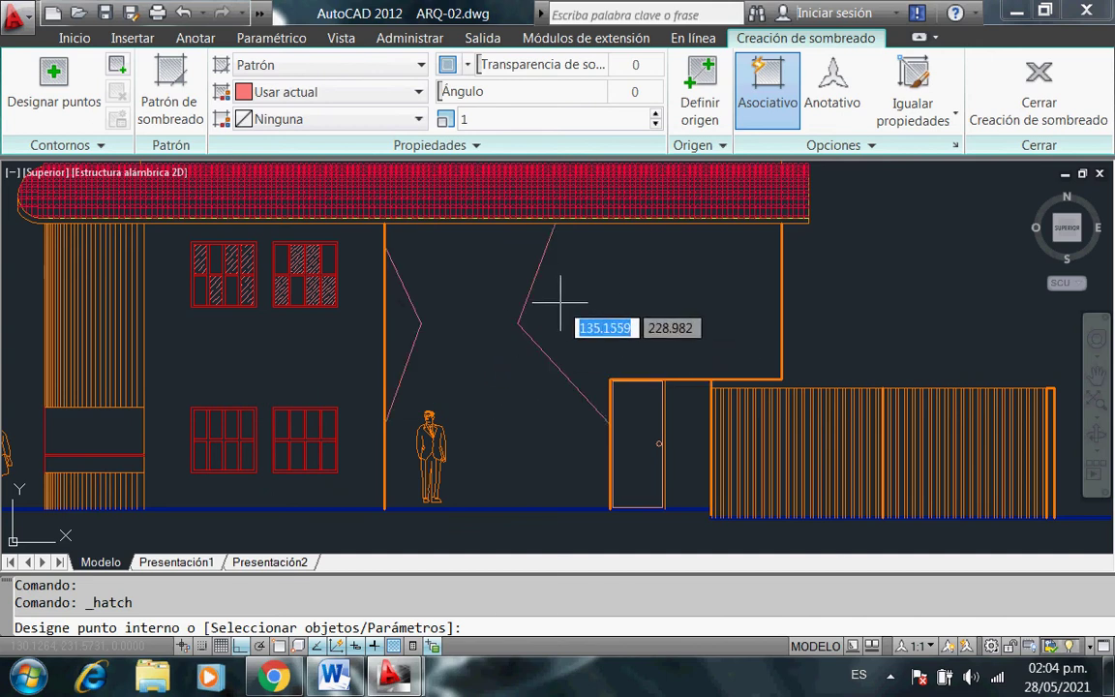
pyautogui.click(560, 306)
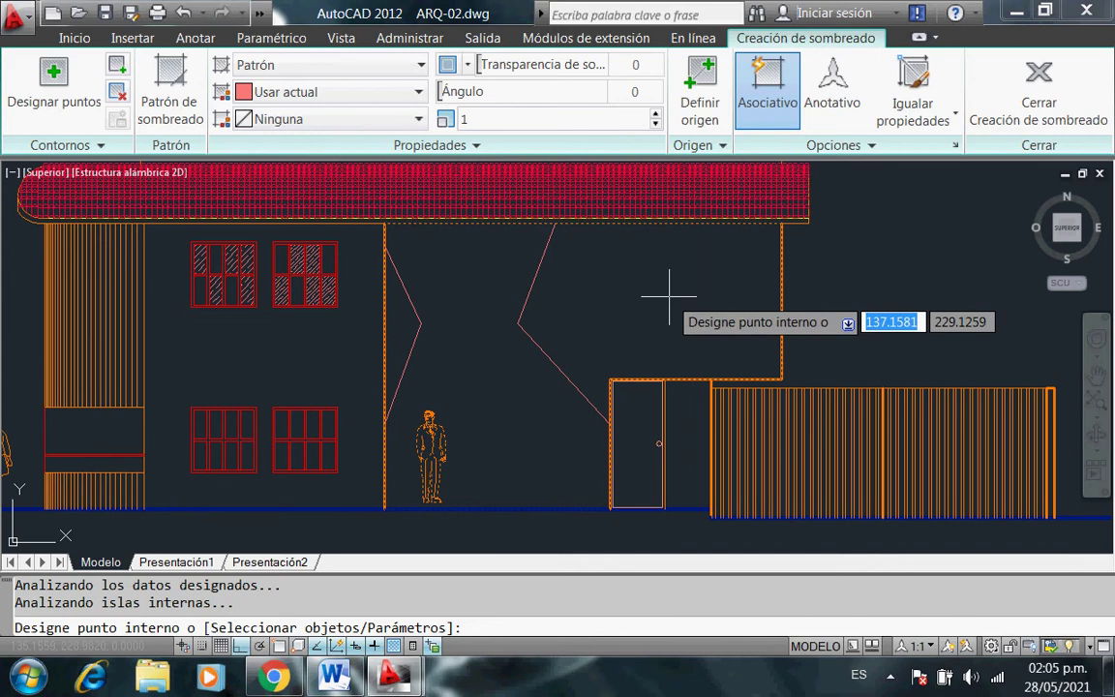
pyautogui.press('Escape')
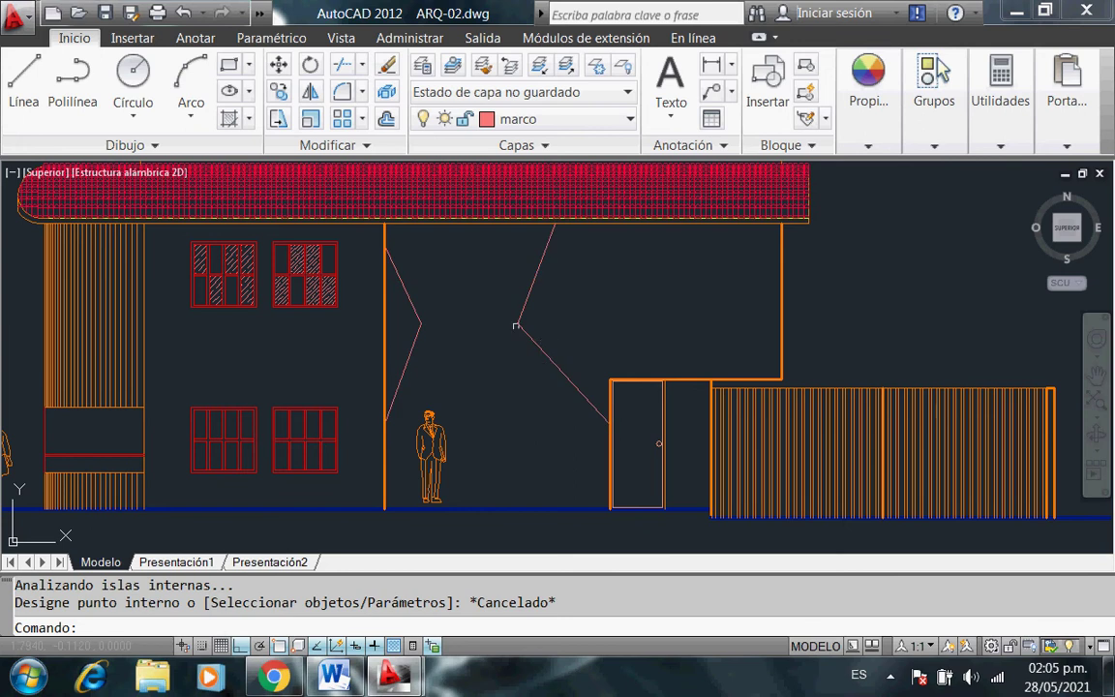
# Select the central wall's GRAVEL hatch and set its scale to 0.1.
pyautogui.click(518, 324)
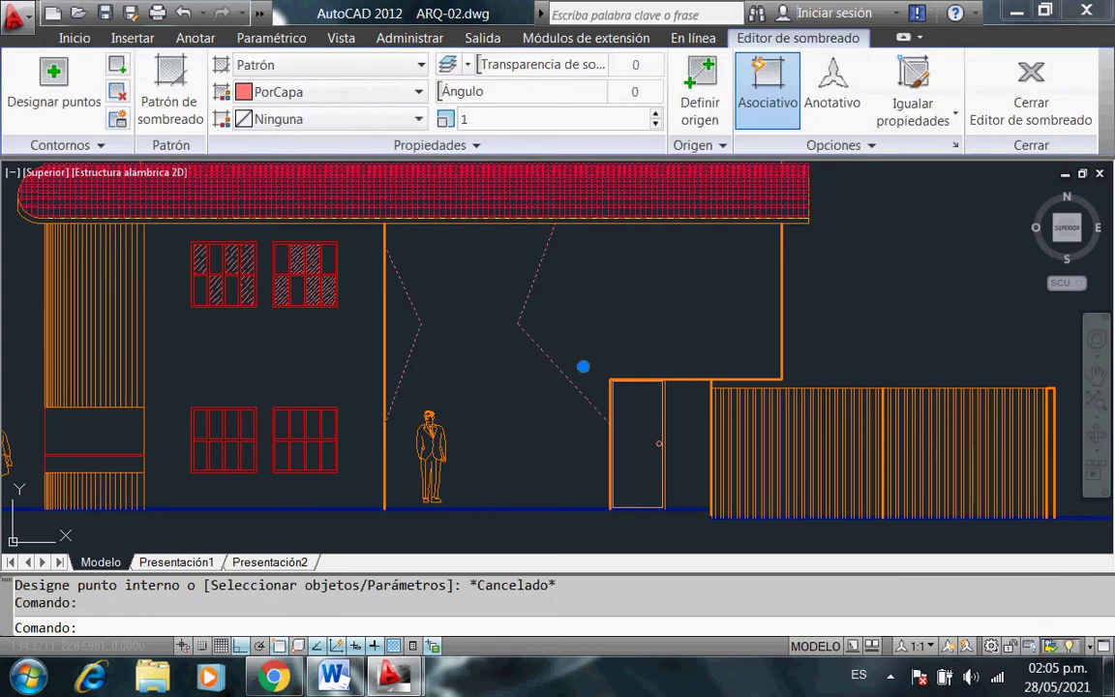
pyautogui.rightClick(584, 375)
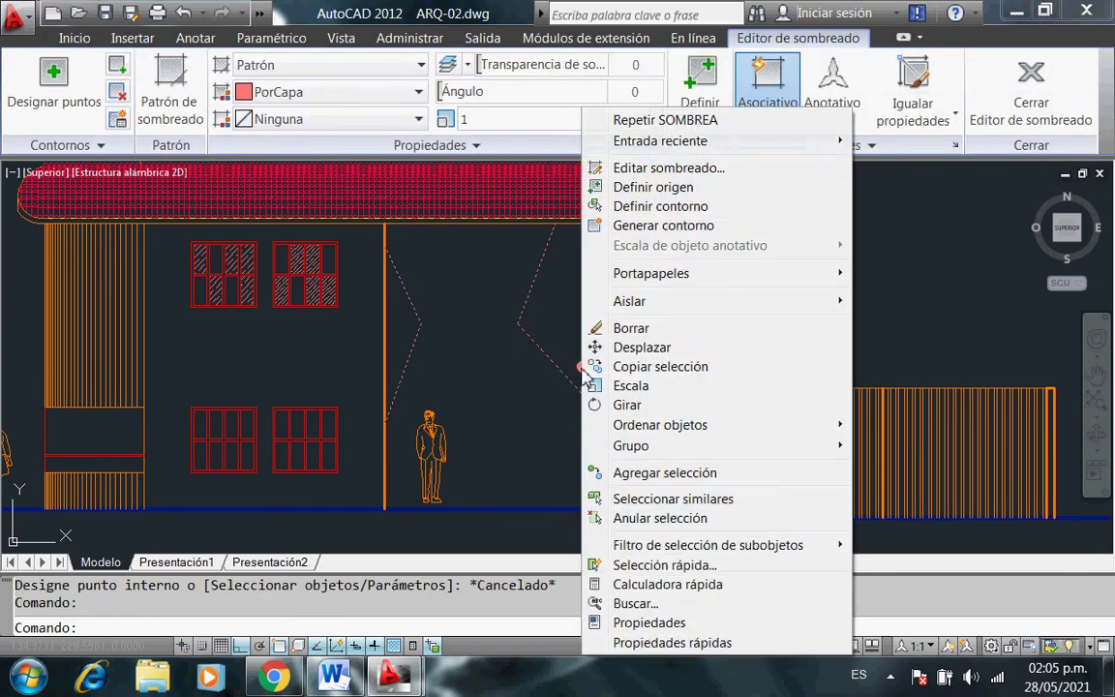
pyautogui.click(677, 624)
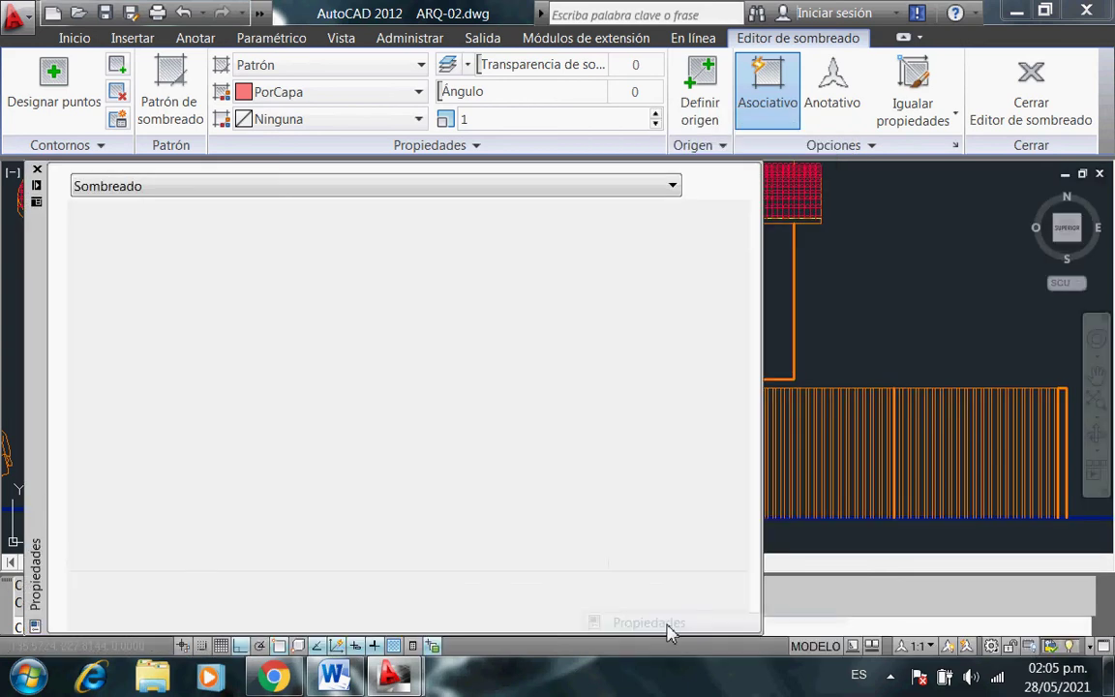
pyautogui.click(446, 345)
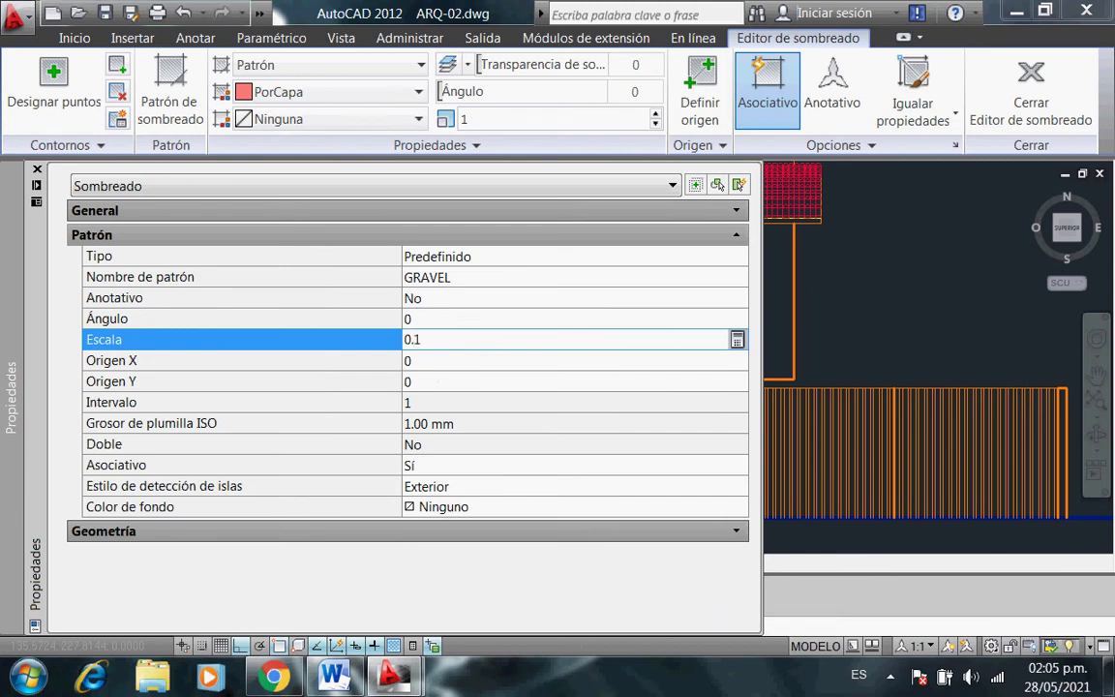
pyautogui.write('0')
pyautogui.click(451, 360)
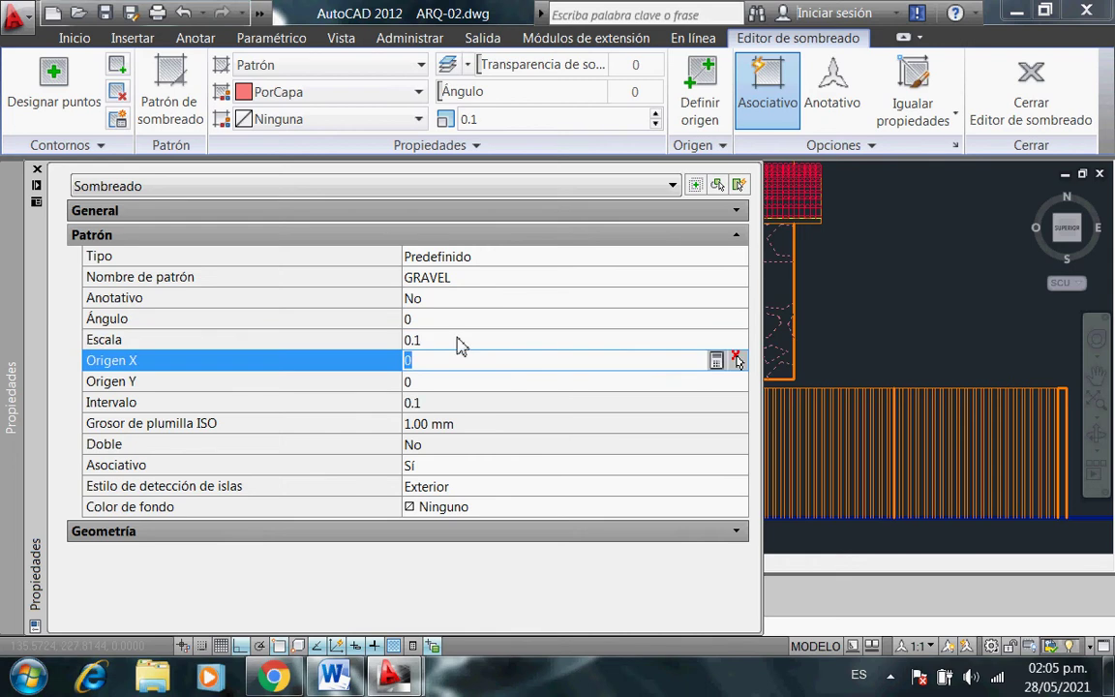
pyautogui.click(37, 170)
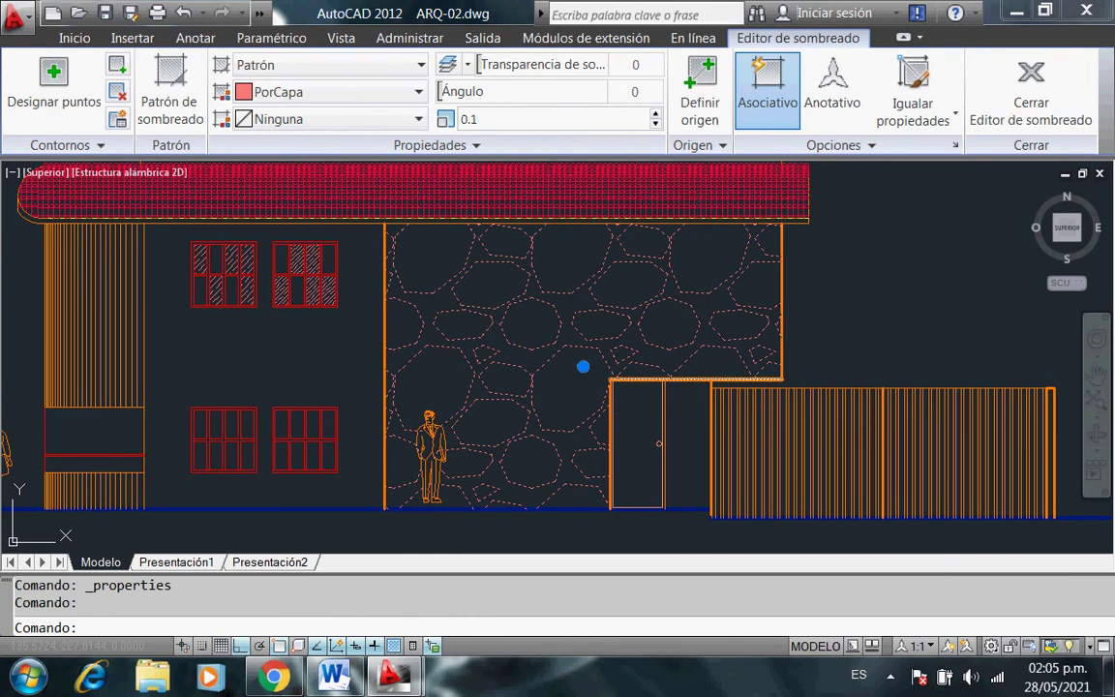
# Reduce the GRAVEL hatch scale further to 0.05.
pyautogui.rightClick(583, 367)
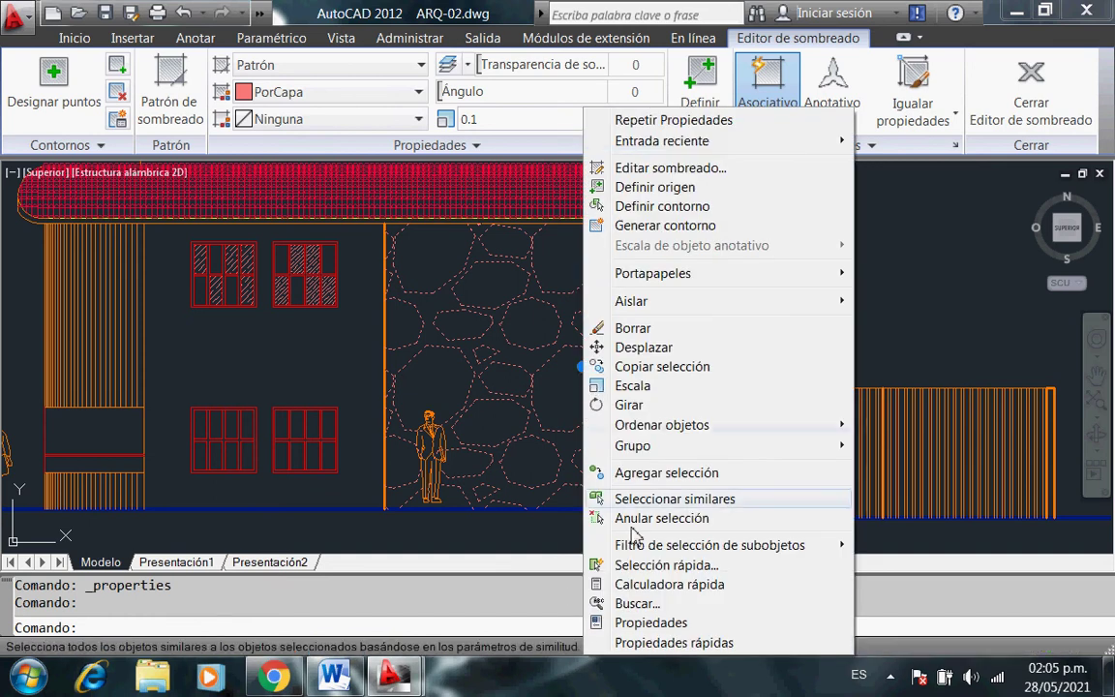
pyautogui.click(653, 624)
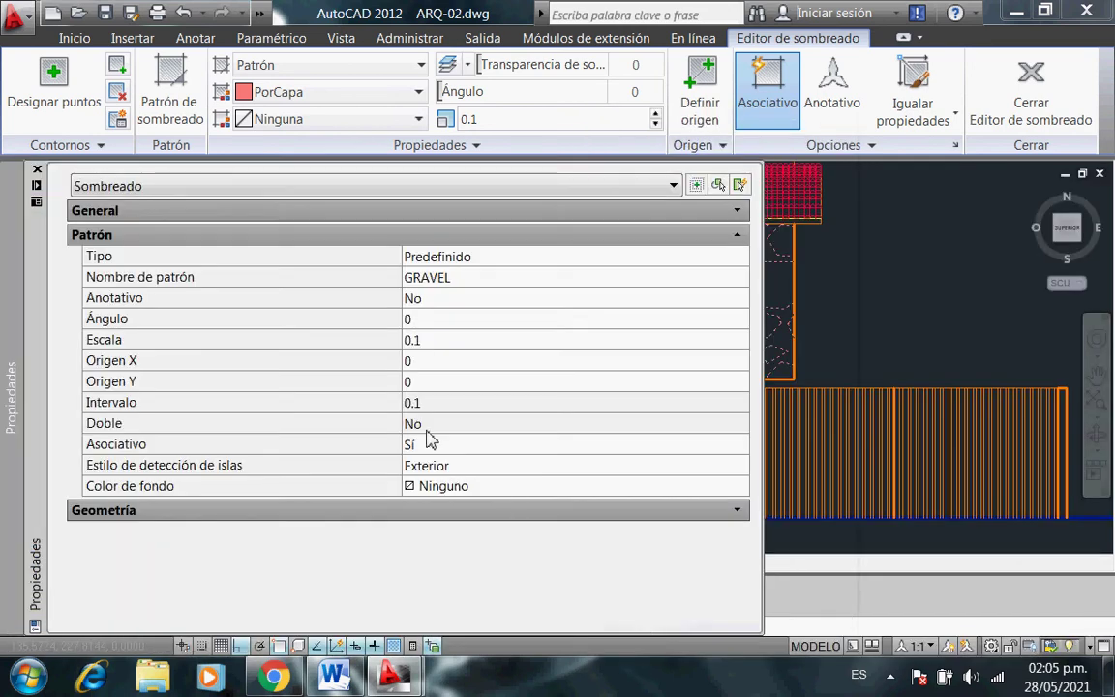
pyautogui.click(448, 344)
pyautogui.write('0.05')
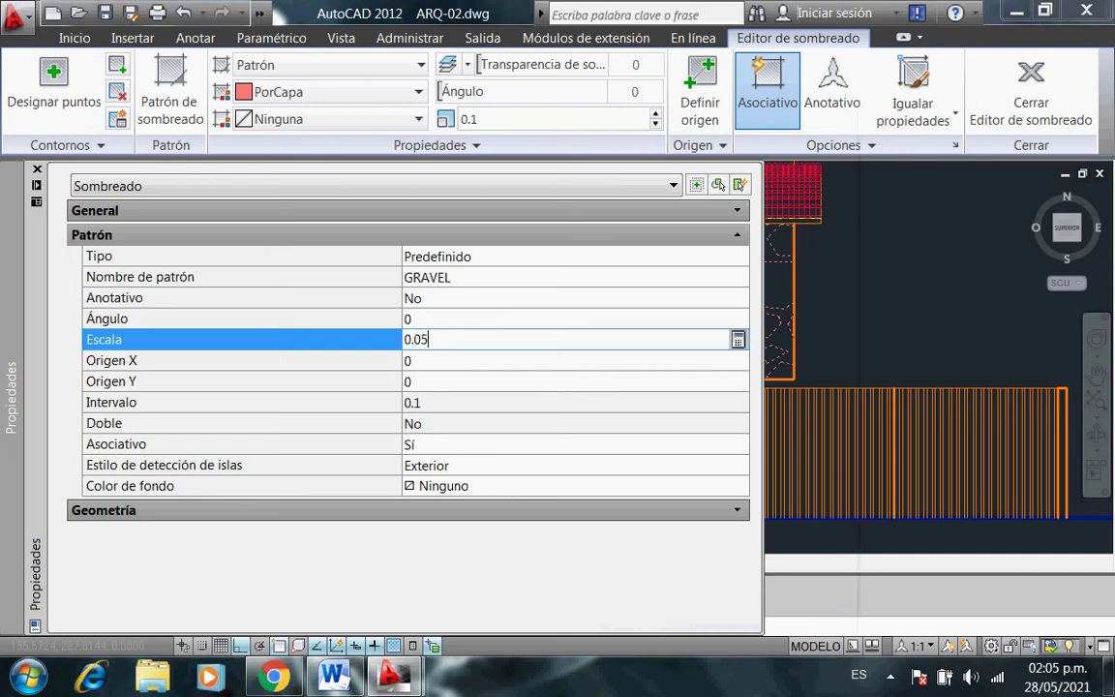
pyautogui.press('Return')
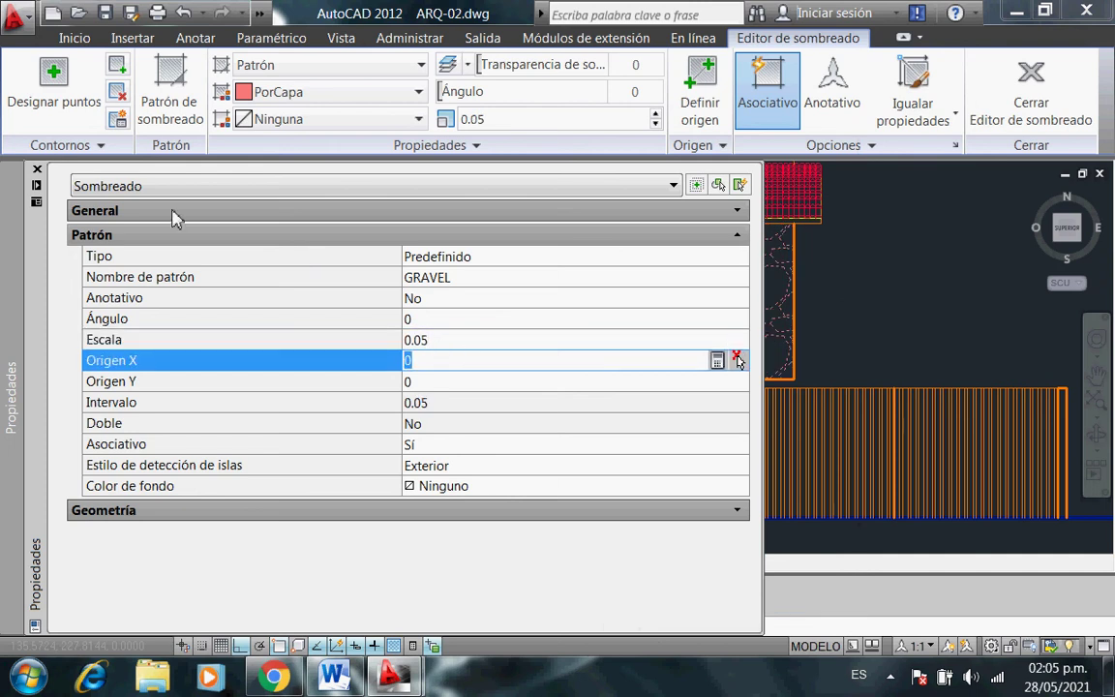
pyautogui.click(37, 169)
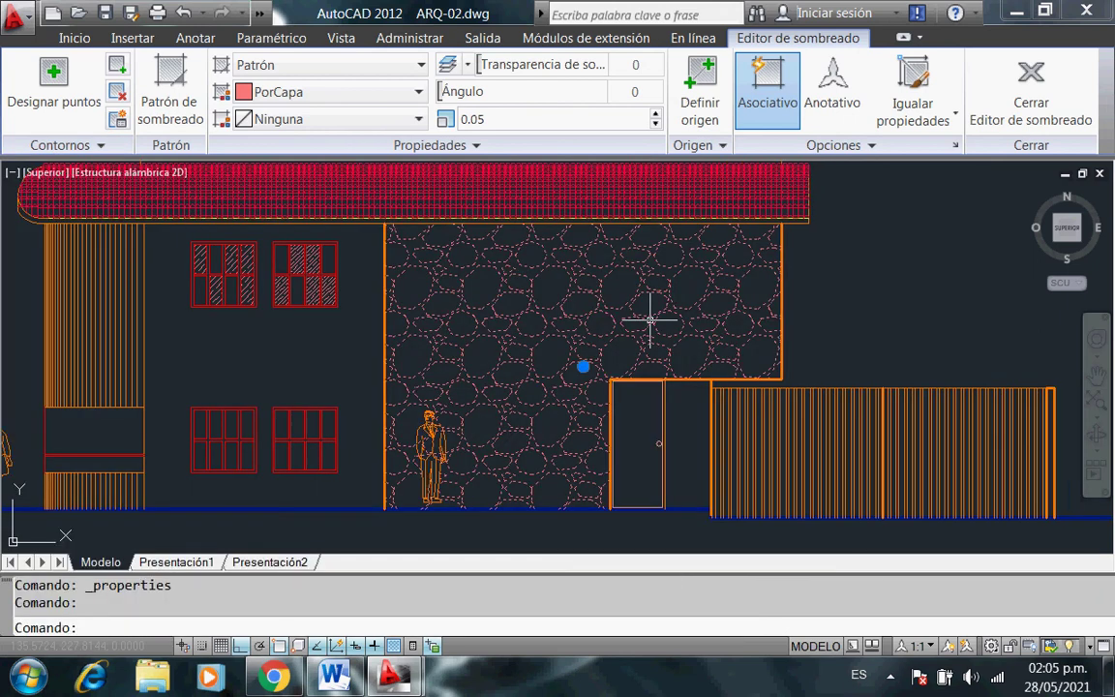
# Finalize the GRAVEL hatch at scale 0.03 and deselect it.
pyautogui.rightClick(583, 367)
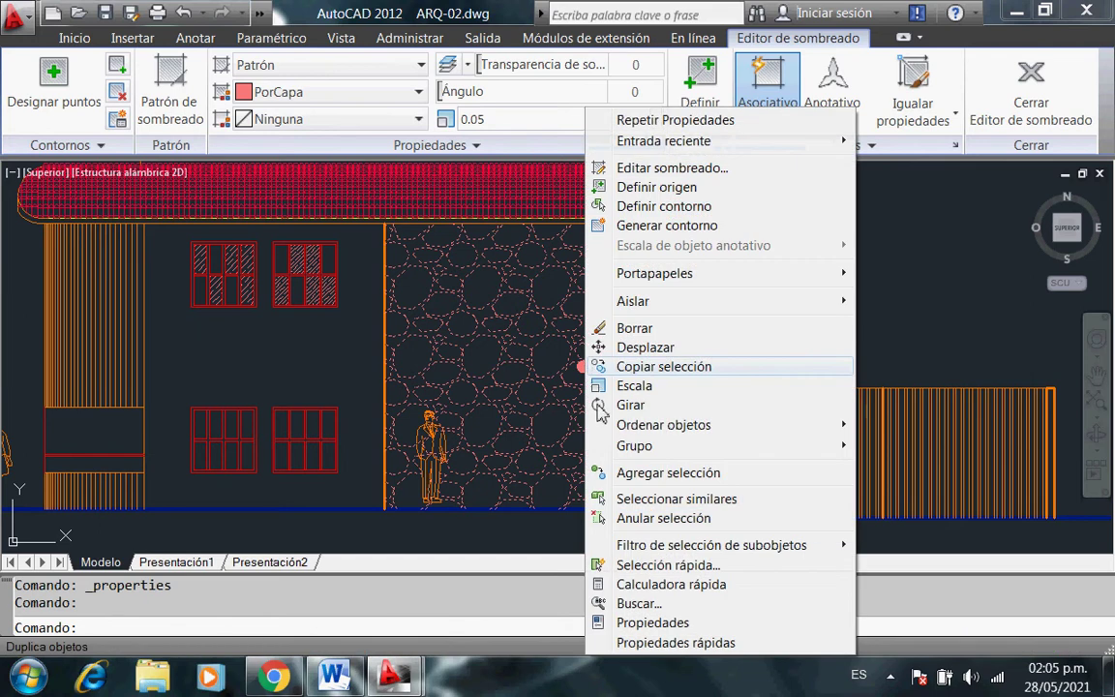
pyautogui.click(641, 624)
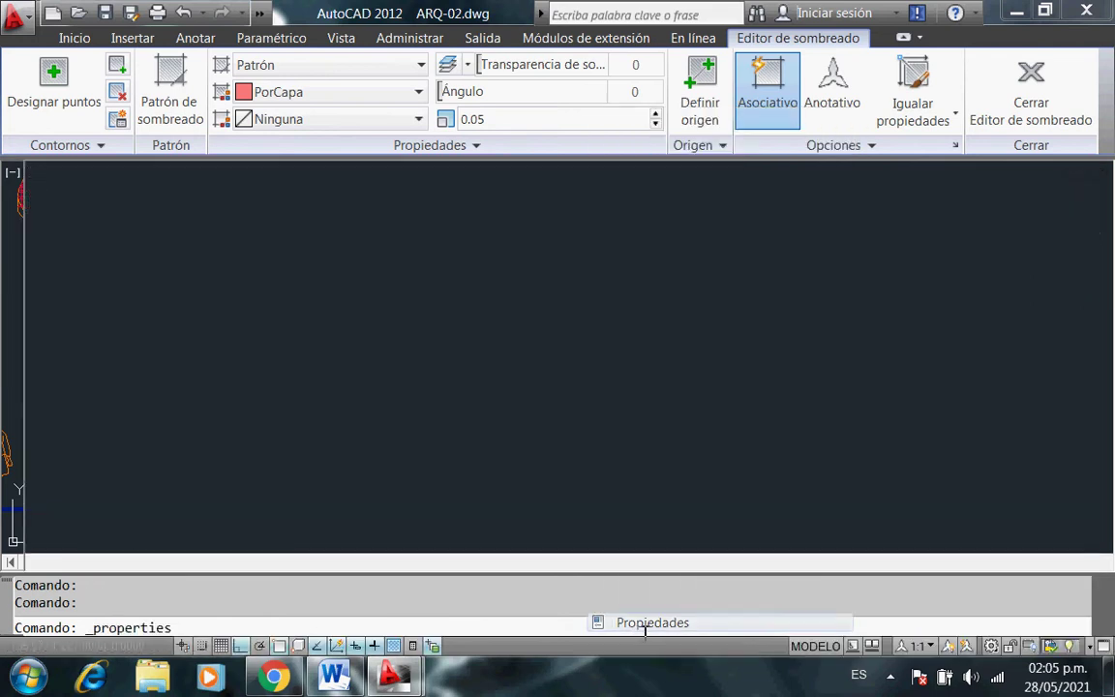
pyautogui.click(447, 346)
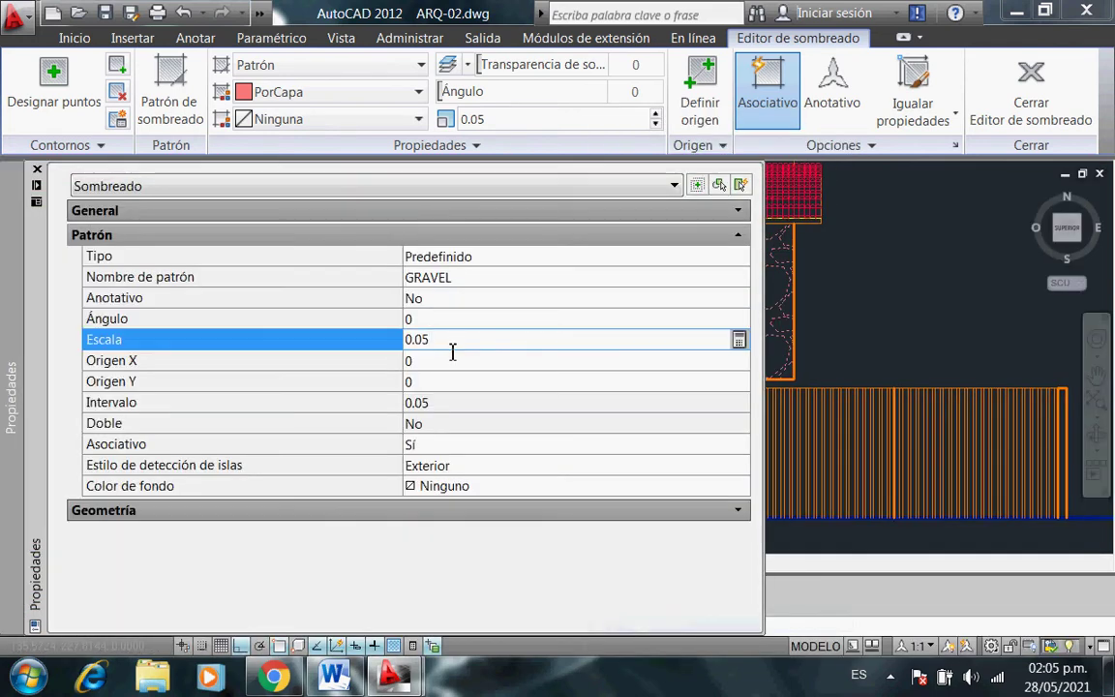
pyautogui.write('3')
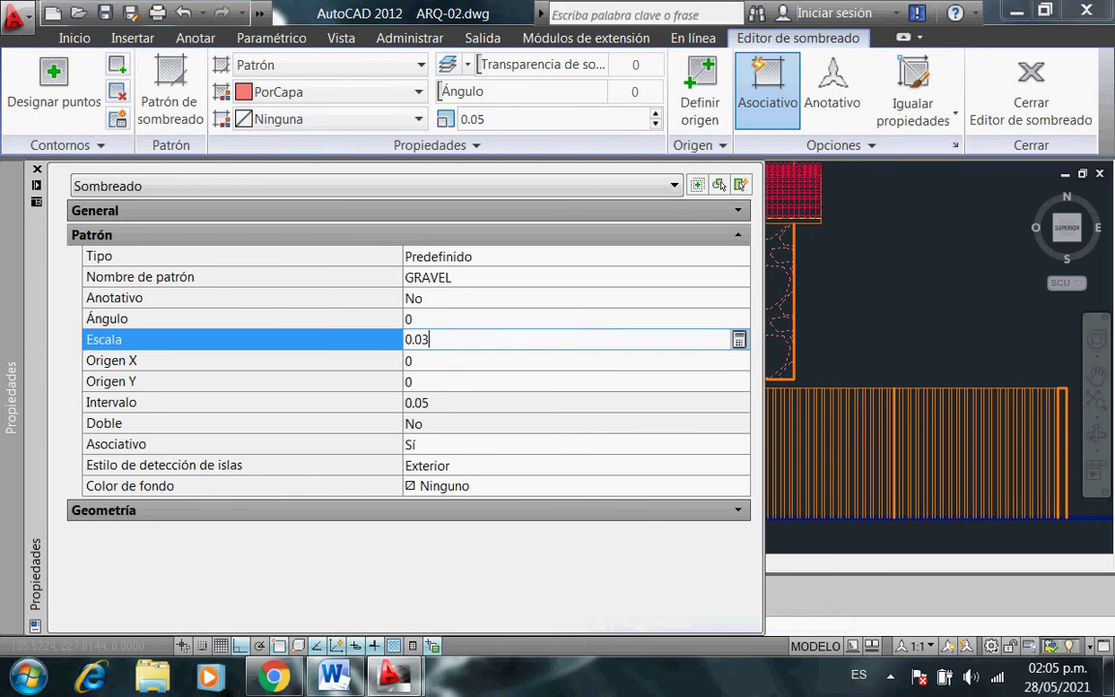
pyautogui.click(453, 355)
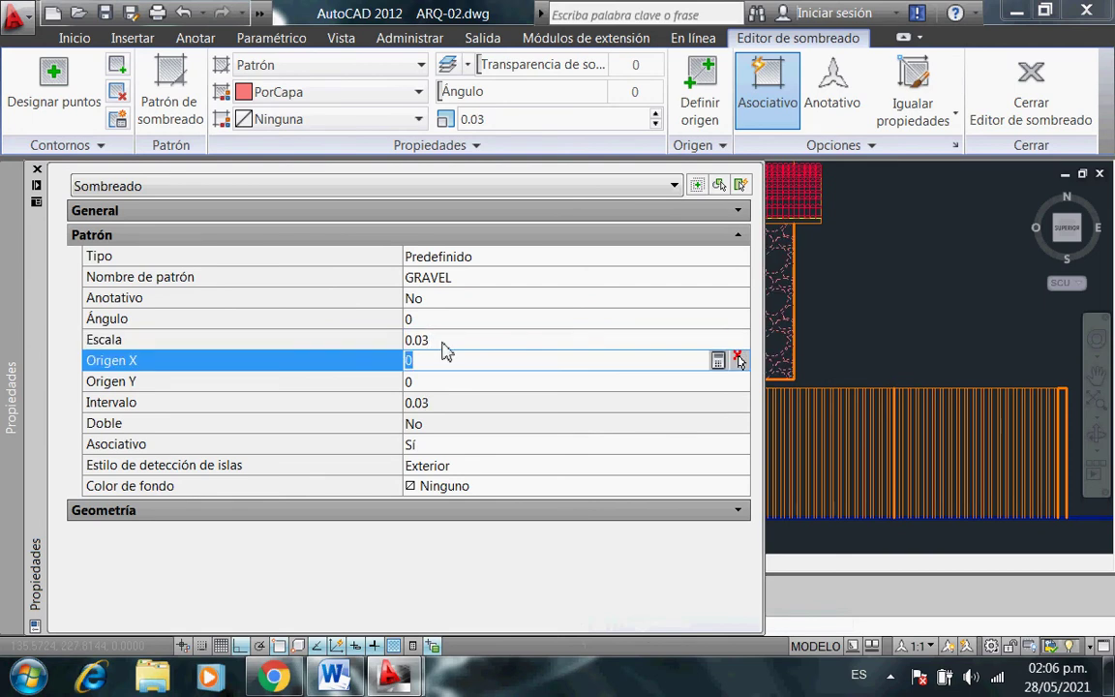
pyautogui.click(37, 170)
pyautogui.press('Escape')
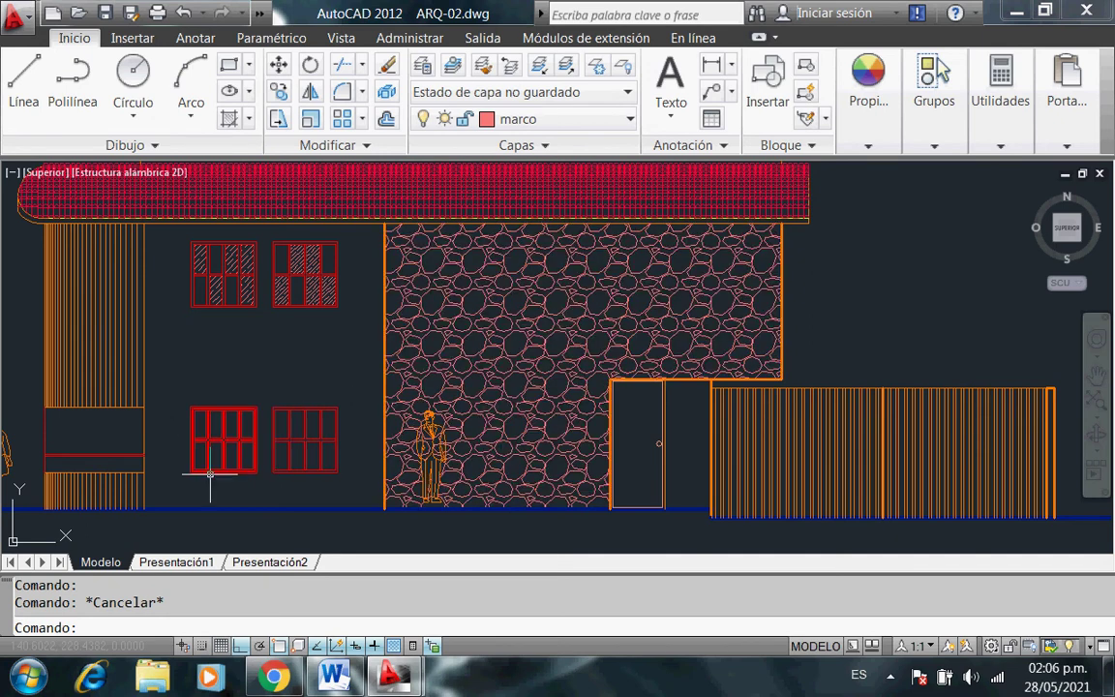
# Create a new layer 'textura vidrio' with green colour 80.
pyautogui.scroll(2, 182, 436)
pyautogui.scroll(2, 182, 436)
pyautogui.scroll(-1, 182, 436)
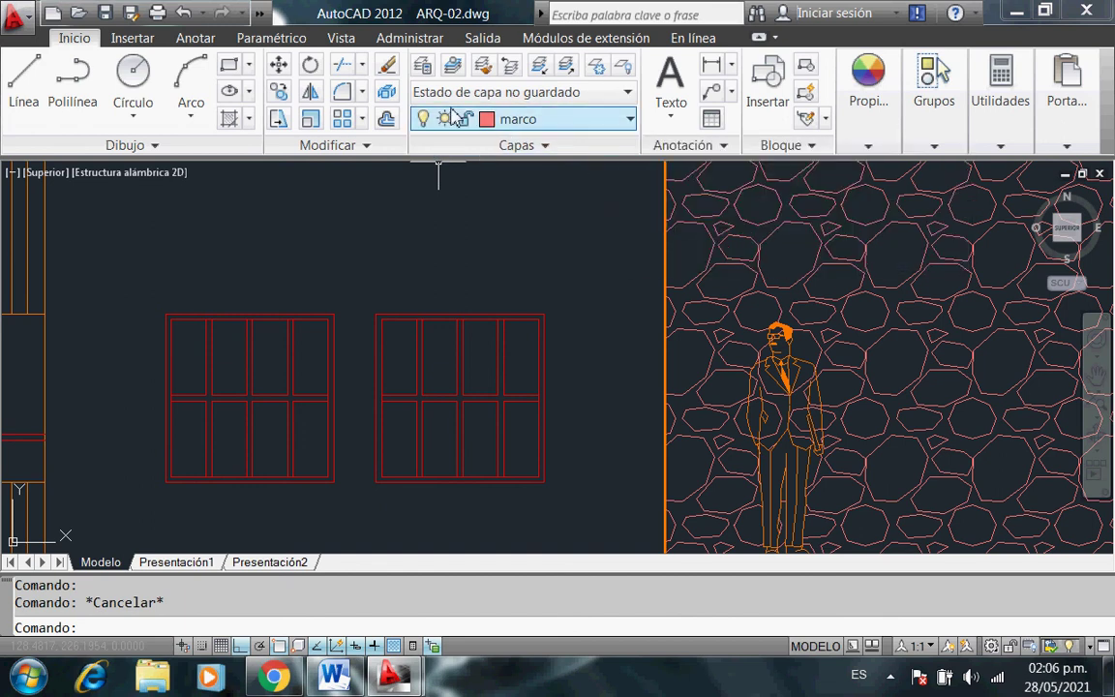
pyautogui.click(631, 126)
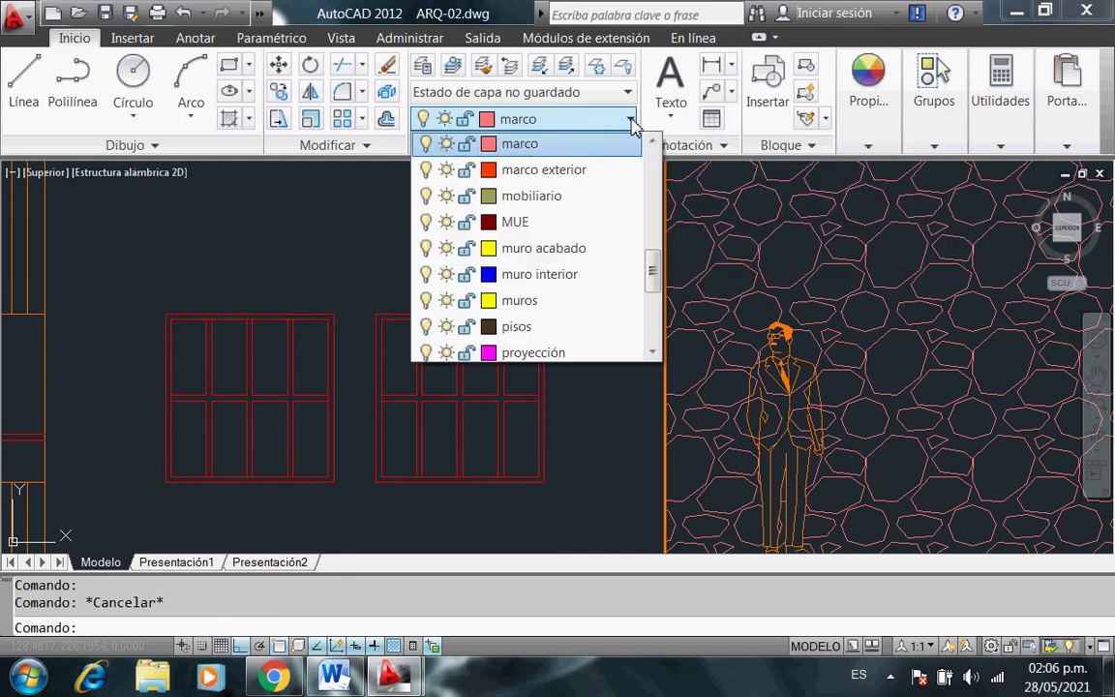
pyautogui.press('Escape')
pyautogui.click(425, 66)
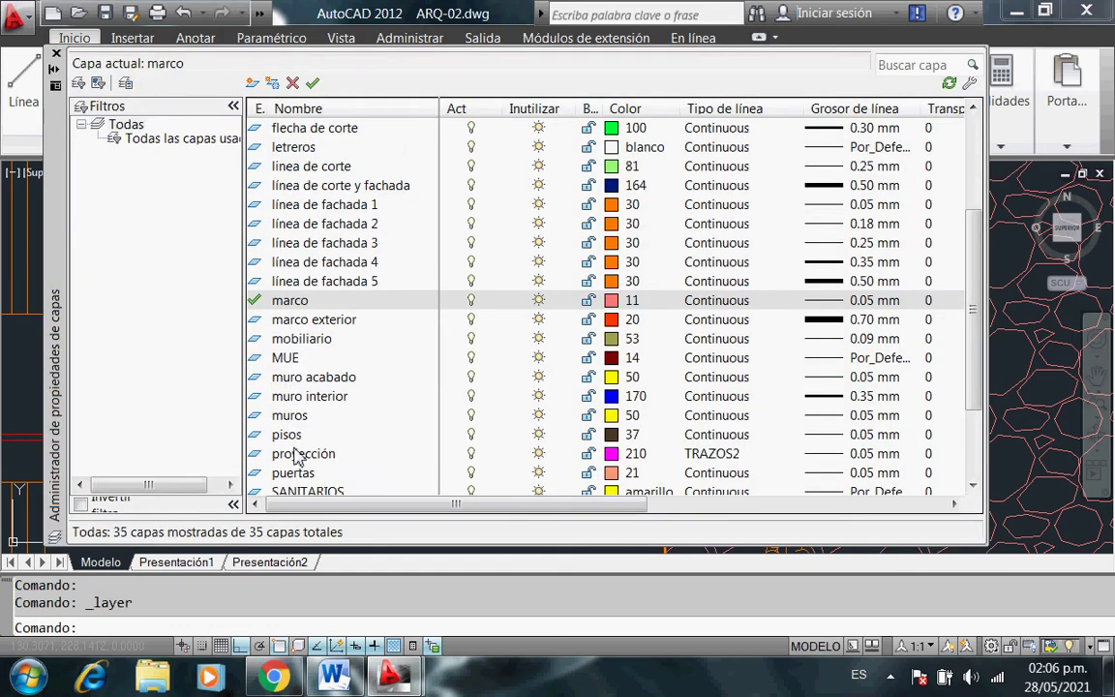
pyautogui.click(253, 84)
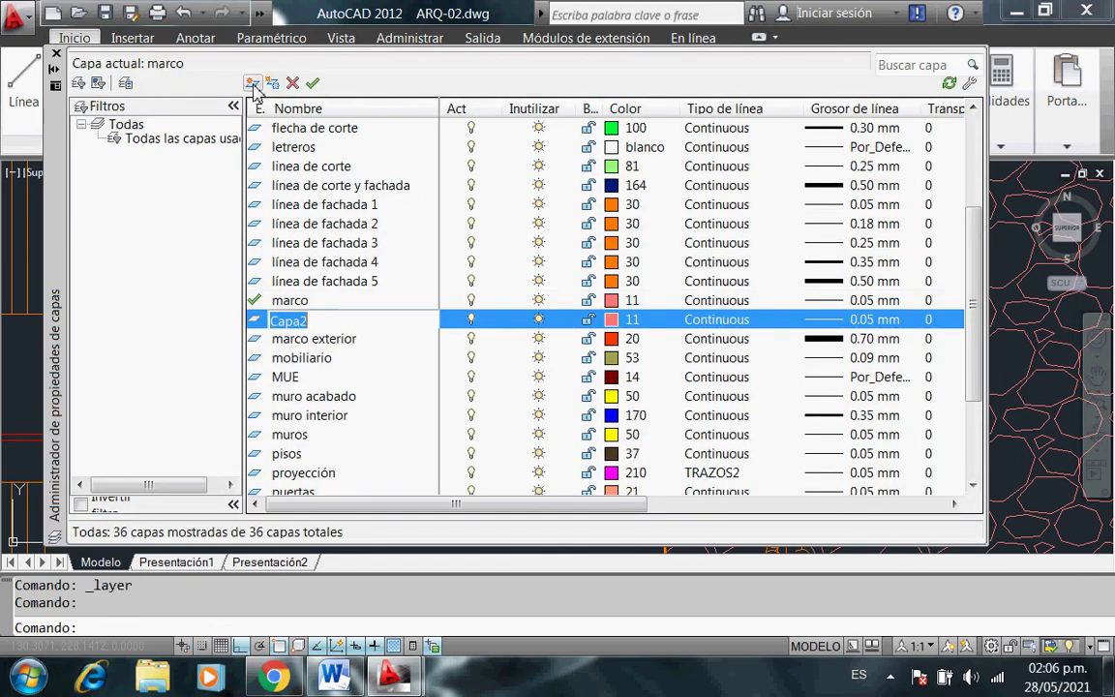
pyautogui.write('textura vidrio')
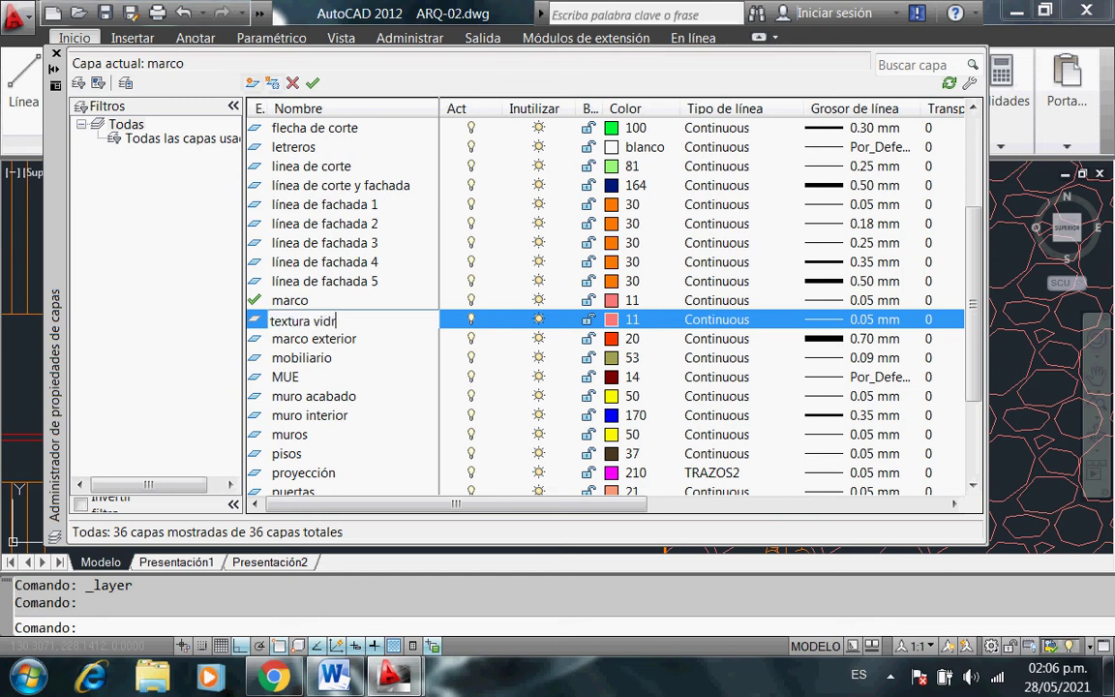
pyautogui.click(613, 320)
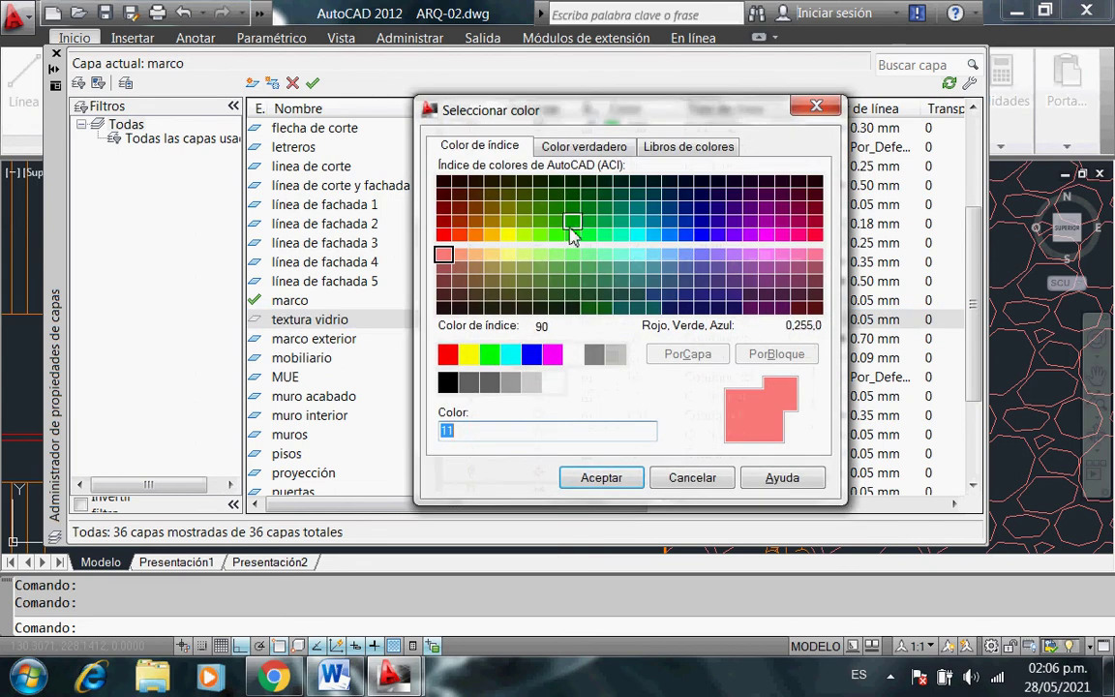
pyautogui.click(556, 235)
pyautogui.click(615, 480)
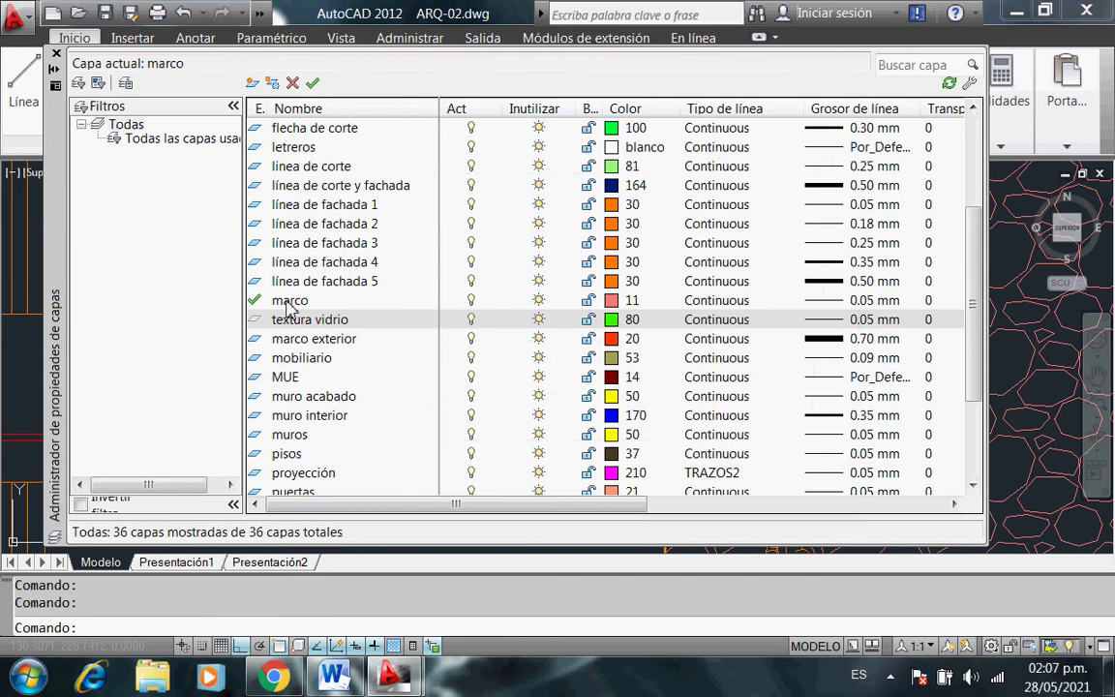
# Create a new layer 'textura piedra' with colour 42 (brown).
pyautogui.click(252, 83)
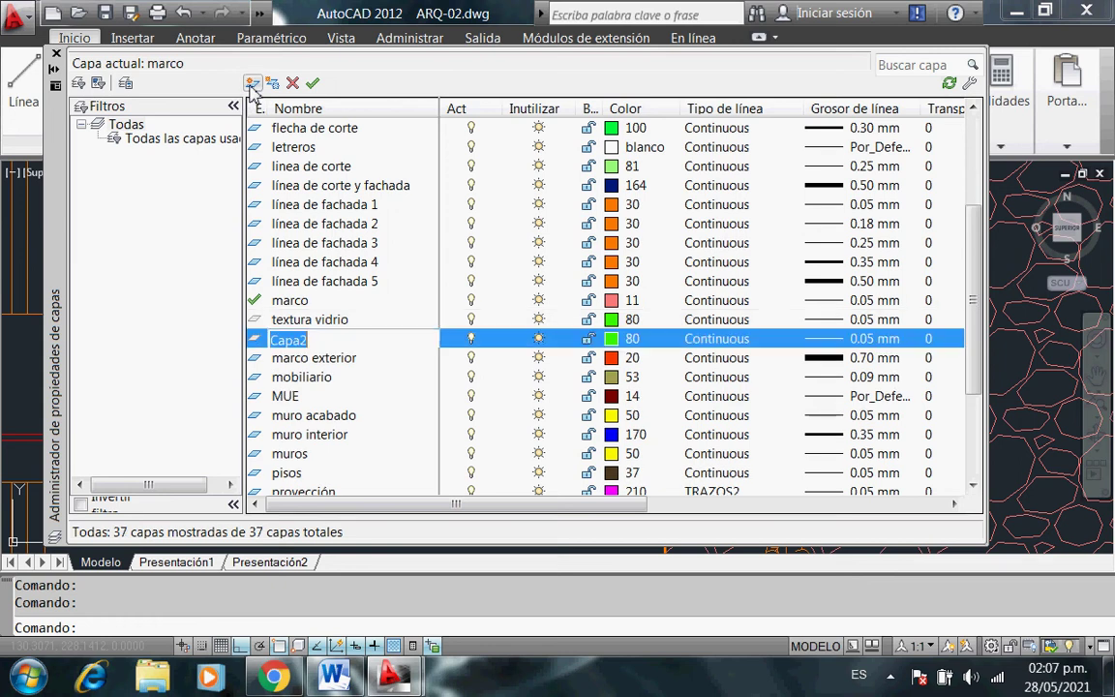
pyautogui.write('textura piedr')
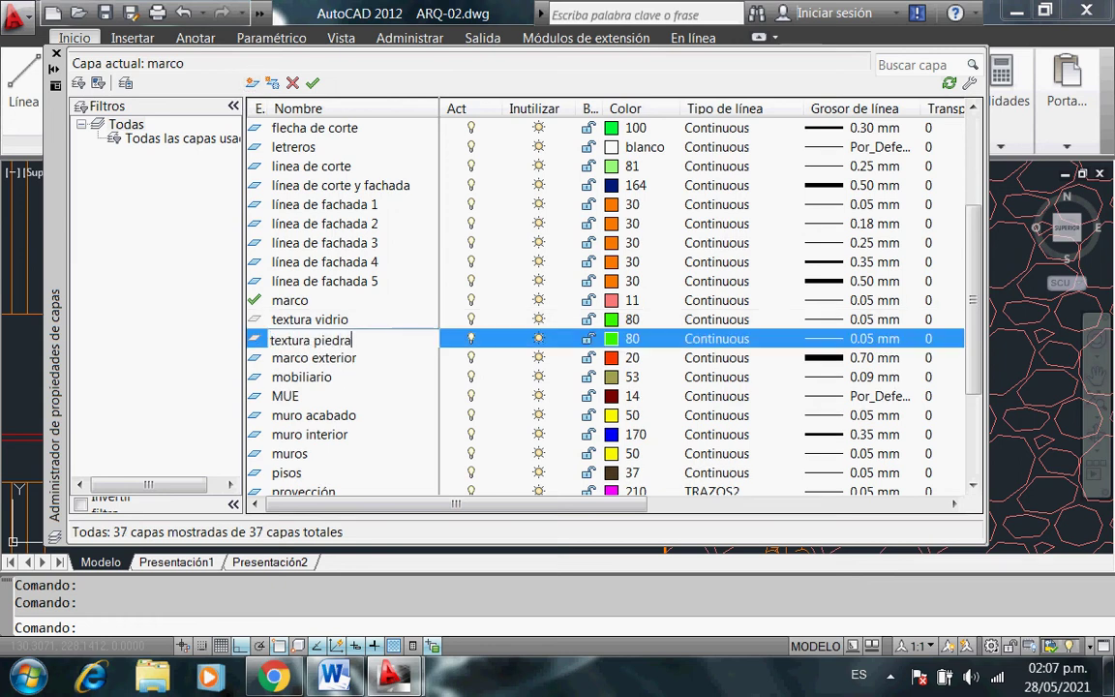
pyautogui.press('Return')
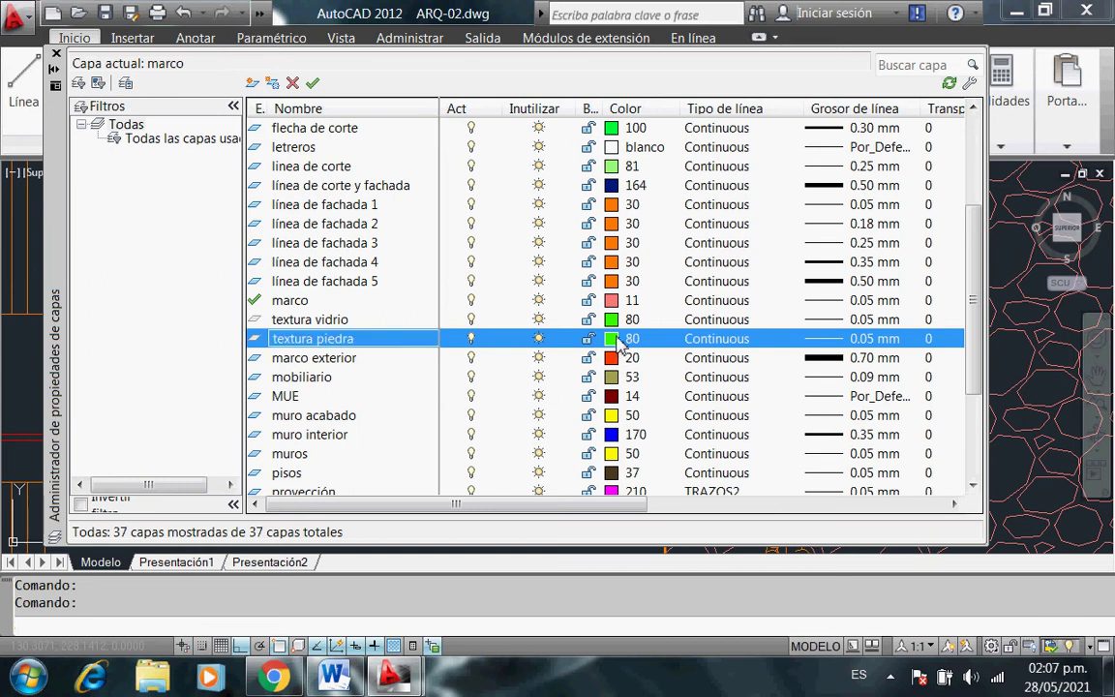
pyautogui.click(612, 338)
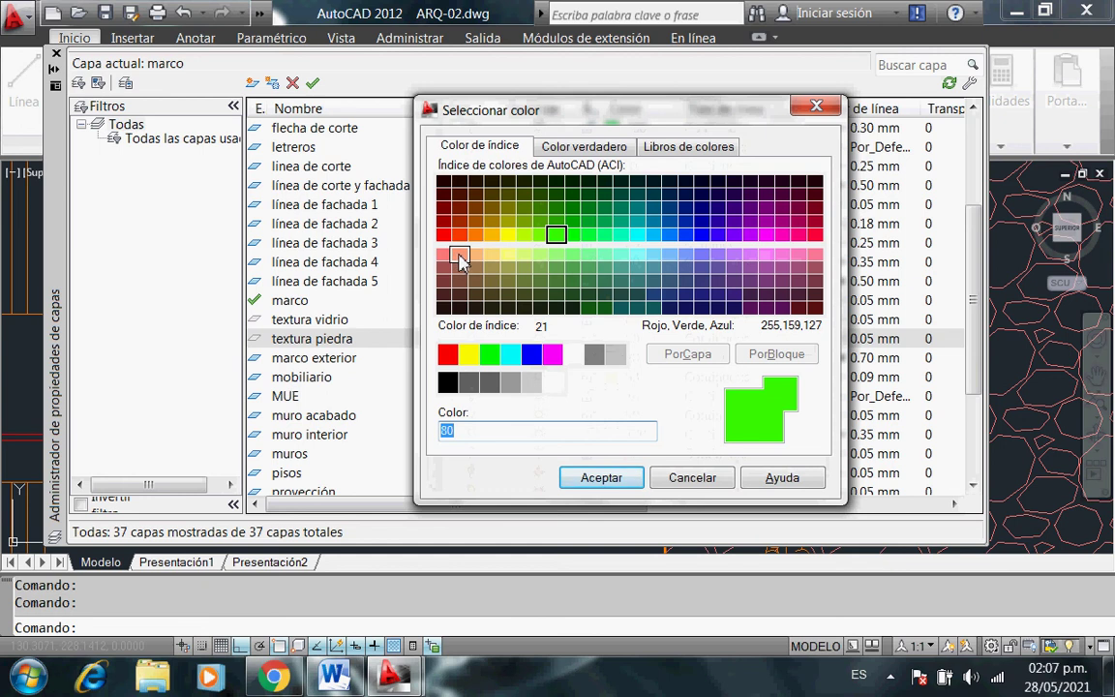
pyautogui.click(492, 221)
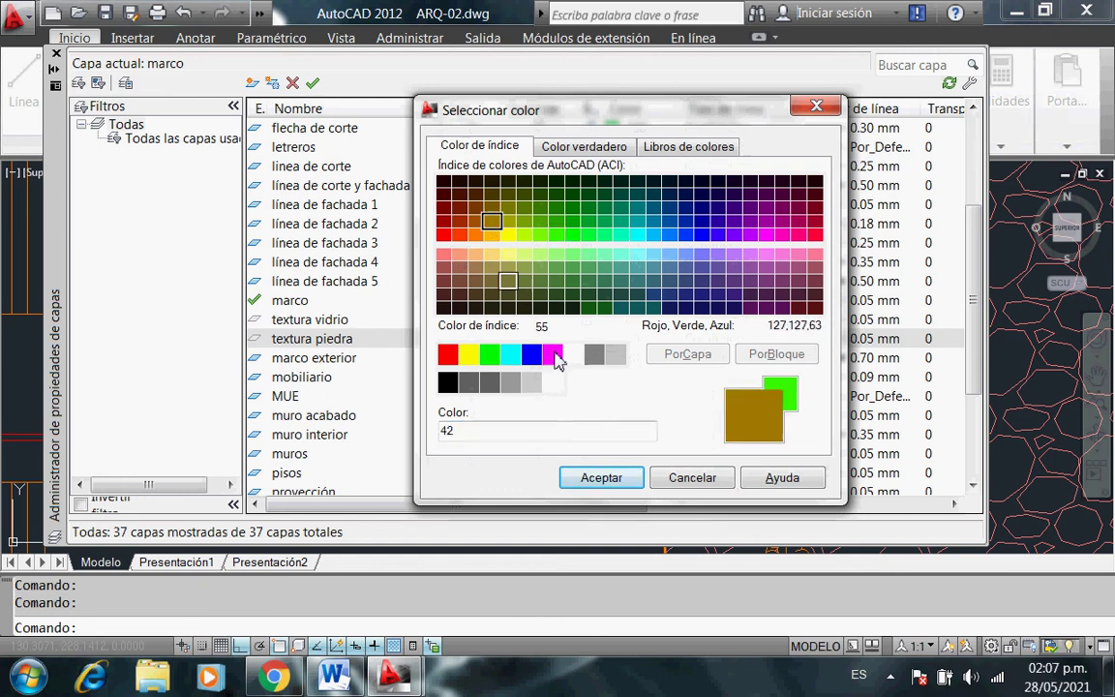
pyautogui.click(604, 477)
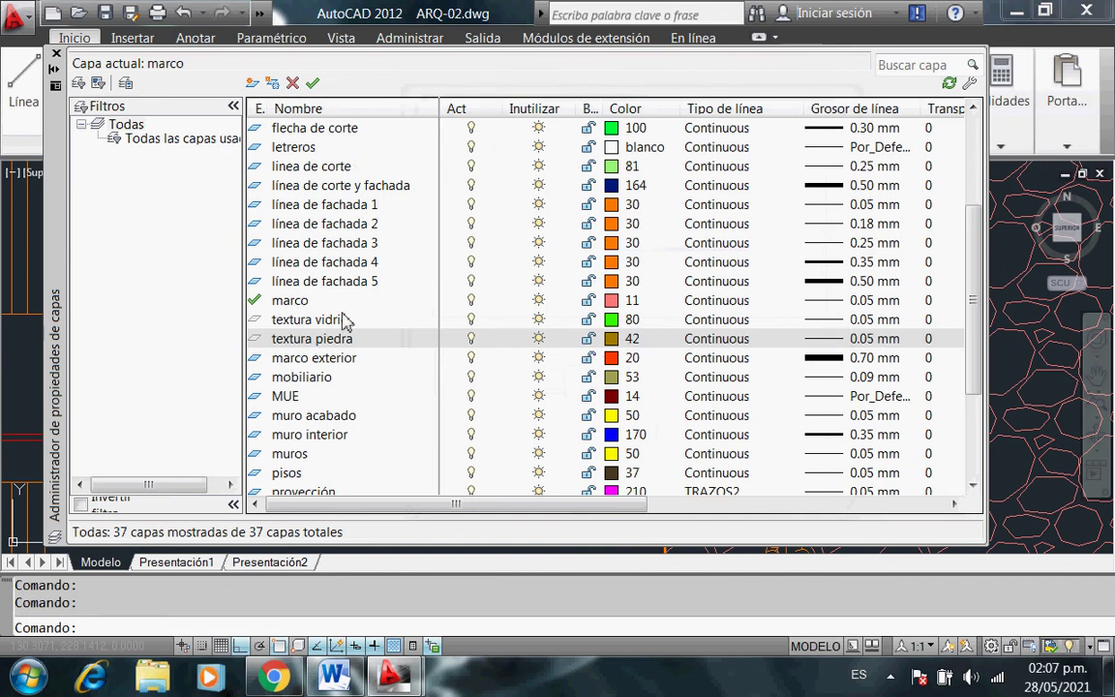
# Make textura piedra the current layer and return to the drawing.
pyautogui.click(294, 341)
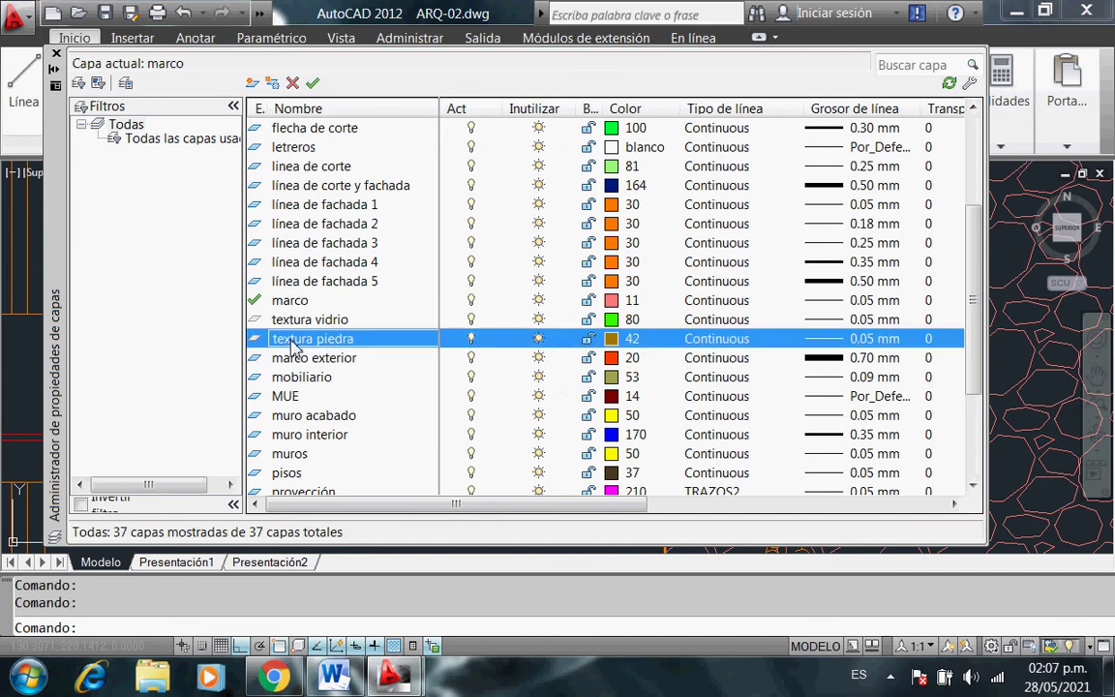
pyautogui.click(312, 84)
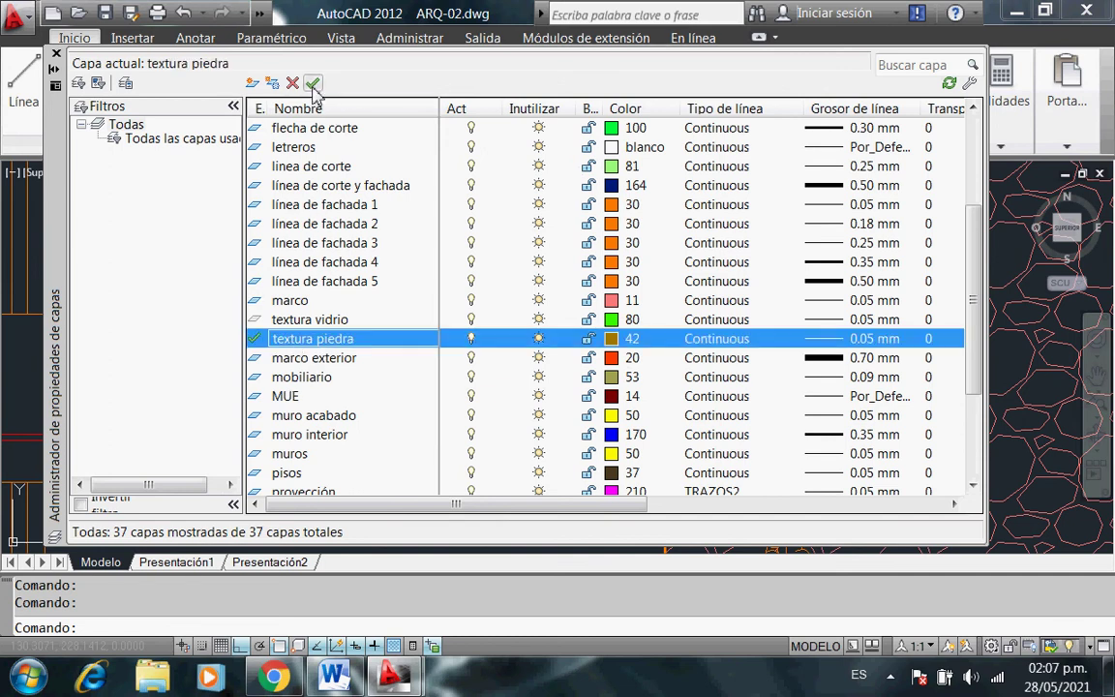
pyautogui.click(56, 54)
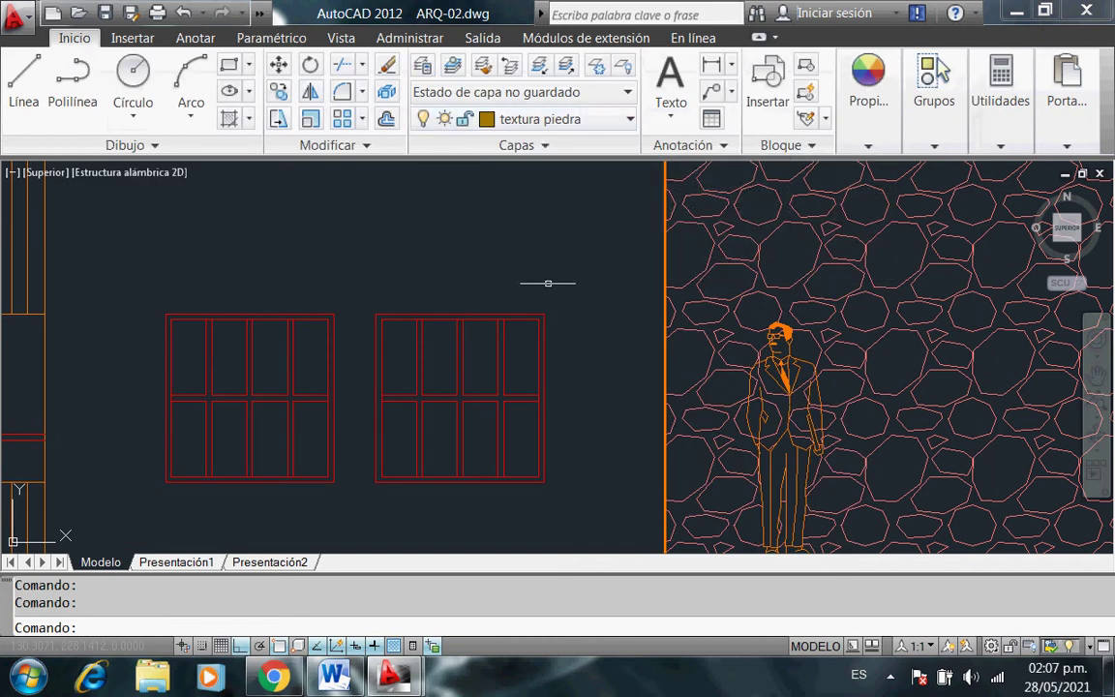
pyautogui.scroll(-2, 644, 377)
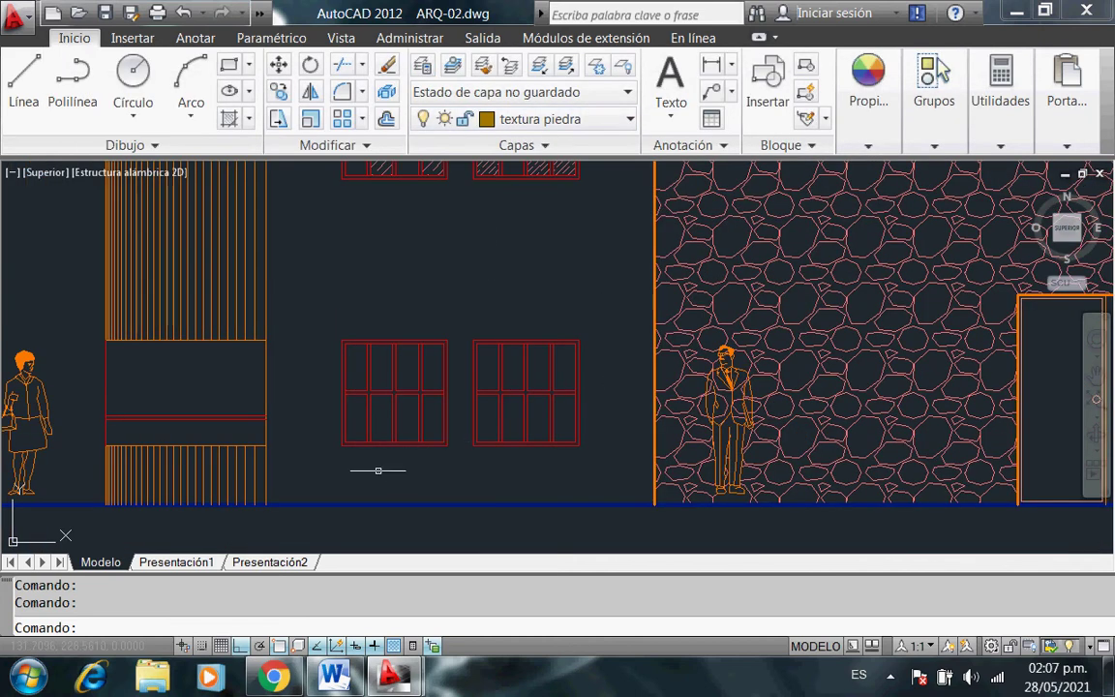
pyautogui.scroll(2, 305, 476)
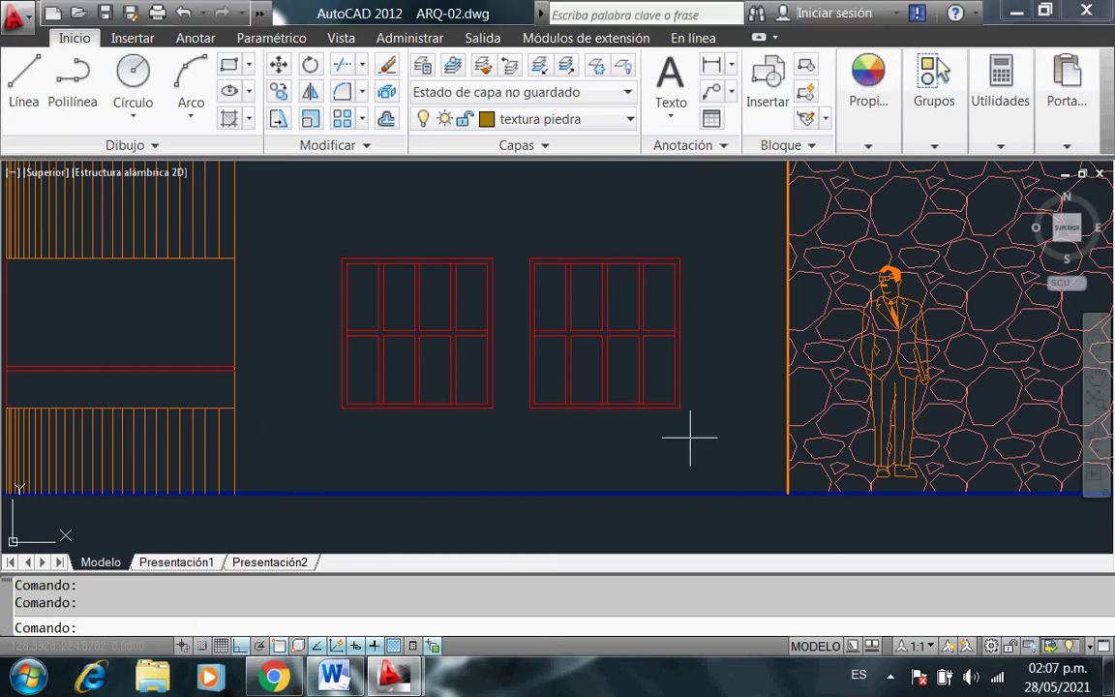
# Draw bottom lines from the left wall to the first window and between both windows.
pyautogui.click(24, 102)
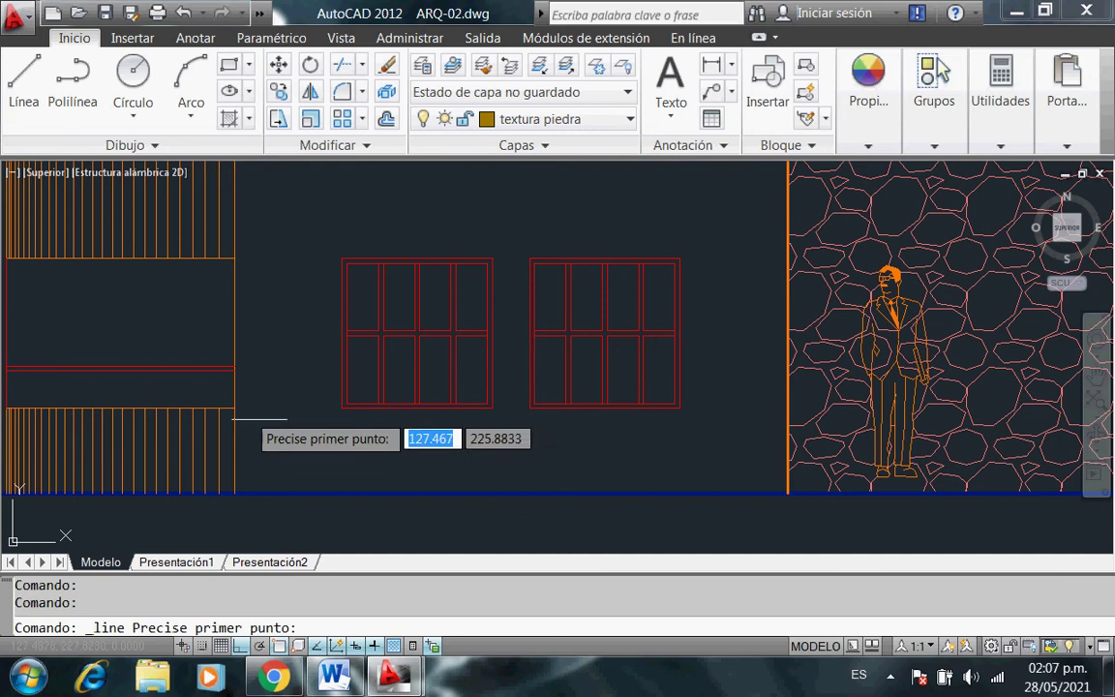
pyautogui.click(236, 407)
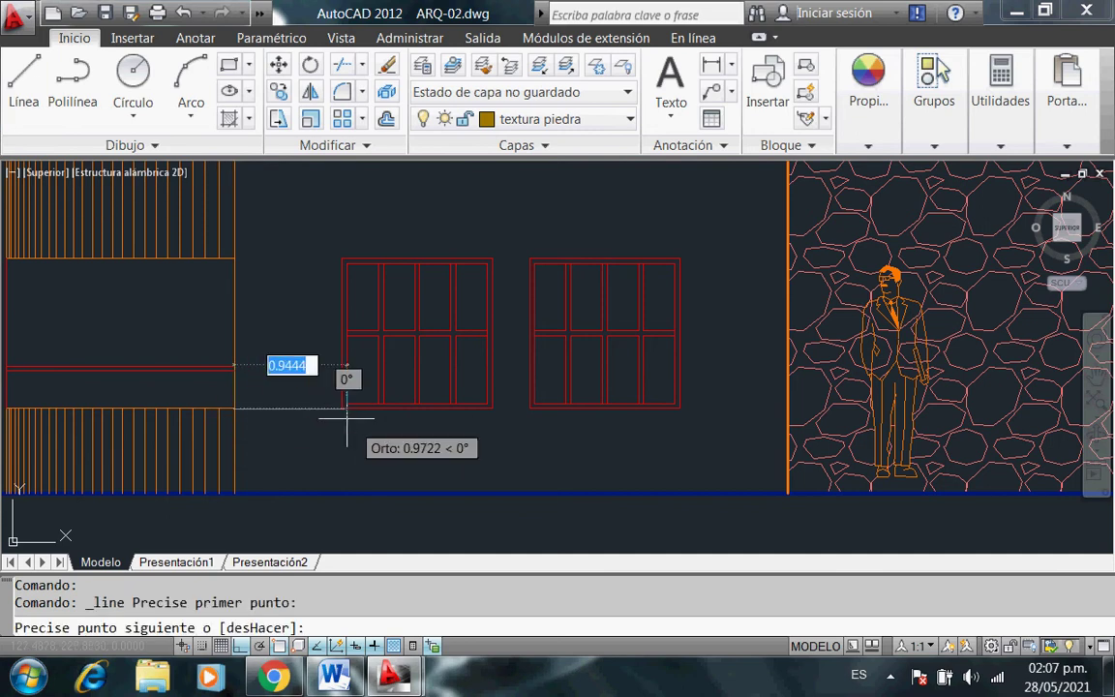
pyautogui.click(342, 408)
pyautogui.rightClick(344, 408)
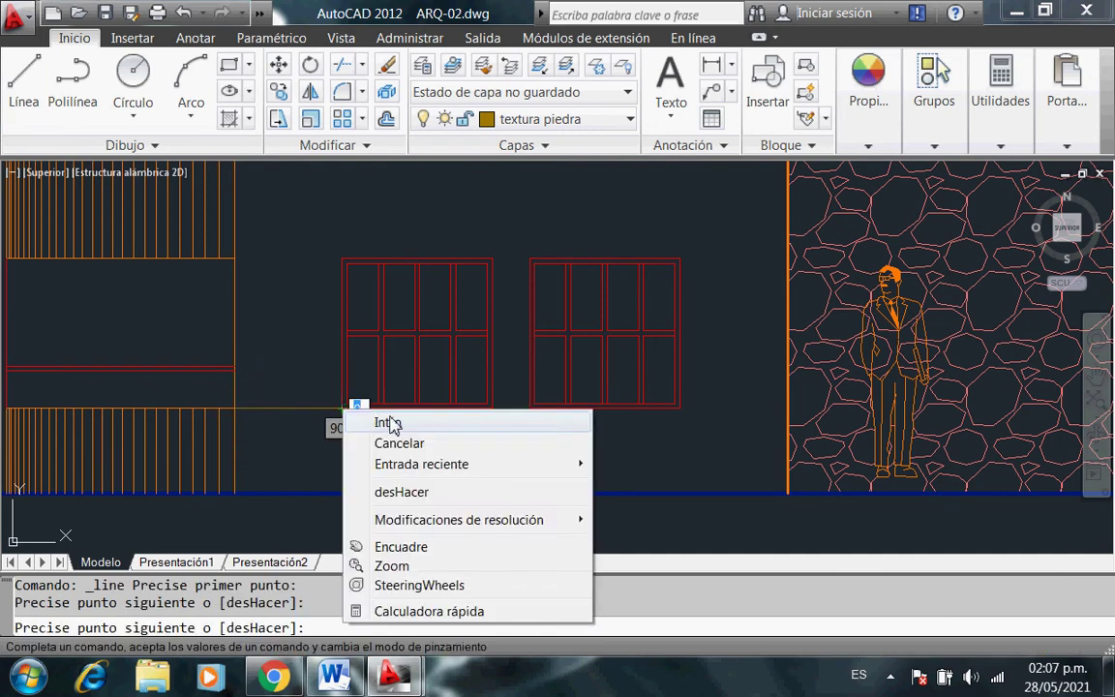
pyautogui.click(379, 423)
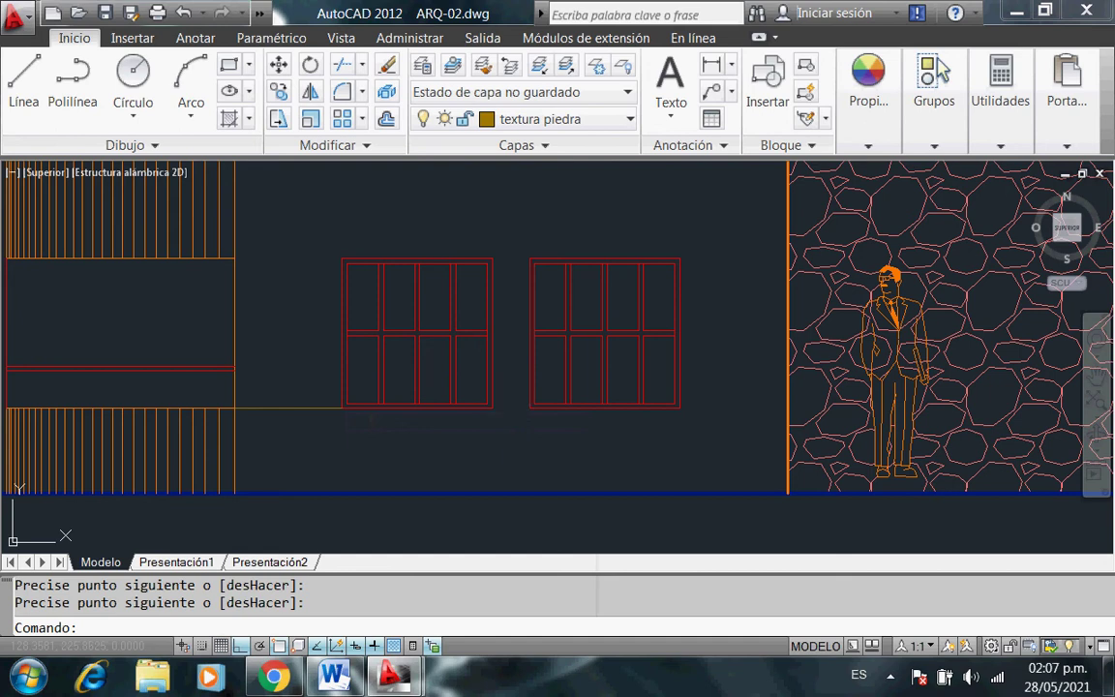
pyautogui.rightClick(515, 105)
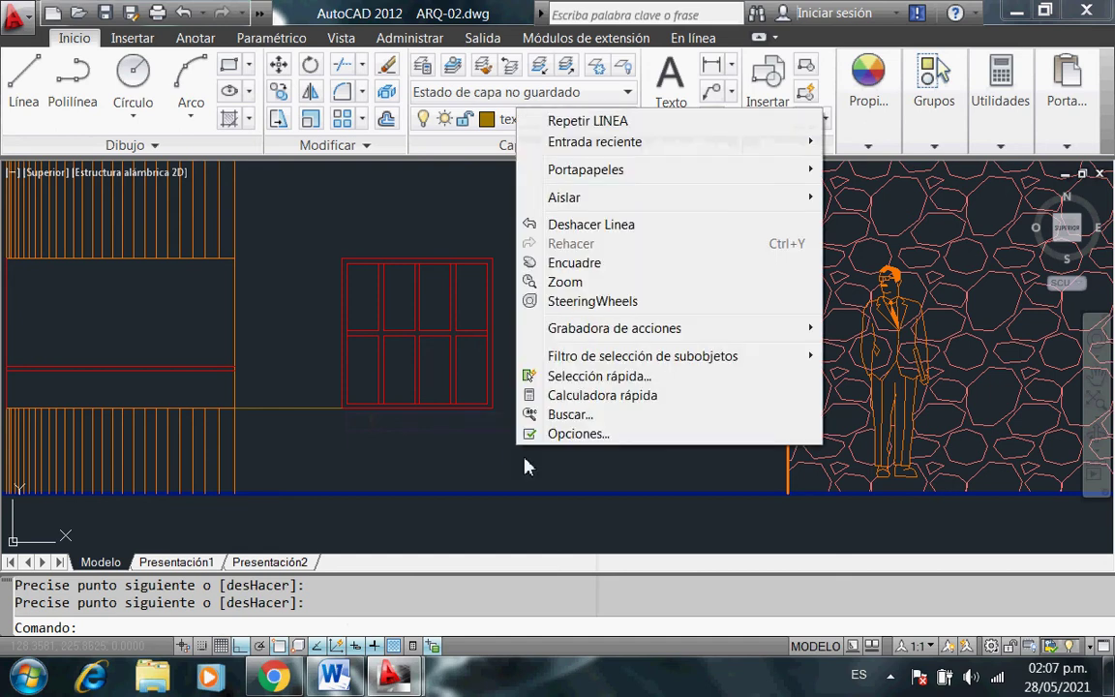
pyautogui.click(557, 120)
pyautogui.click(494, 408)
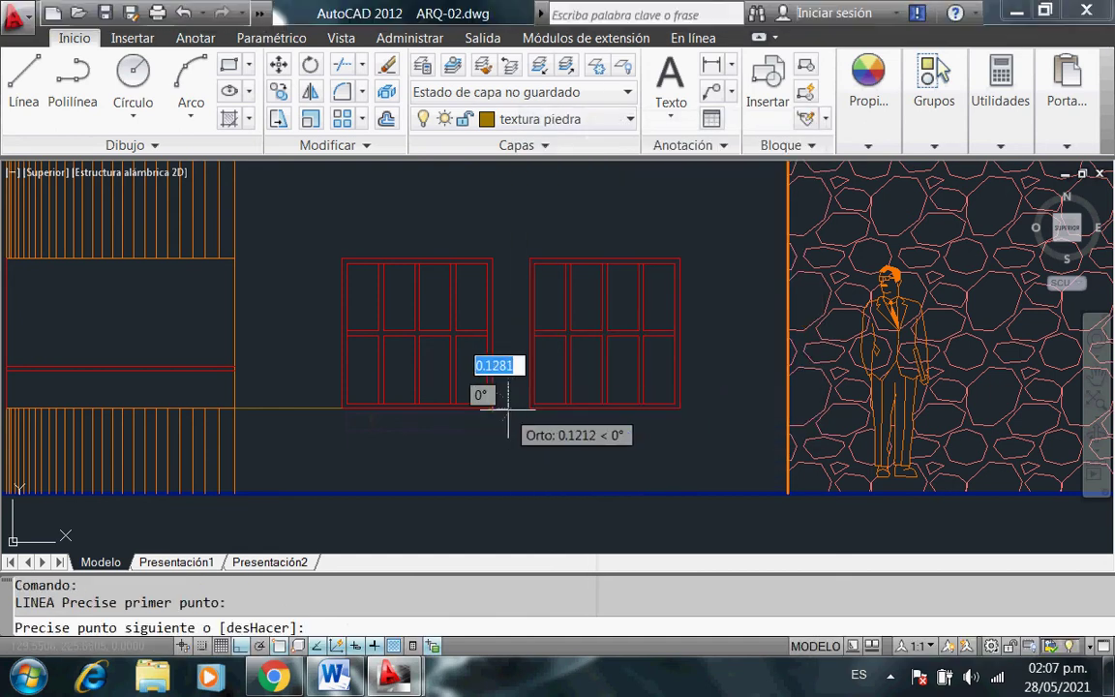
pyautogui.click(529, 407)
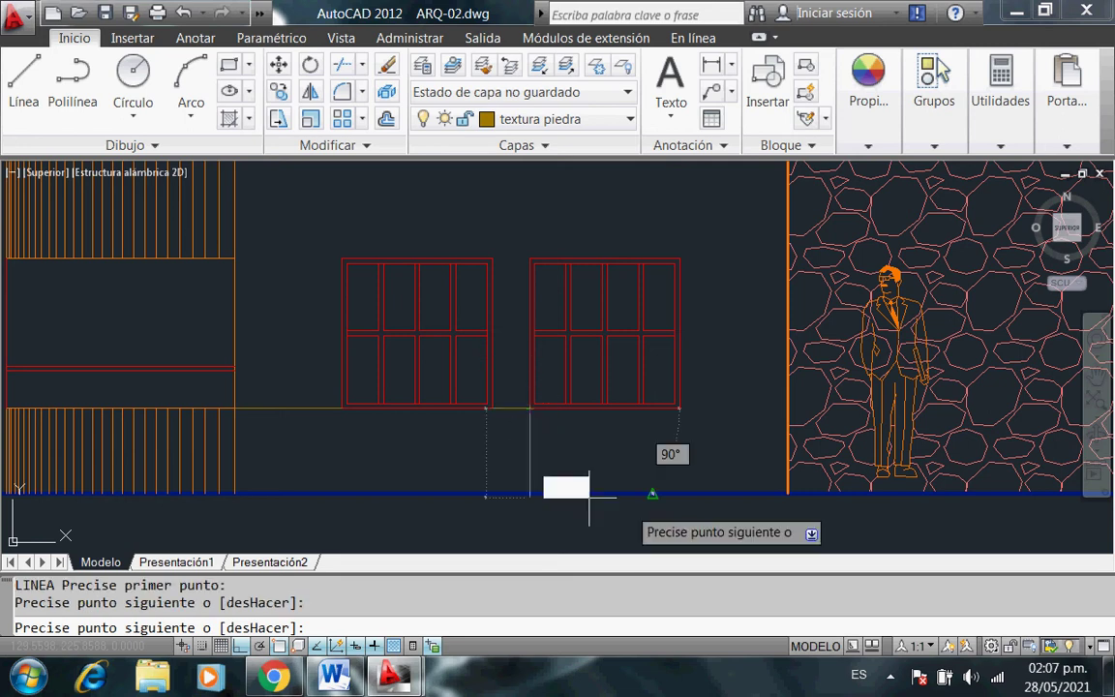
pyautogui.rightClick(647, 443)
pyautogui.click(721, 244)
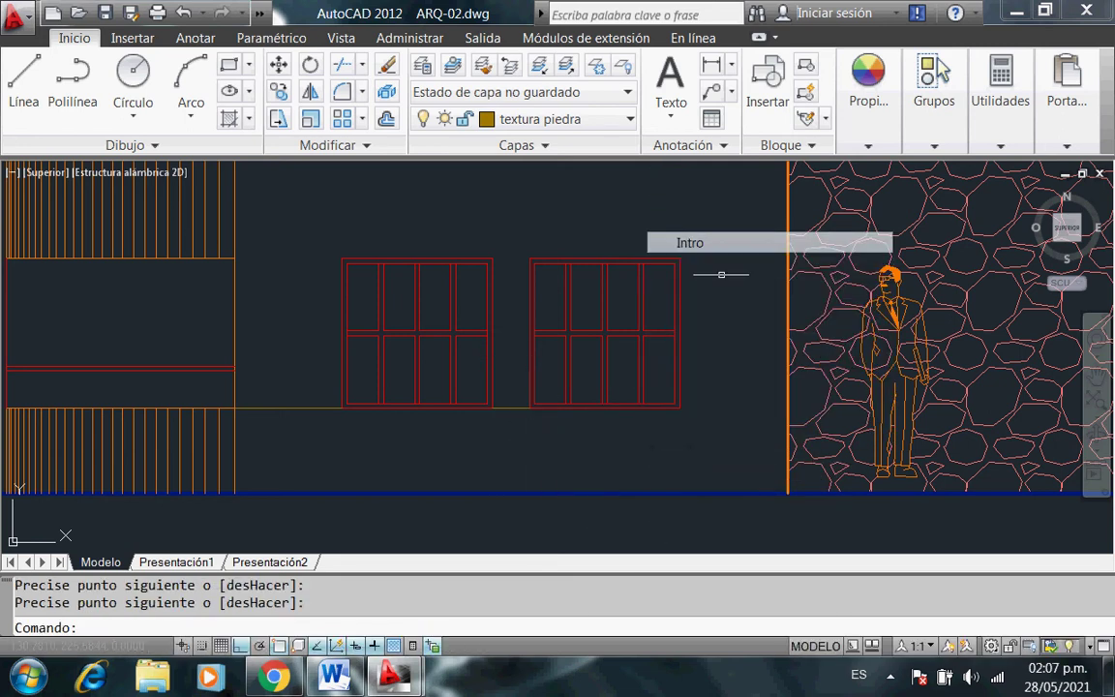
# Draw a line from the second window's bottom-right corner to the stone wall's edge.
pyautogui.click(72, 97)
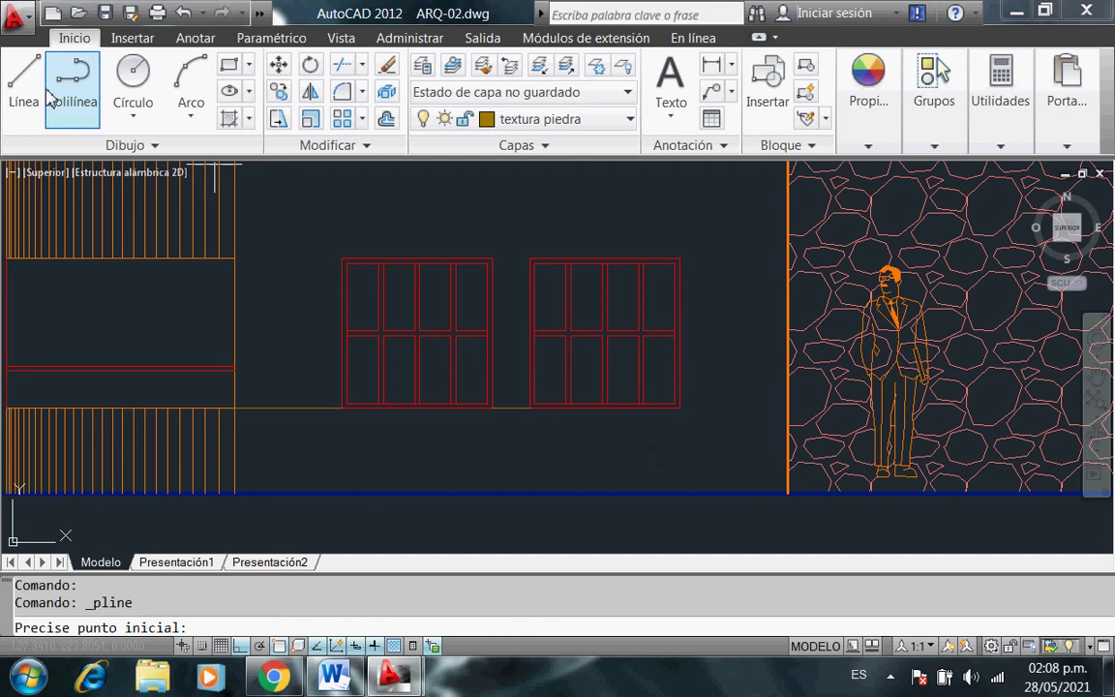
pyautogui.click(24, 92)
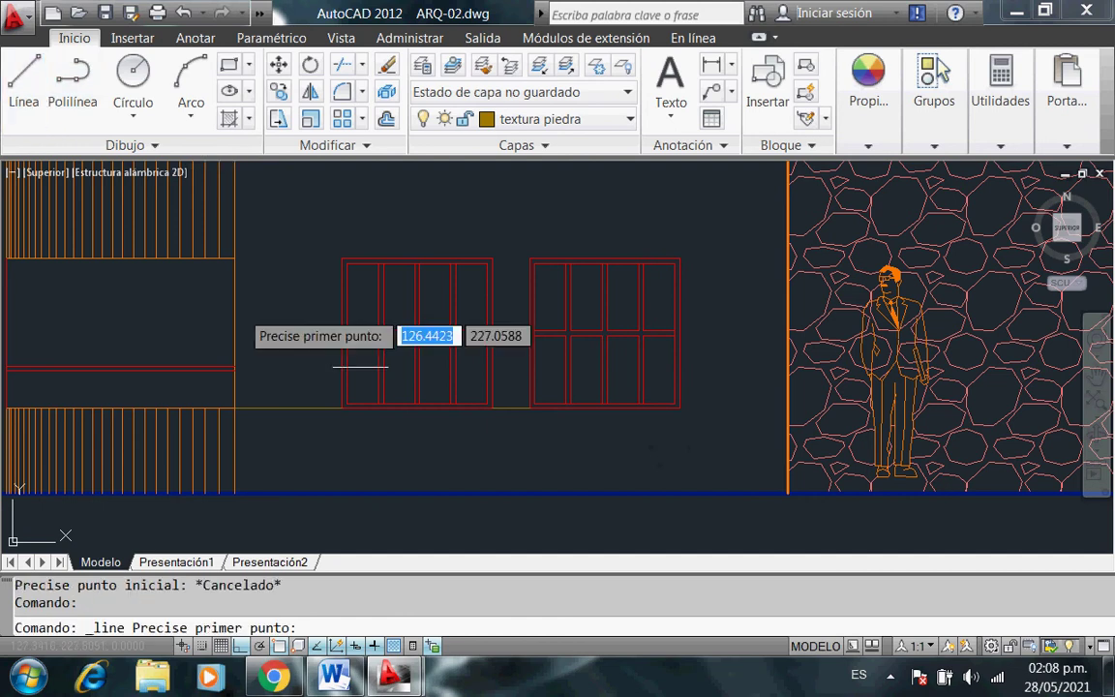
pyautogui.click(679, 407)
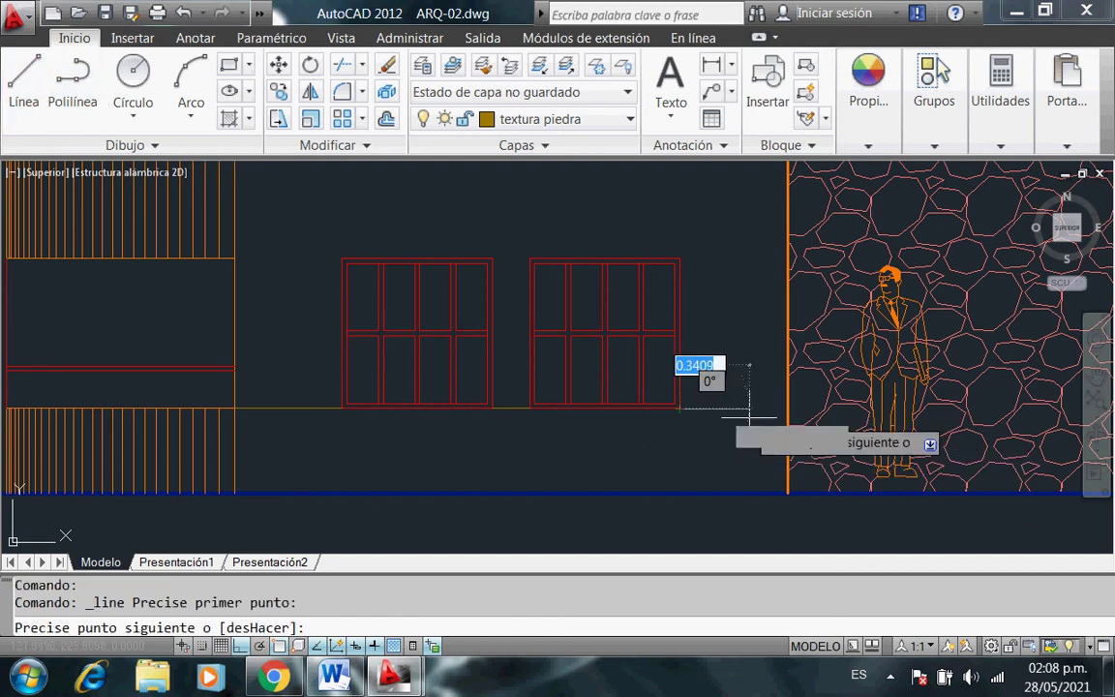
pyautogui.click(804, 407)
pyautogui.rightClick(807, 400)
pyautogui.click(824, 412)
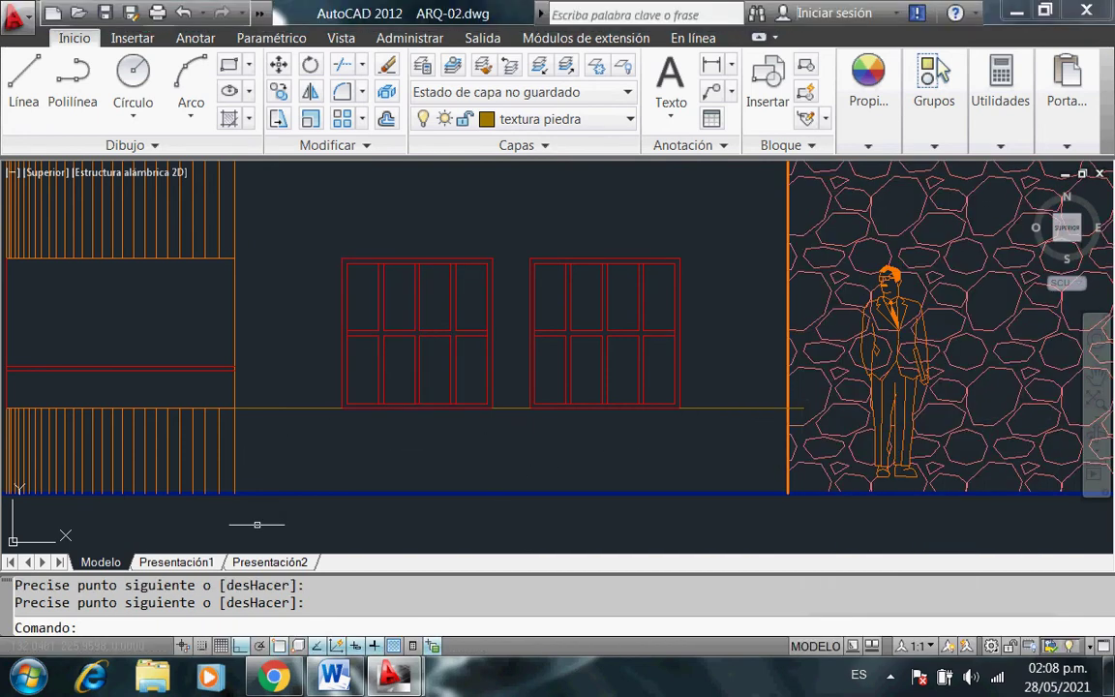
pyautogui.scroll(3, 256, 524)
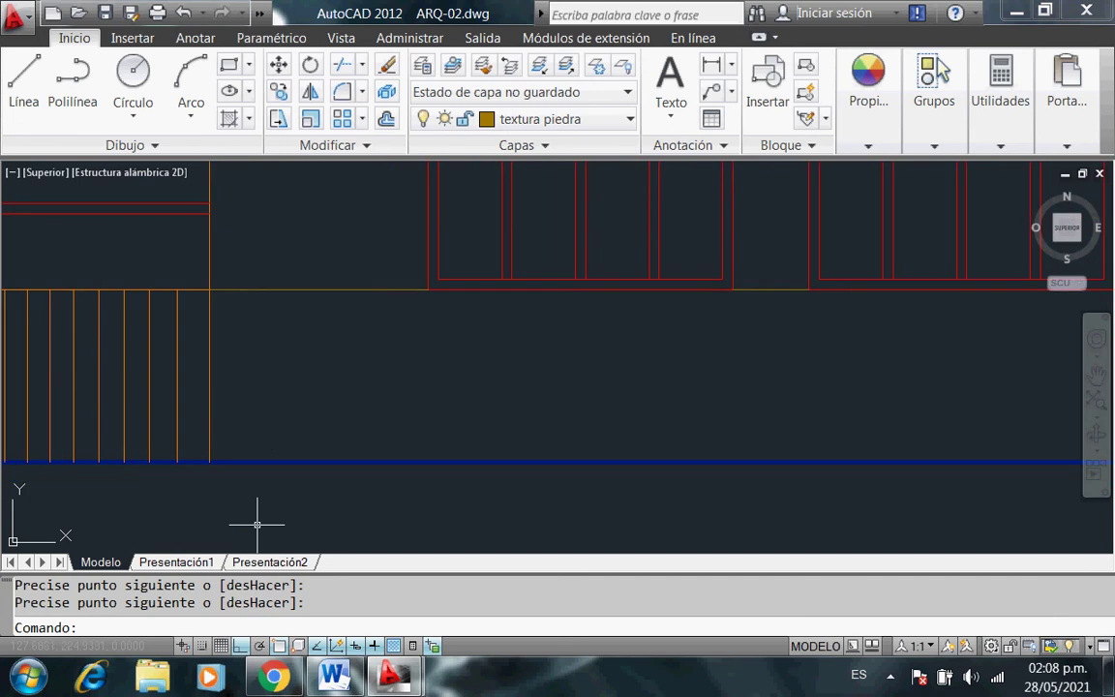
# Toggle ORTHO, cancel the started polyline, and turn OSNAP off in the status bar.
pyautogui.click(73, 89)
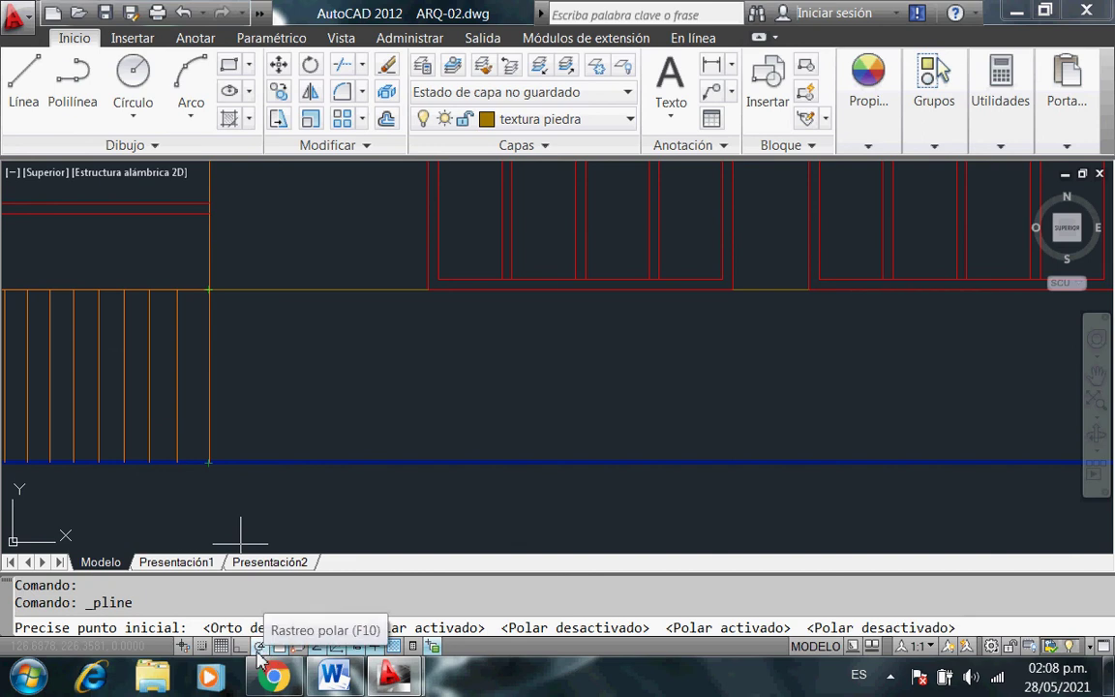
pyautogui.click(241, 647)
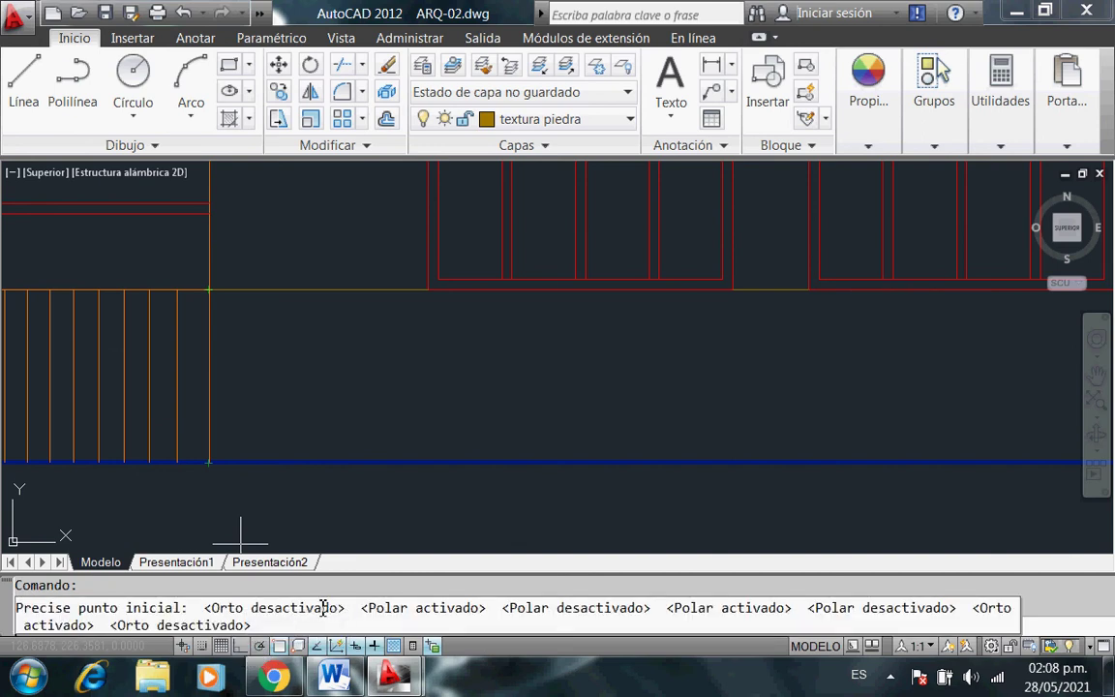
pyautogui.click(73, 77)
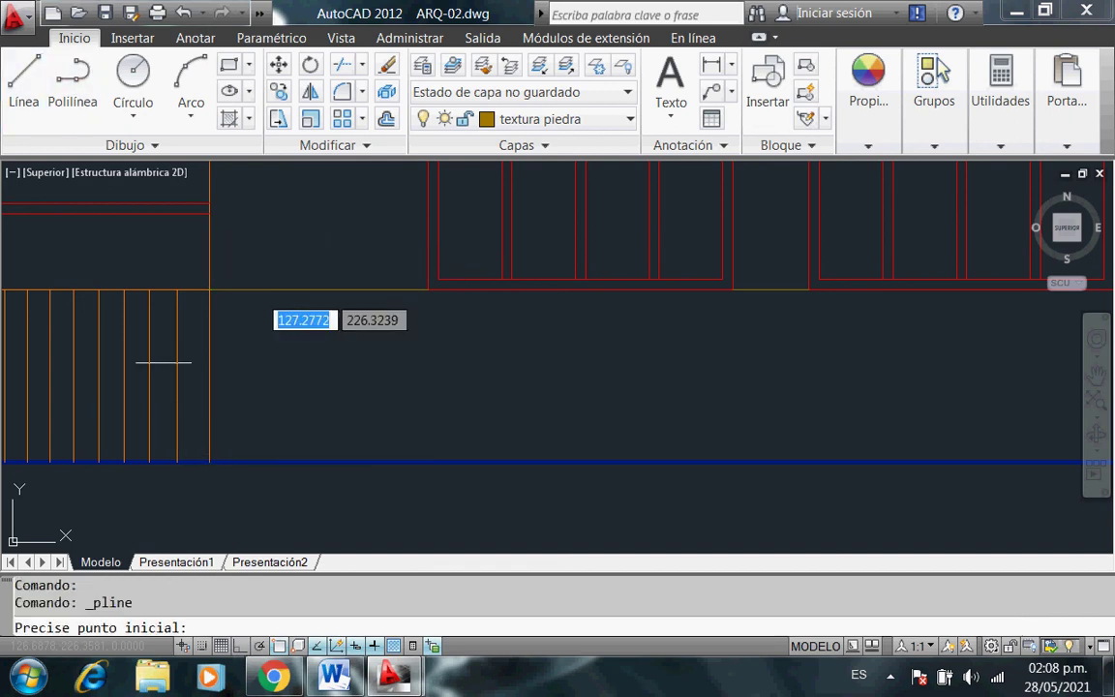
pyautogui.click(209, 462)
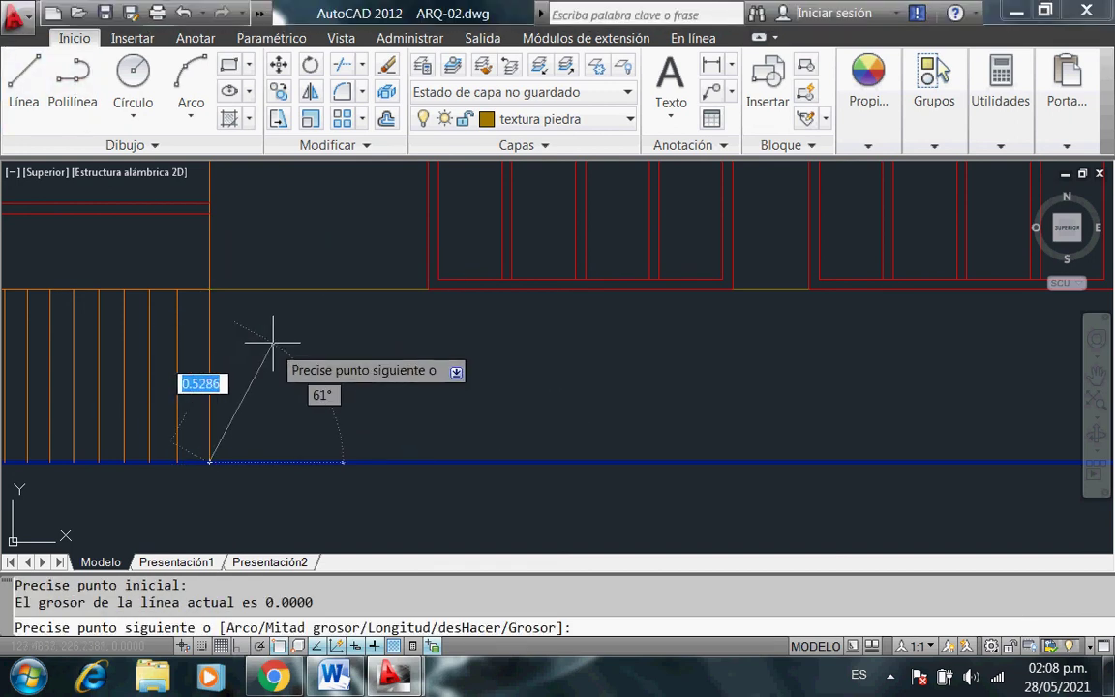
pyautogui.press('Escape')
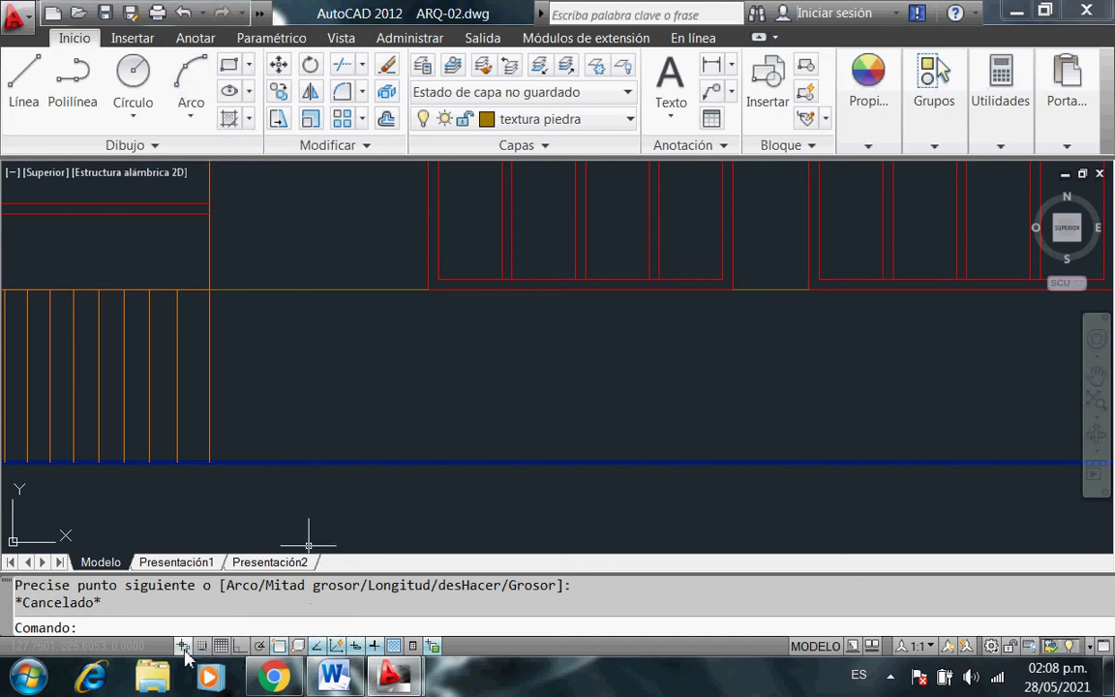
pyautogui.click(279, 646)
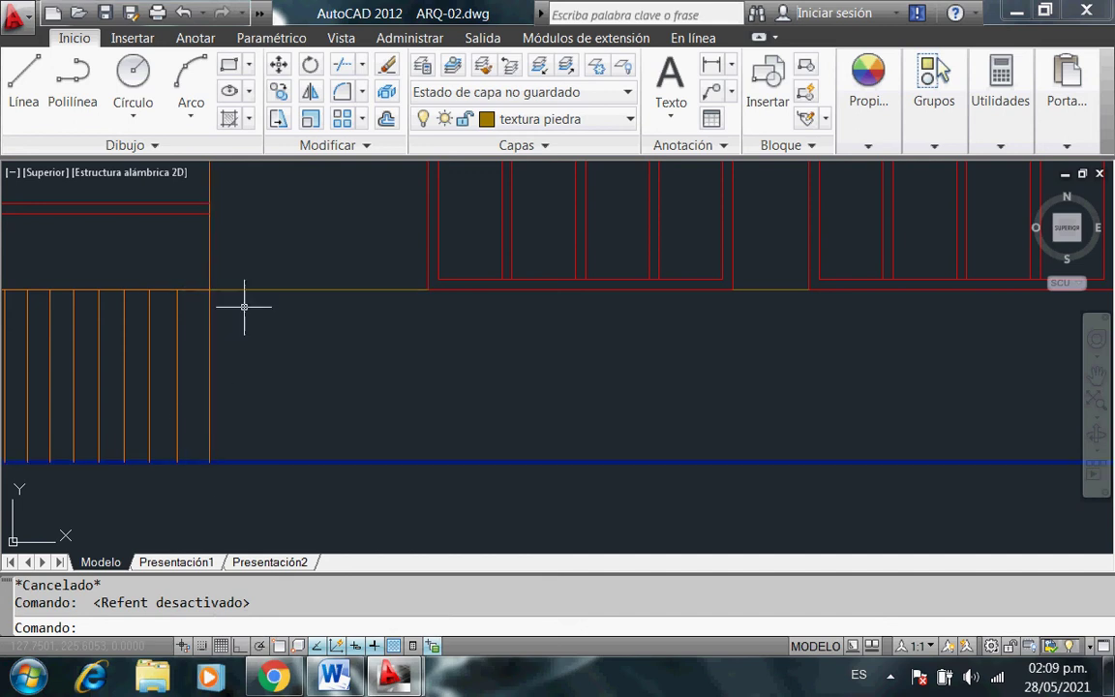
# Draw an irregular stone polyline outline beside the base of the left wall.
pyautogui.click(71, 94)
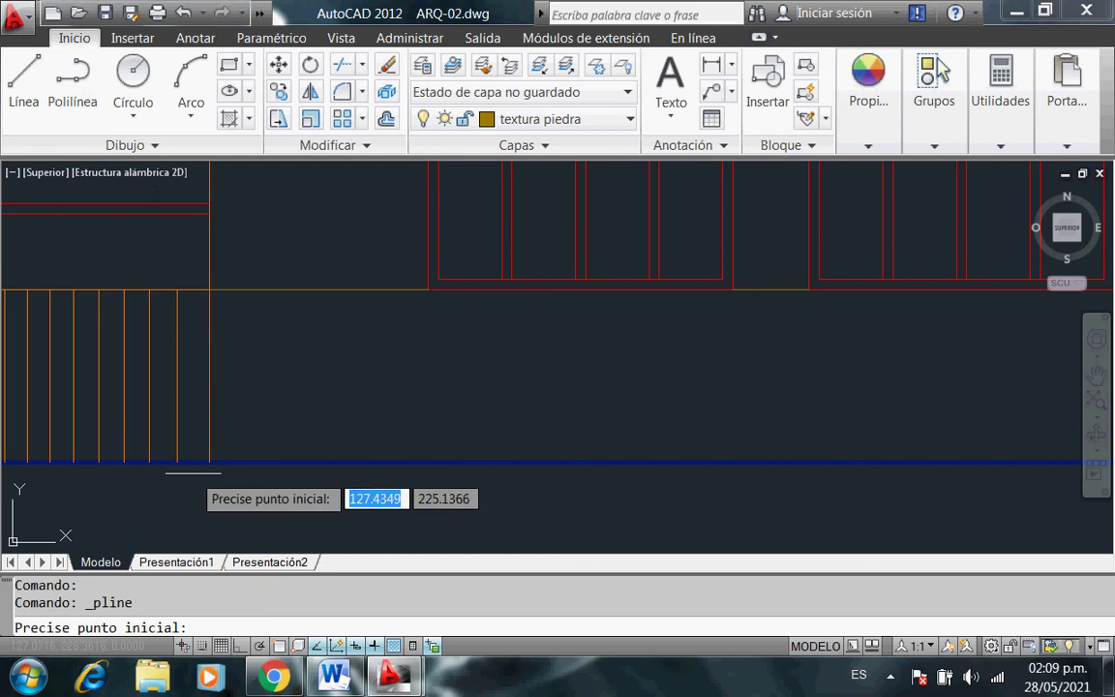
pyautogui.click(221, 468)
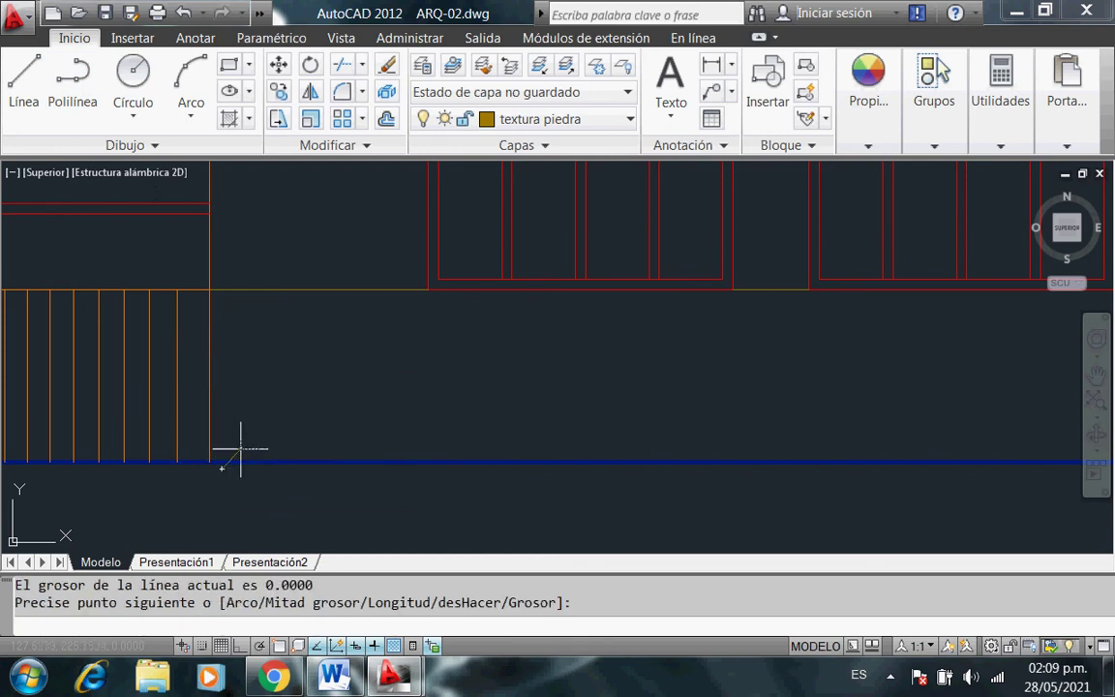
pyautogui.click(222, 443)
pyautogui.click(210, 430)
pyautogui.click(205, 426)
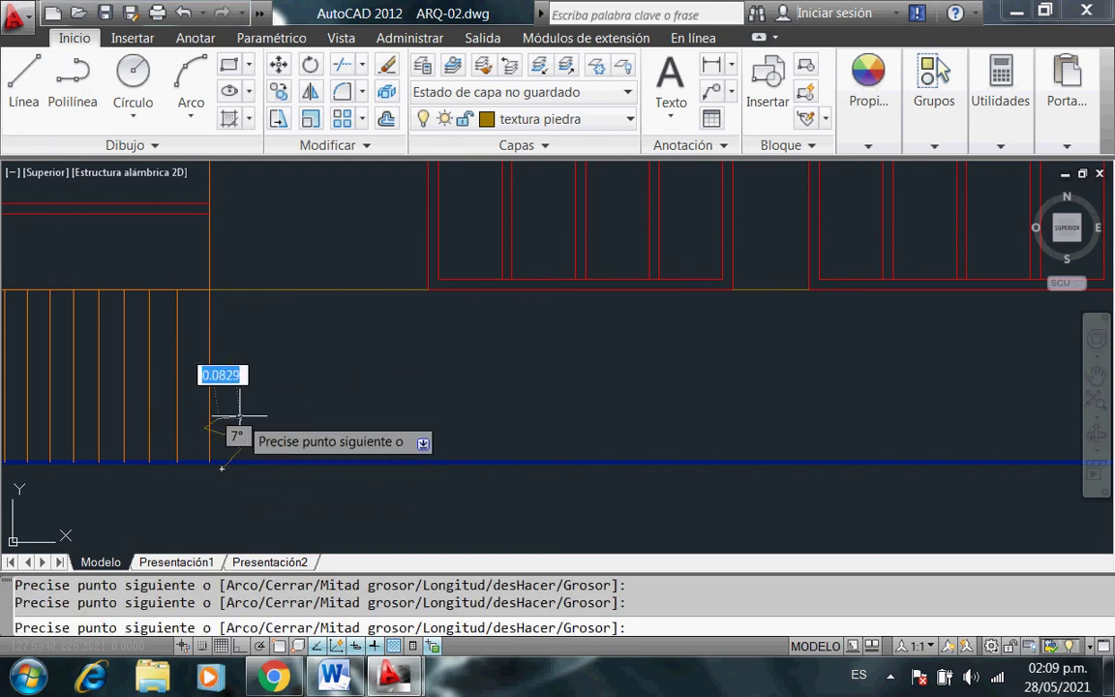
pyautogui.click(260, 430)
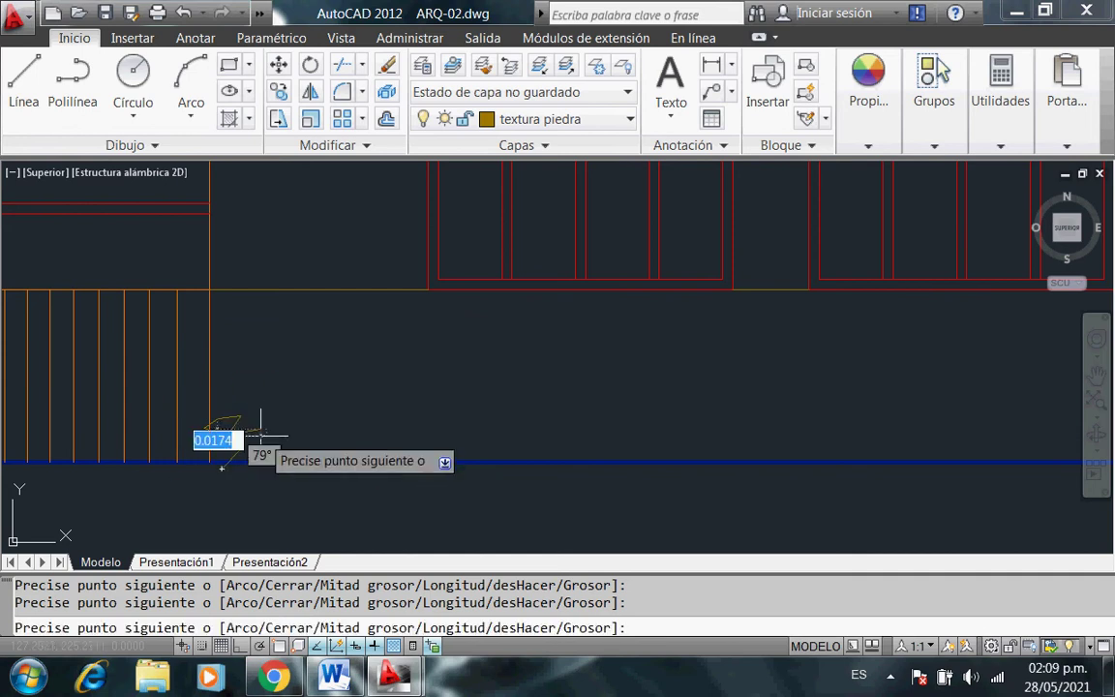
pyautogui.click(256, 443)
pyautogui.press('Return')
# Extend the stone outline upward along the left wall.
pyautogui.click(262, 447)
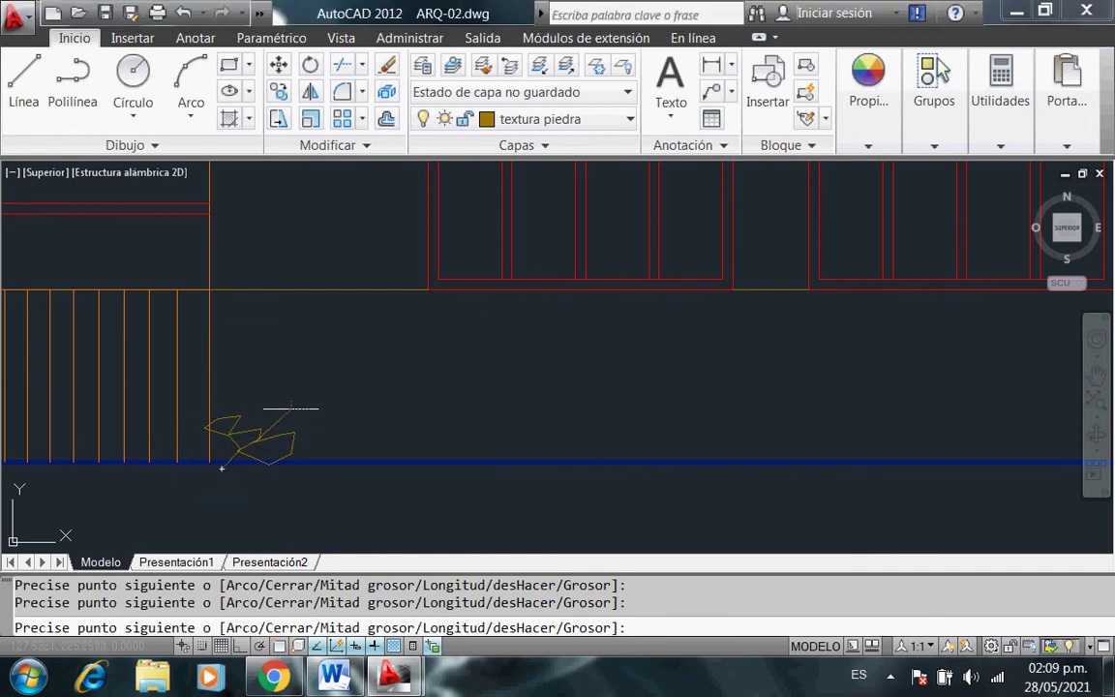
pyautogui.click(250, 440)
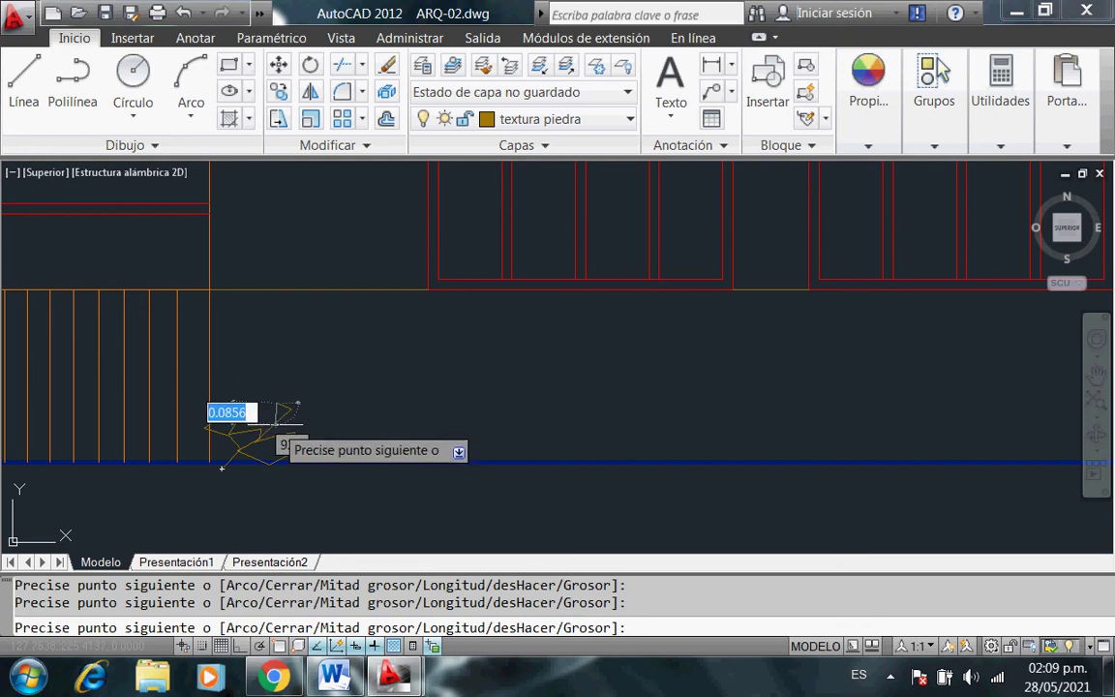
pyautogui.click(267, 392)
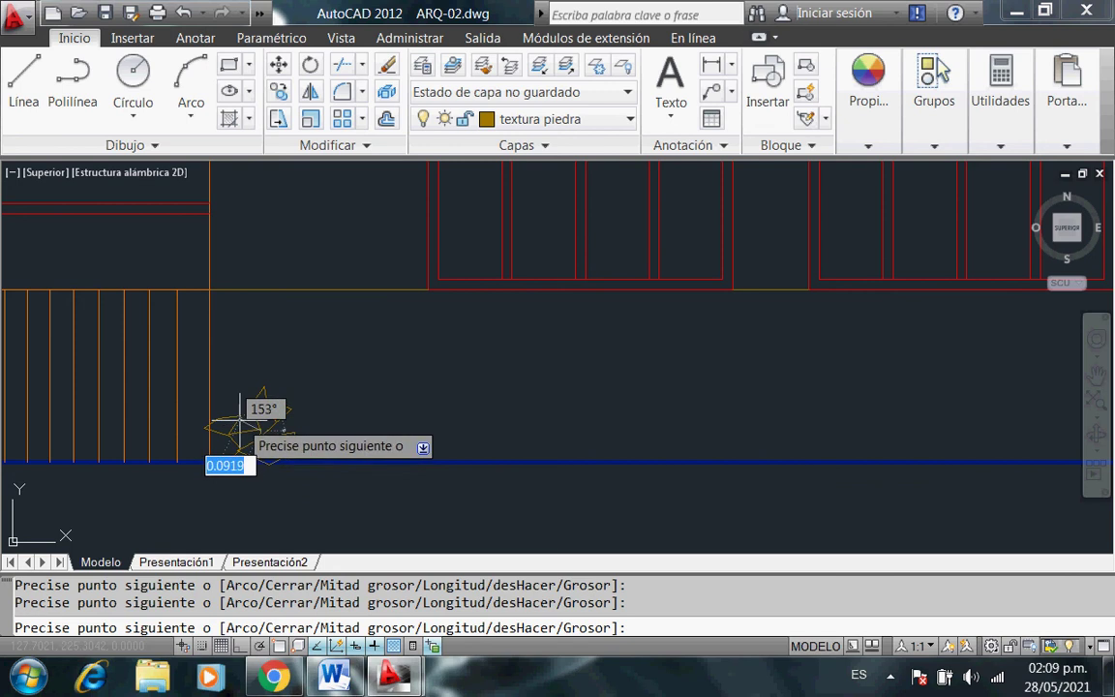
pyautogui.click(235, 389)
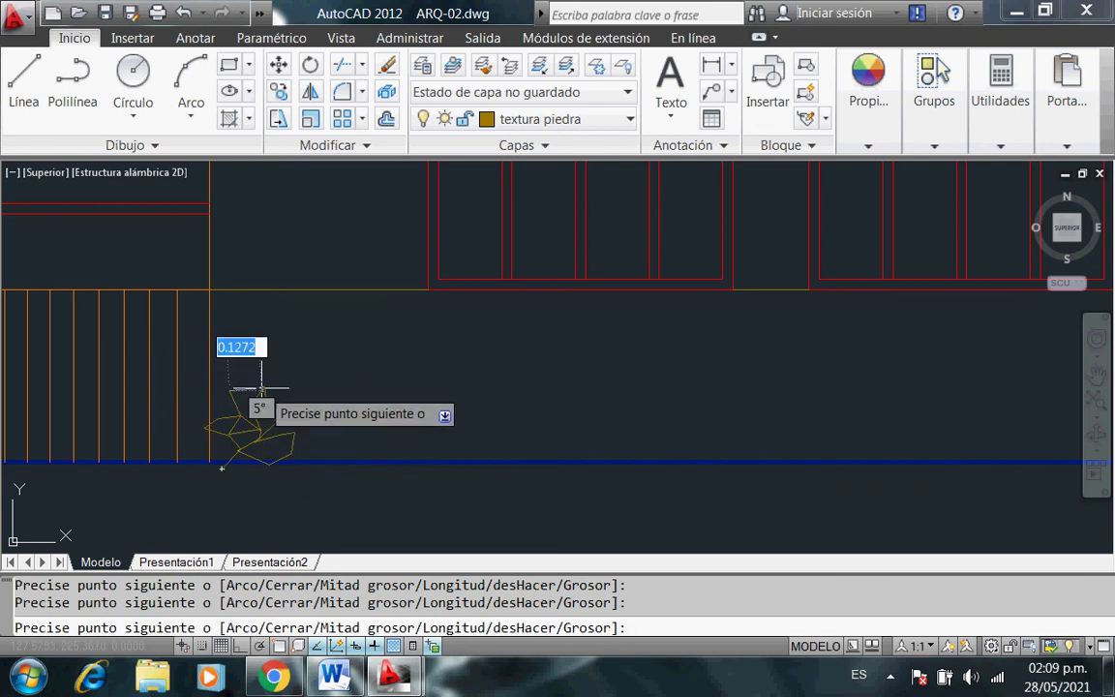
pyautogui.click(288, 409)
pyautogui.click(218, 363)
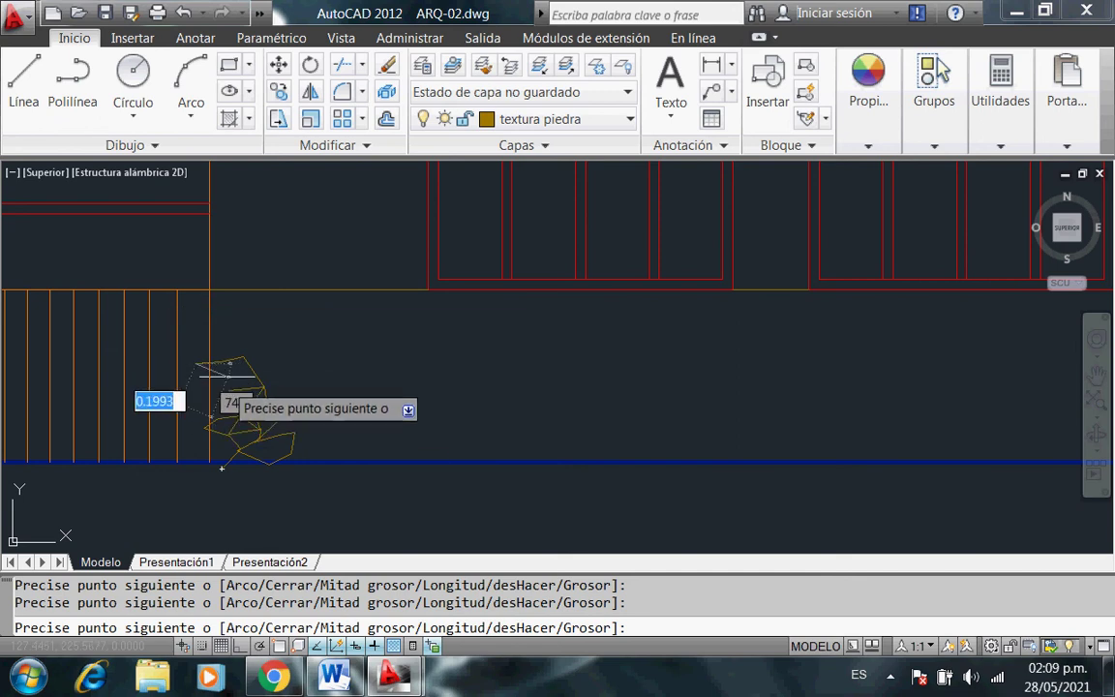
pyautogui.rightClick(224, 332)
pyautogui.click(244, 343)
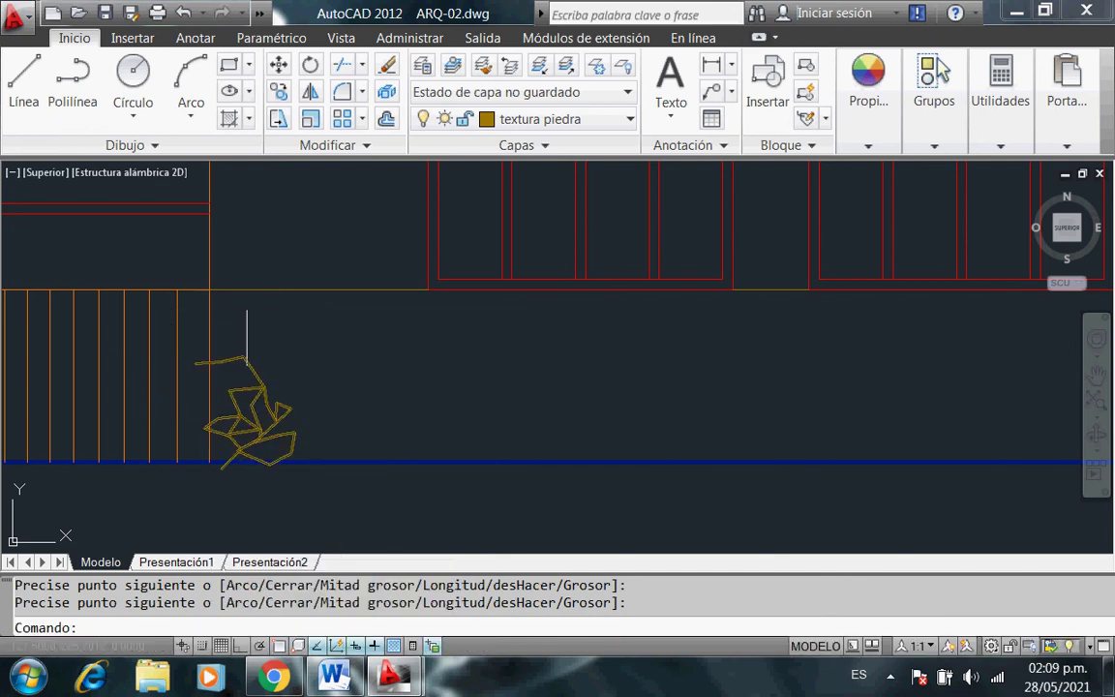
# Add a short two-point polyline segment between the stones.
pyautogui.click(72, 77)
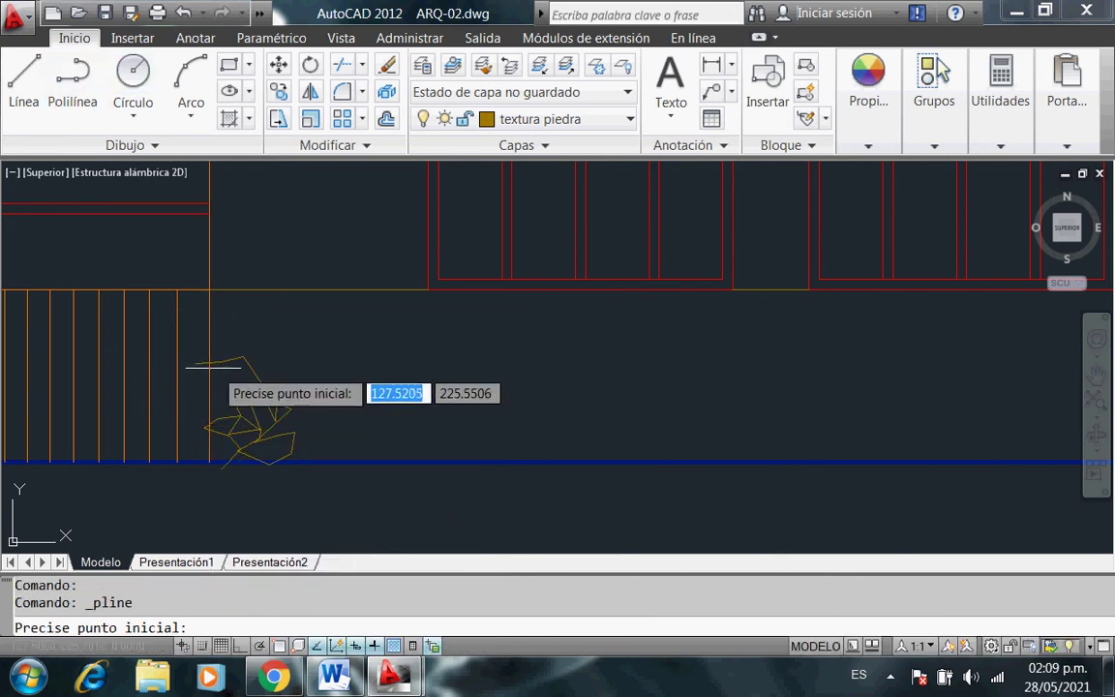
pyautogui.click(212, 363)
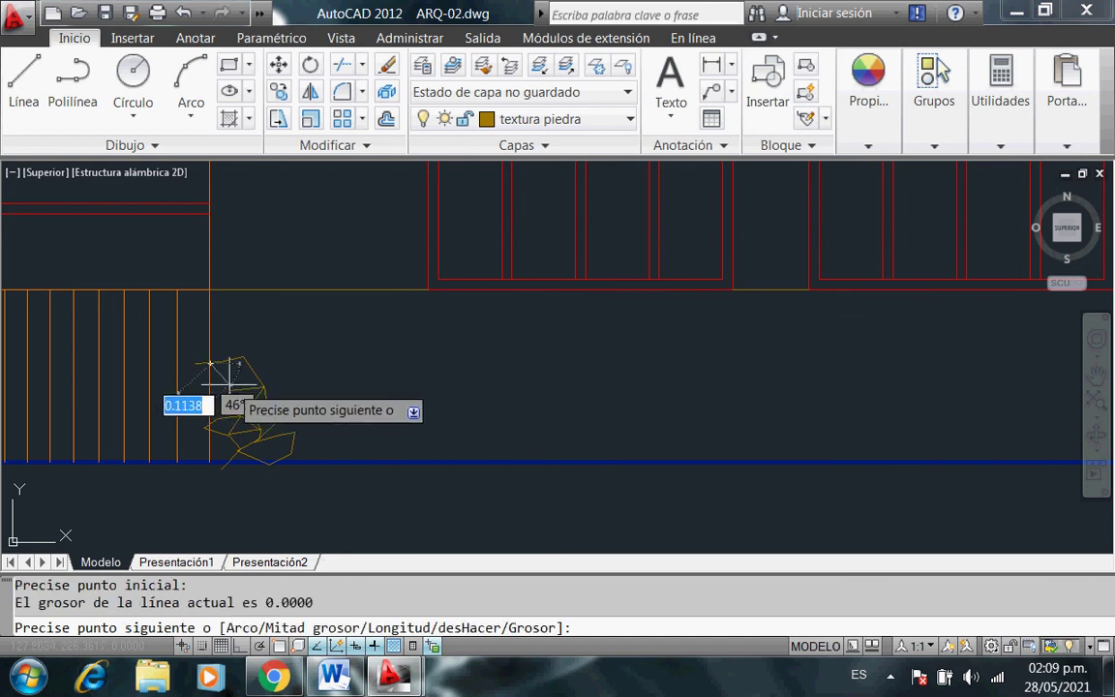
pyautogui.click(234, 389)
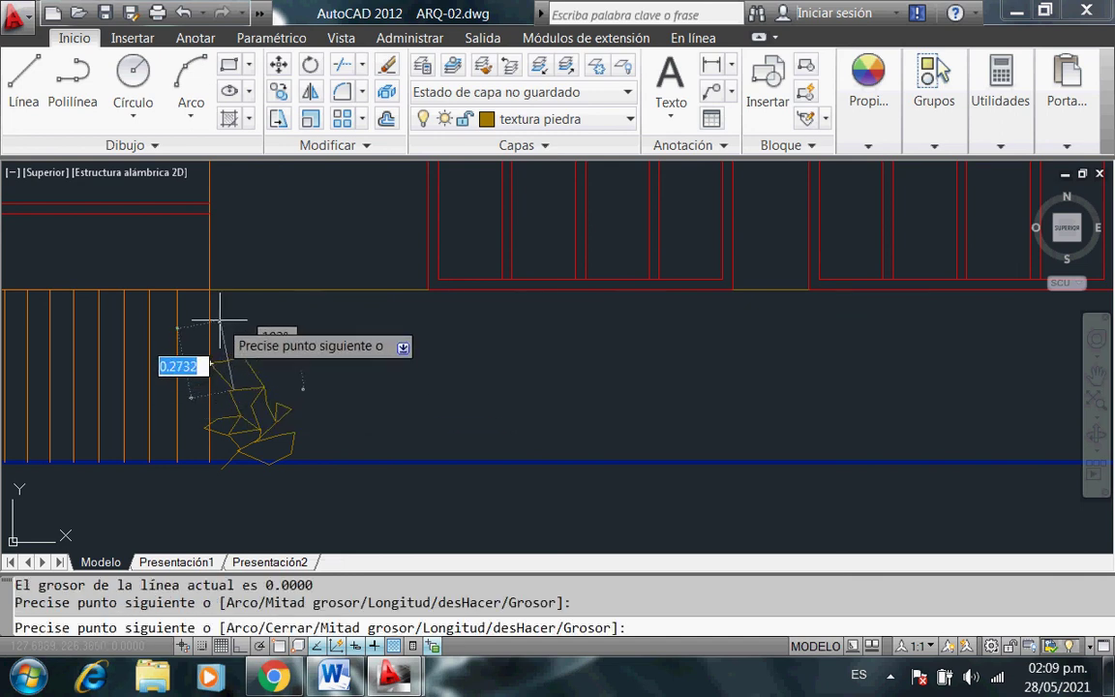
pyautogui.rightClick(241, 361)
pyautogui.click(293, 46)
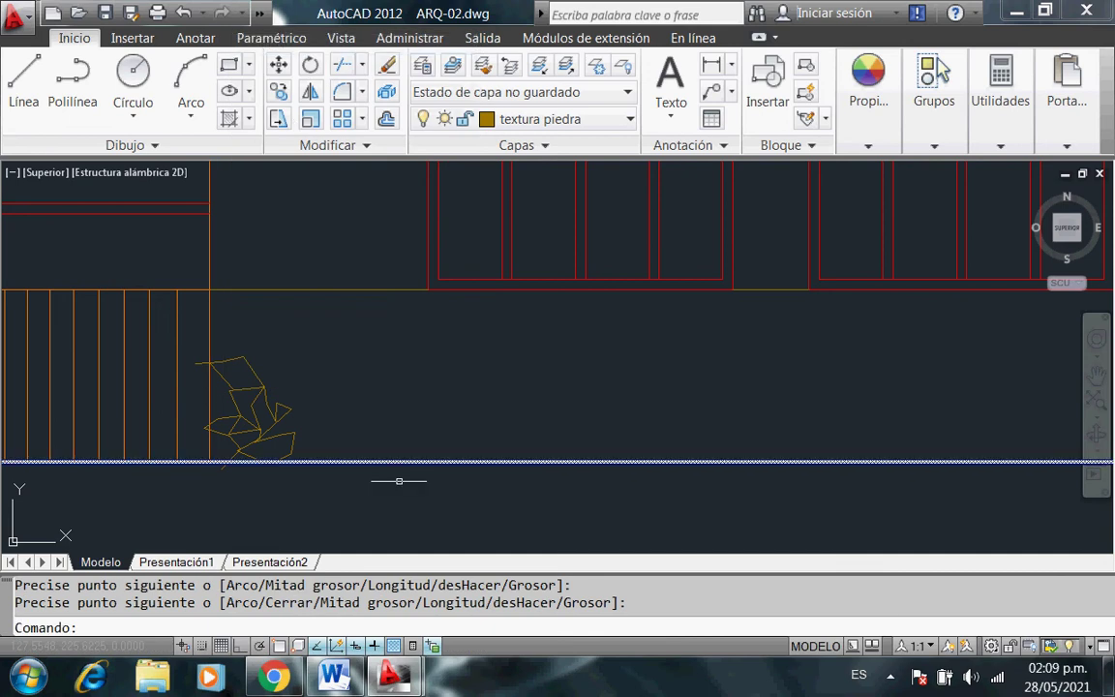
# Outline a second group of stones to the right, running down toward the base line.
pyautogui.click(86, 107)
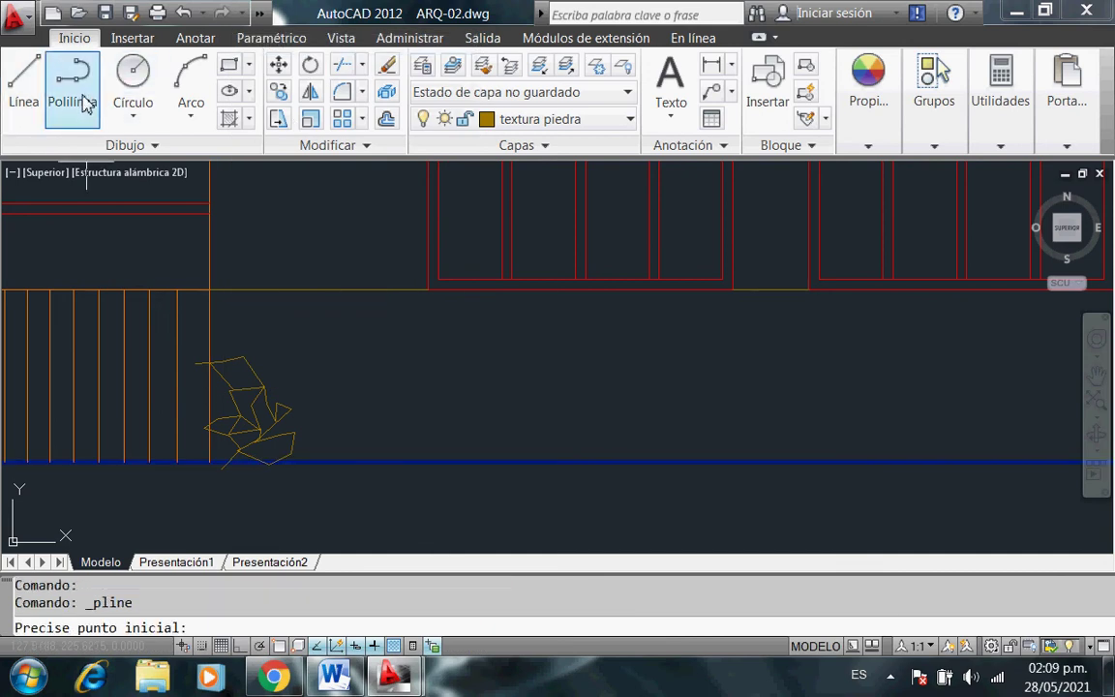
pyautogui.click(286, 406)
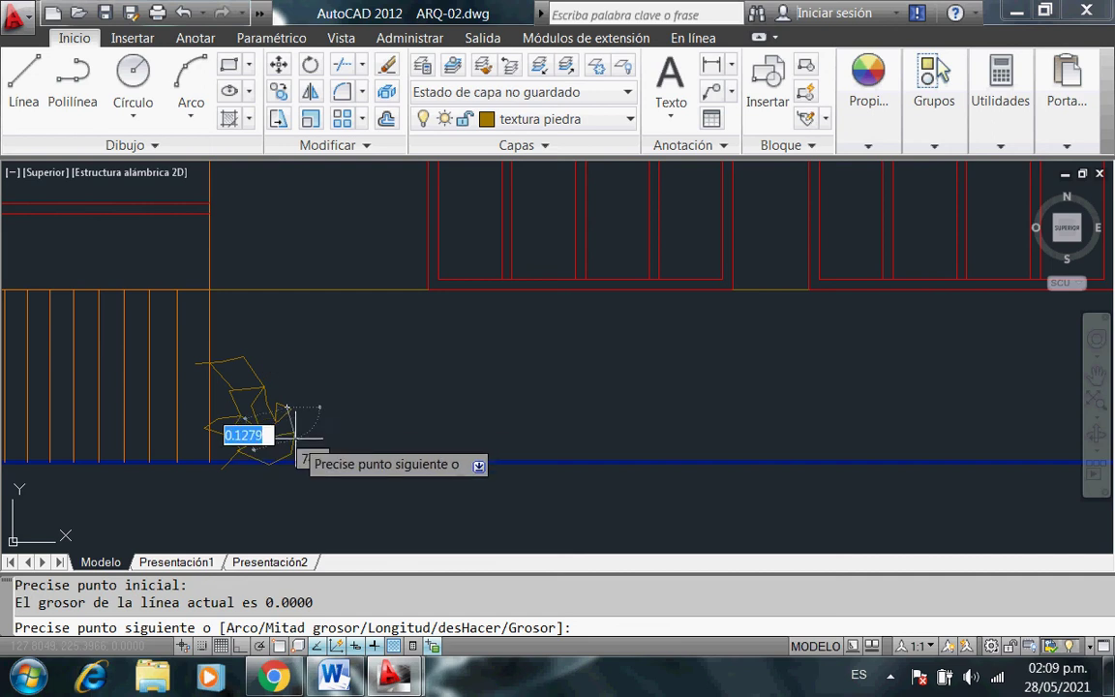
pyautogui.doubleClick(286, 409)
pyautogui.click(322, 416)
pyautogui.click(312, 386)
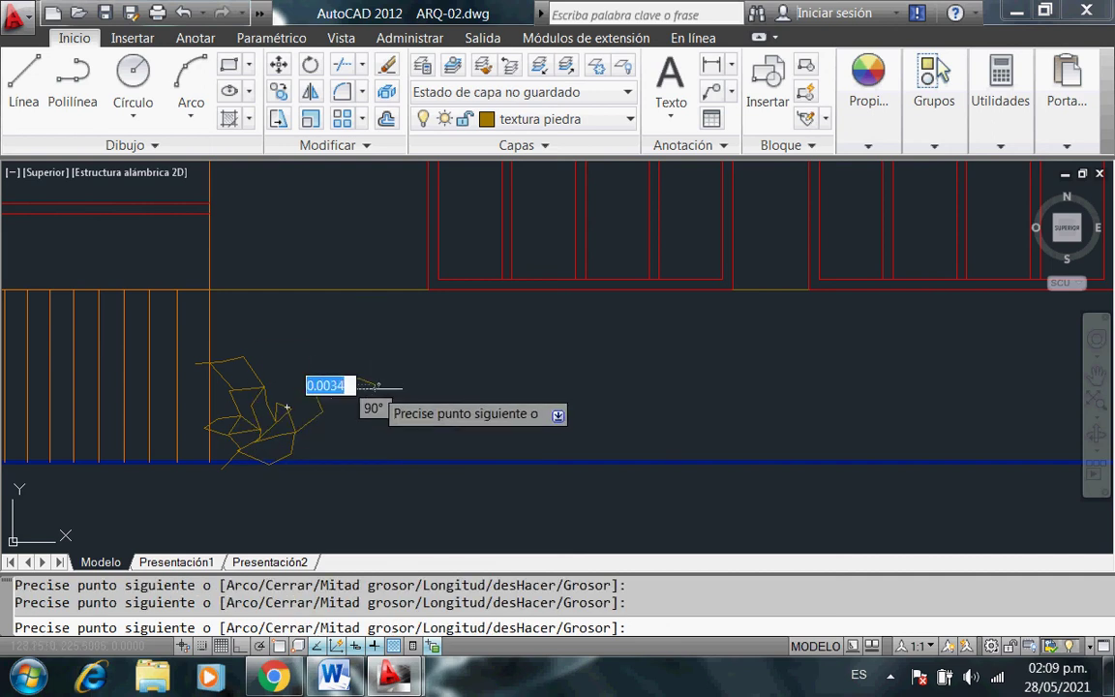
pyautogui.click(375, 389)
pyautogui.click(359, 404)
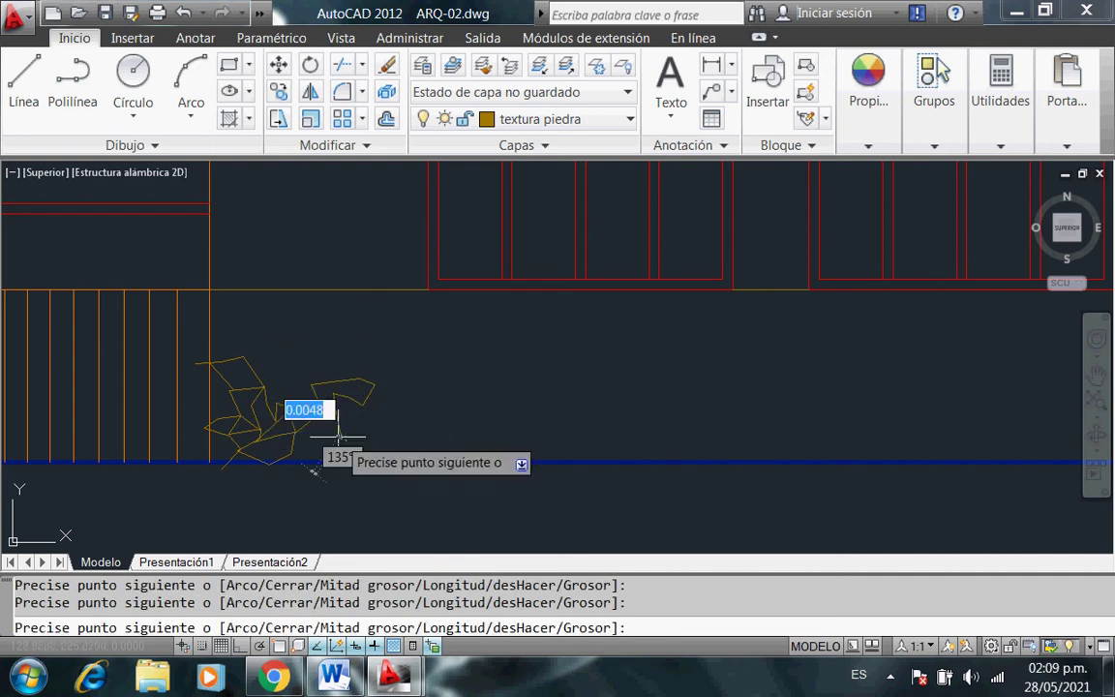
pyautogui.click(341, 437)
pyautogui.click(323, 416)
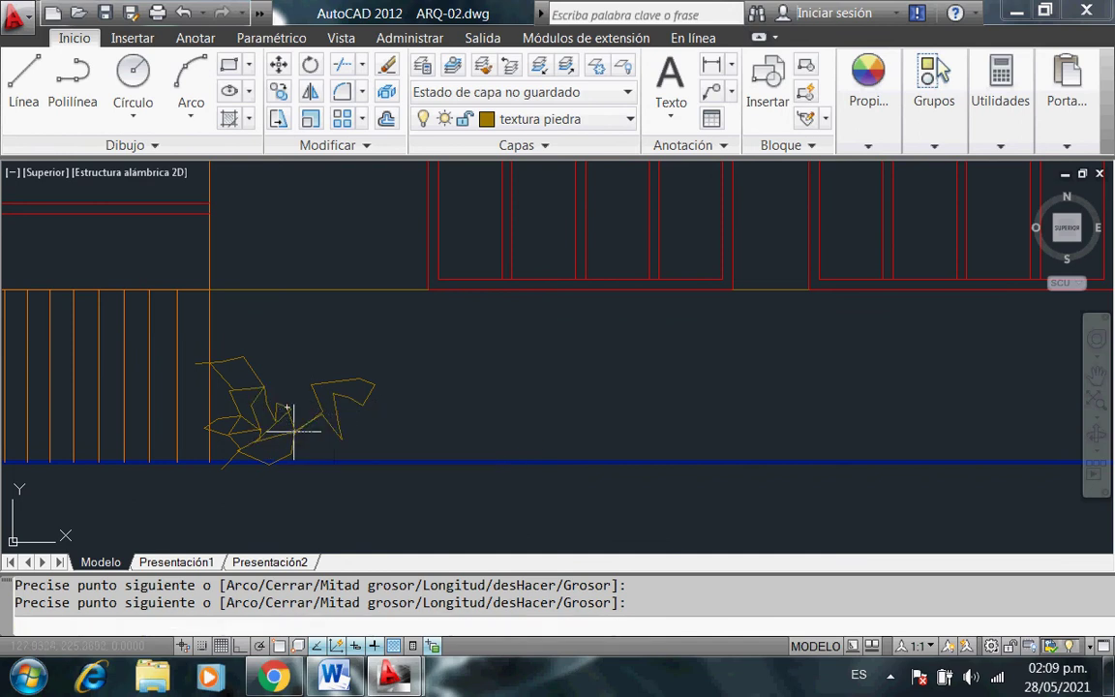
pyautogui.click(296, 445)
pyautogui.click(329, 433)
pyautogui.click(328, 475)
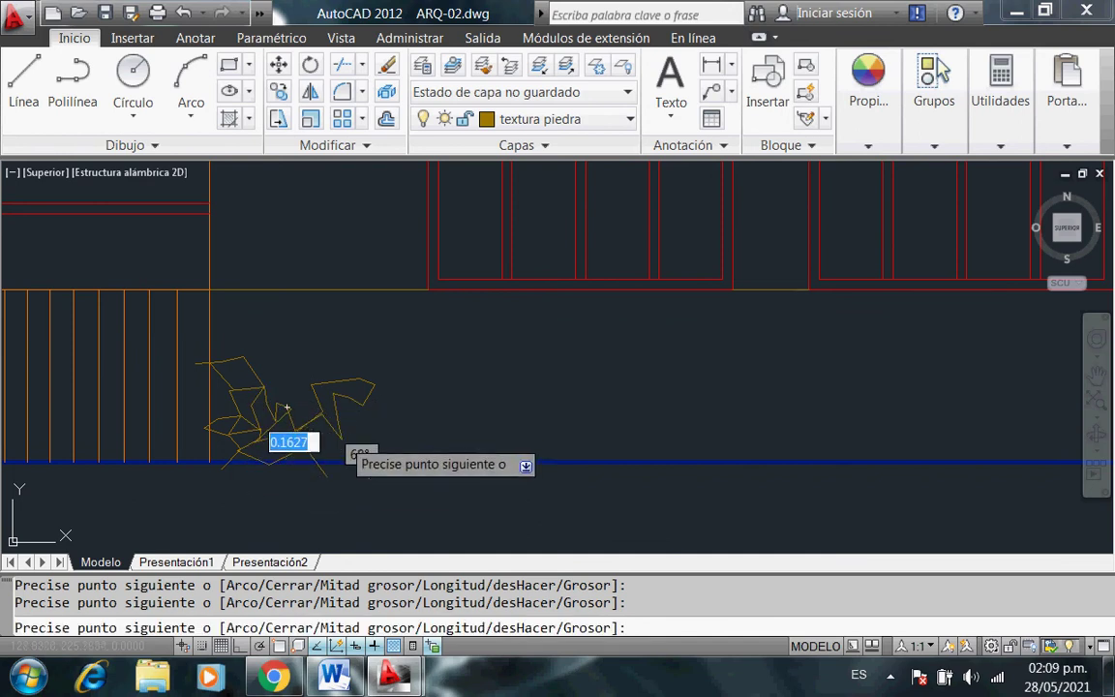
# Continue that polyline through the lower and upper stones of the cluster.
pyautogui.click(374, 452)
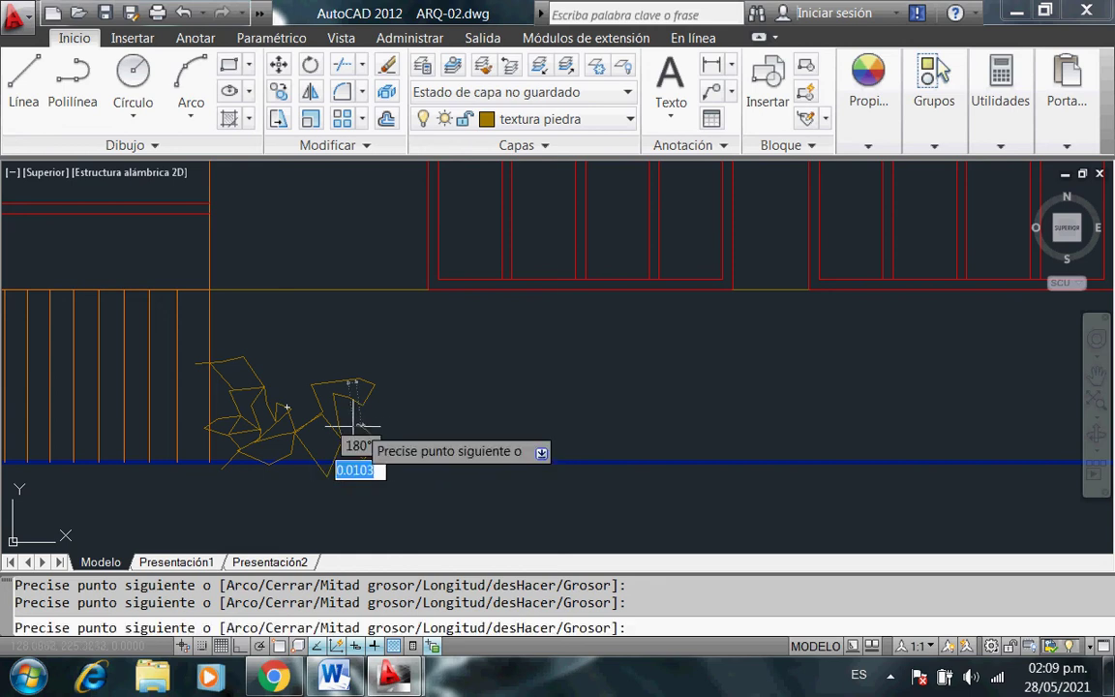
pyautogui.click(393, 413)
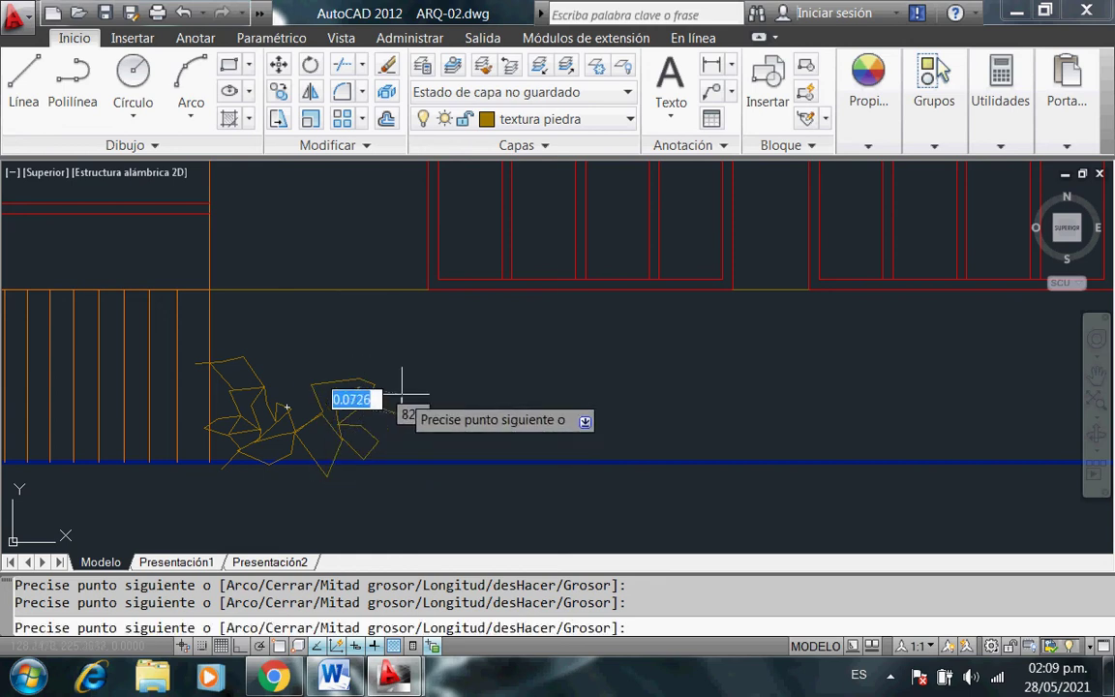
pyautogui.click(400, 394)
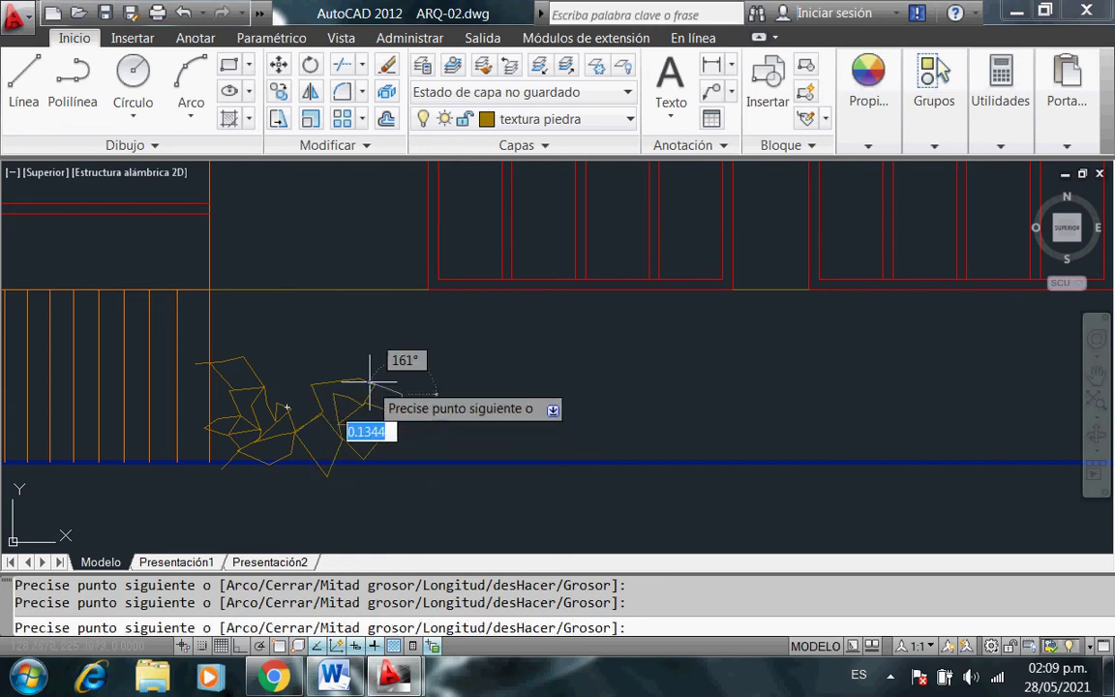
pyautogui.click(365, 329)
pyautogui.click(329, 331)
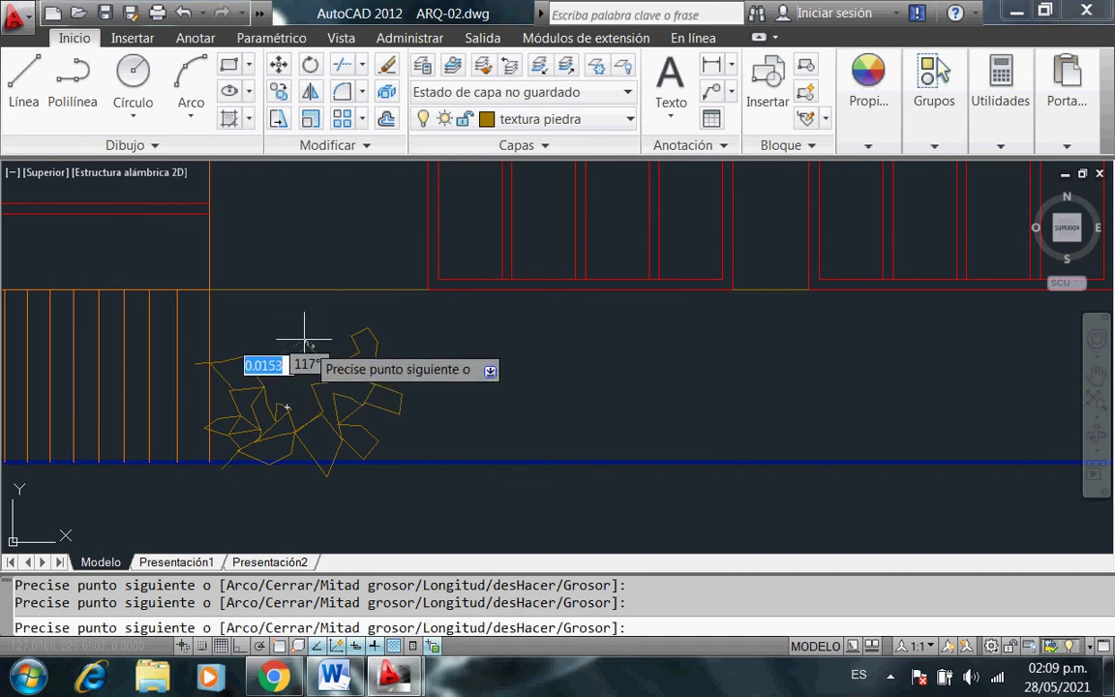
pyautogui.click(308, 387)
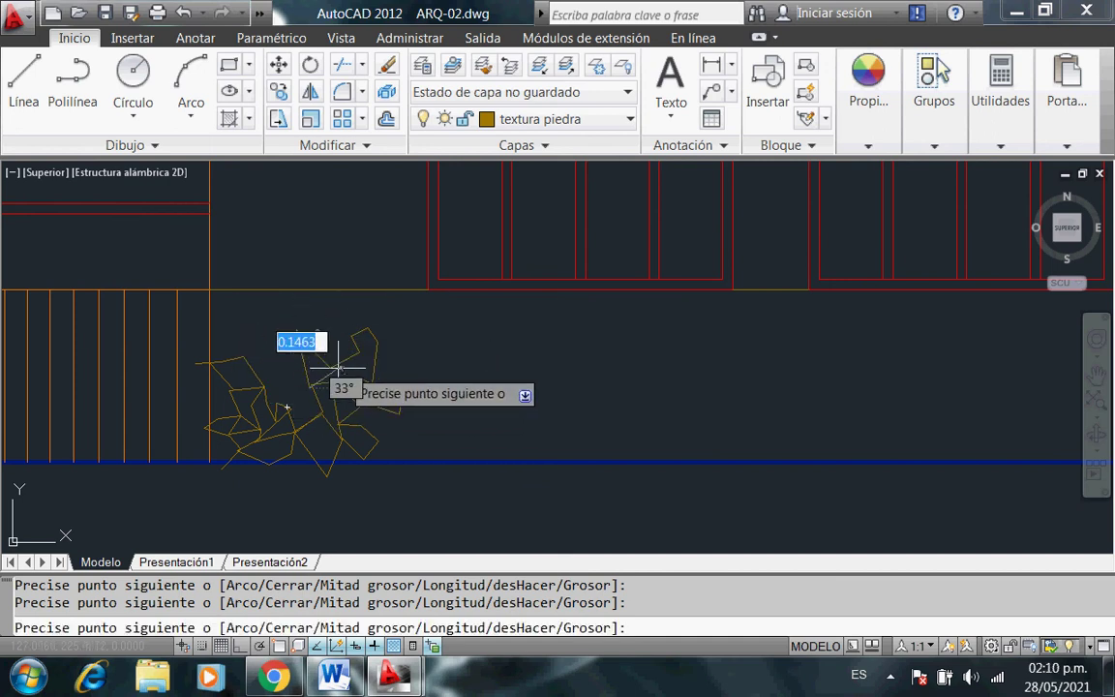
pyautogui.click(326, 369)
pyautogui.click(349, 339)
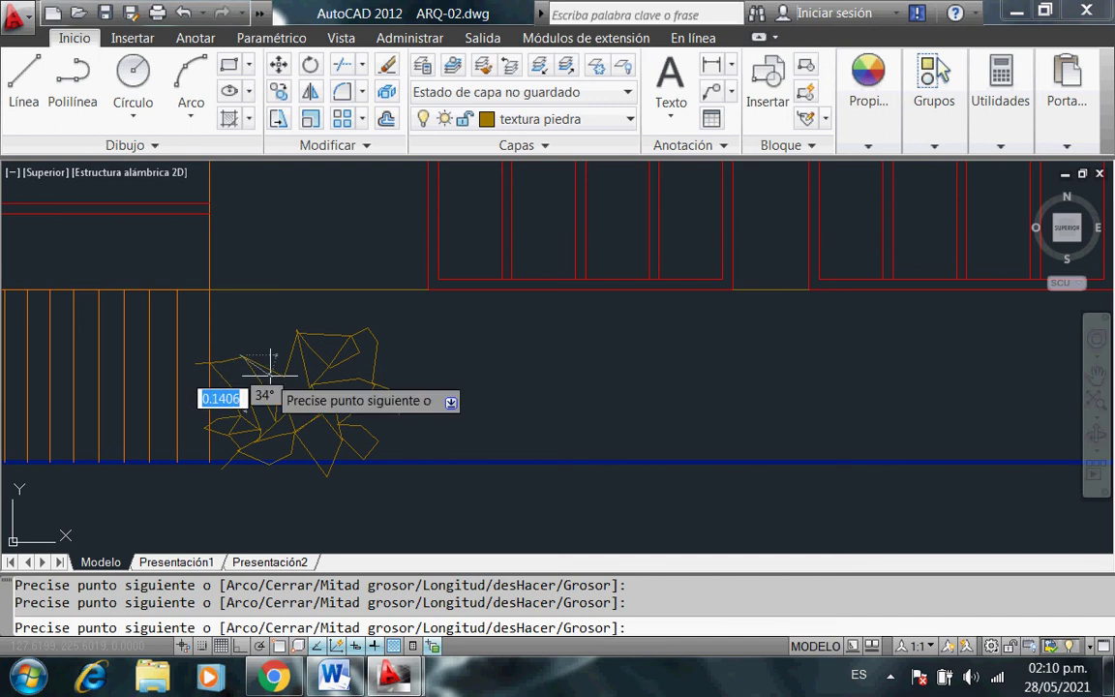
pyautogui.click(283, 392)
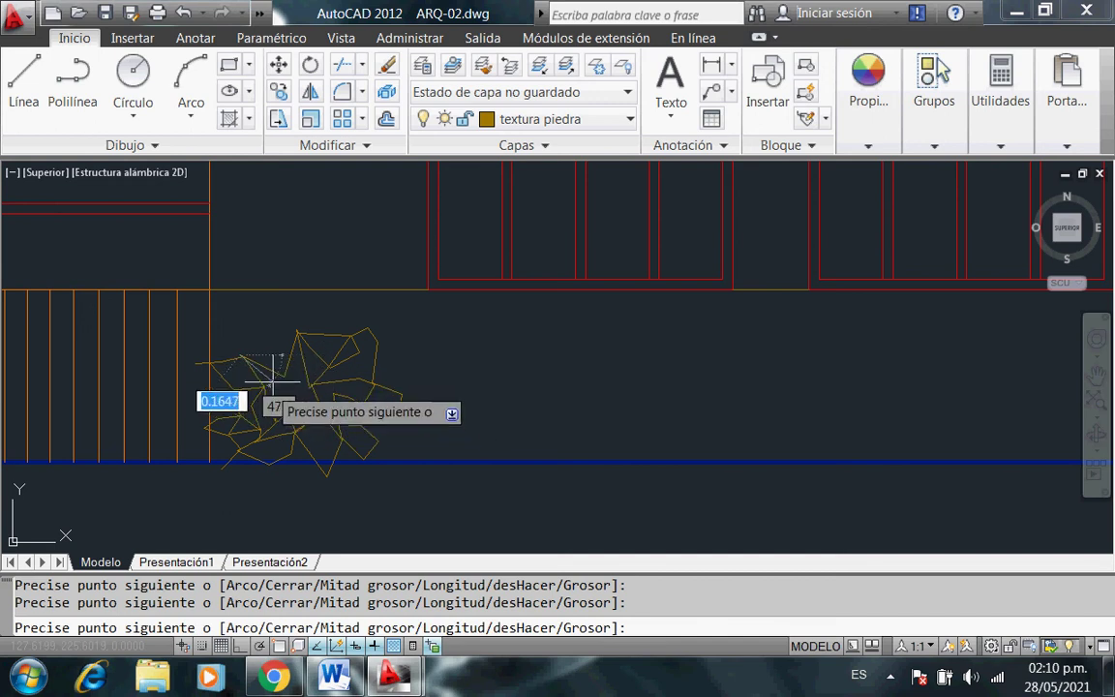
pyautogui.click(242, 354)
pyautogui.click(271, 356)
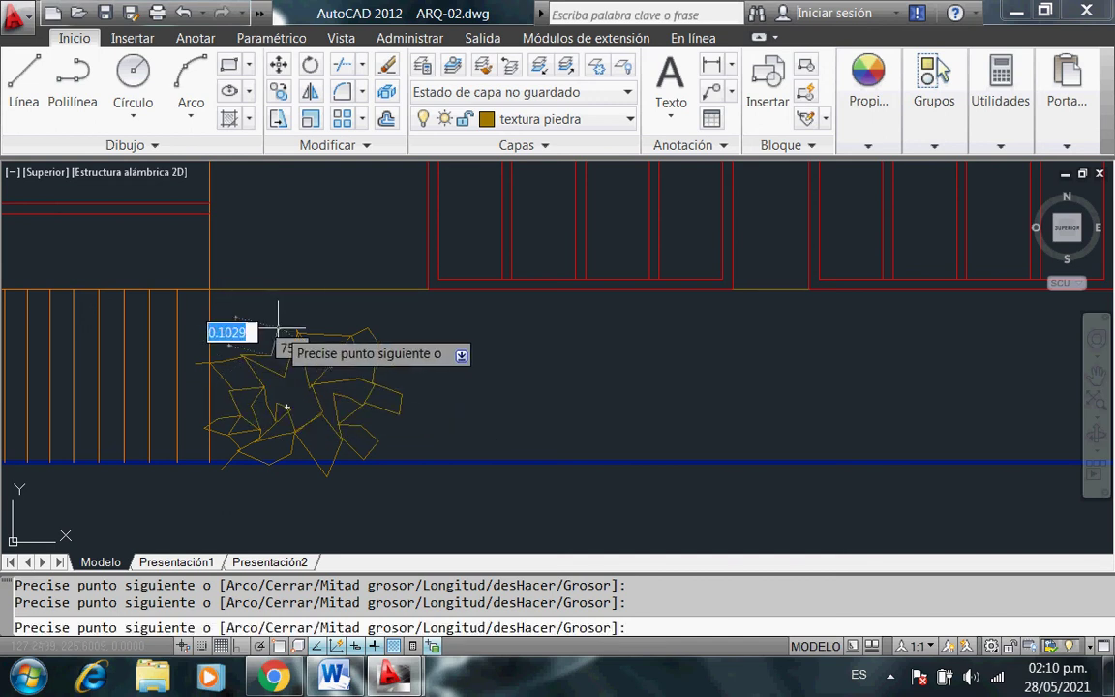
pyautogui.rightClick(301, 331)
pyautogui.click(371, 346)
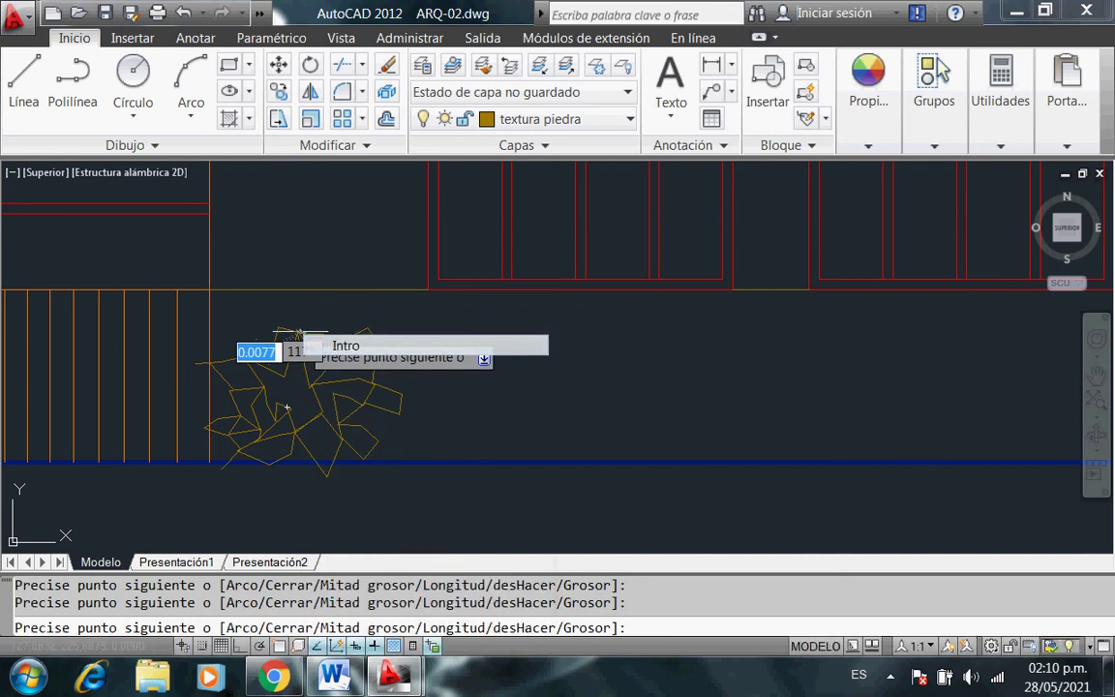
# Draw a short three-point stone outline inside the cluster.
pyautogui.click(74, 96)
pyautogui.click(283, 376)
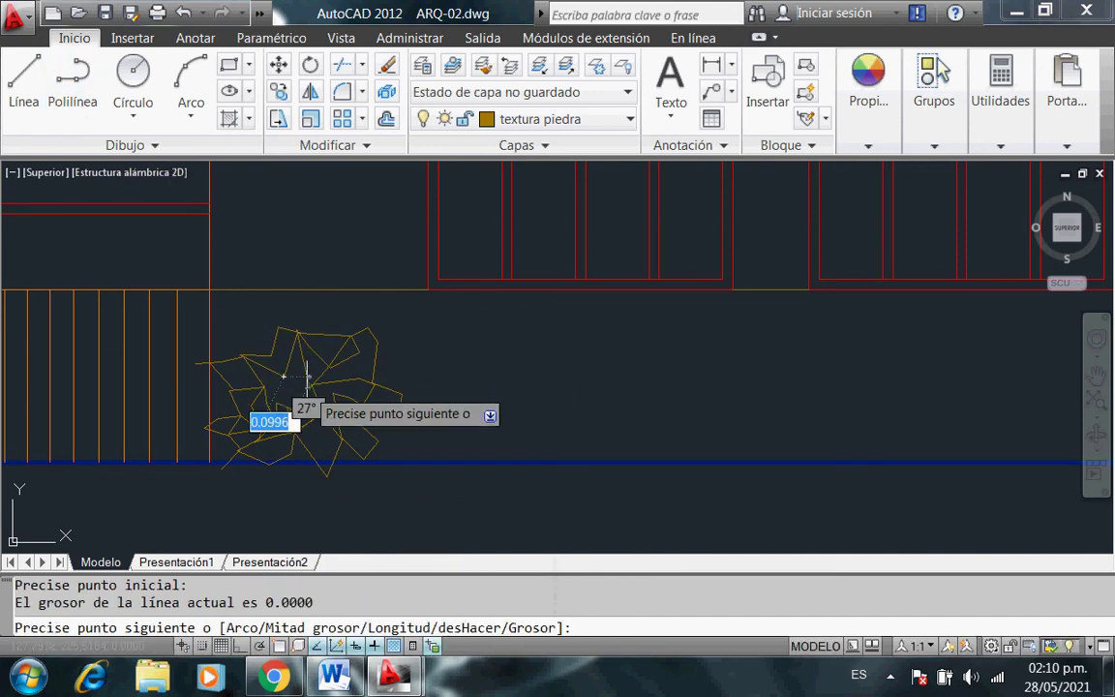
pyautogui.click(347, 383)
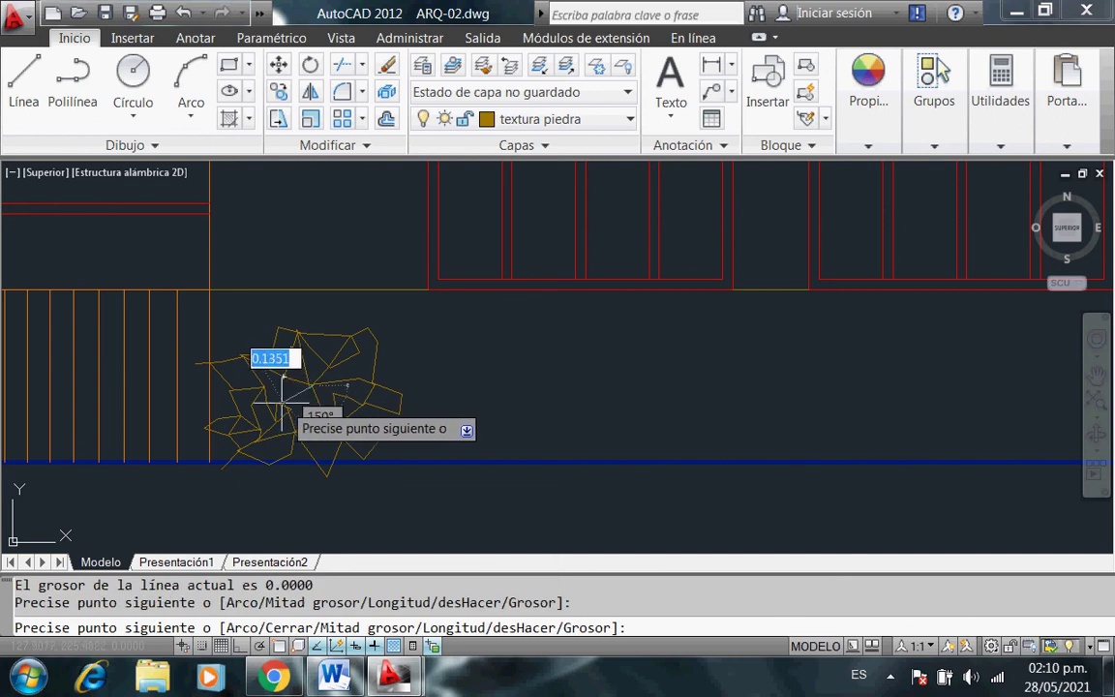
pyautogui.click(282, 398)
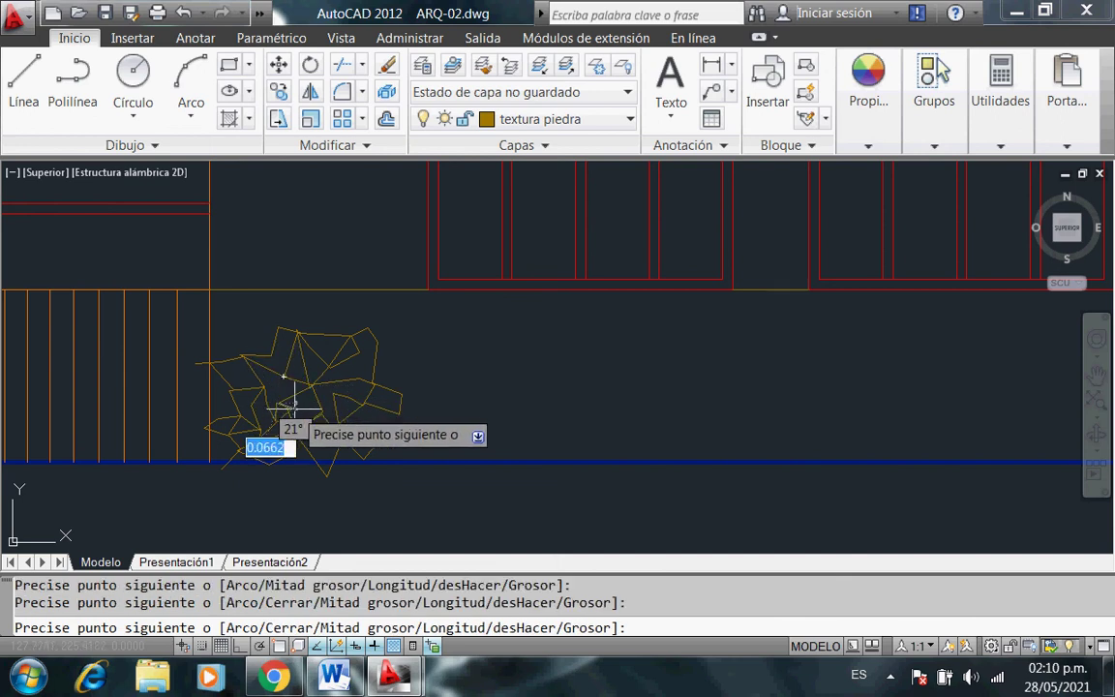
pyautogui.rightClick(268, 383)
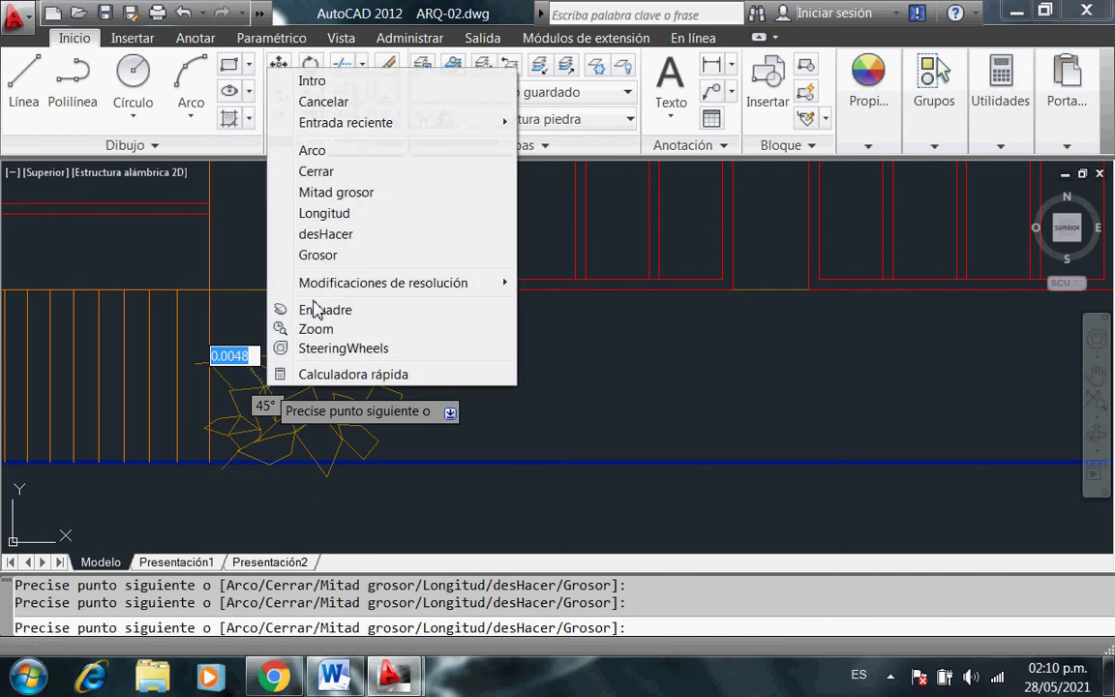
pyautogui.click(320, 81)
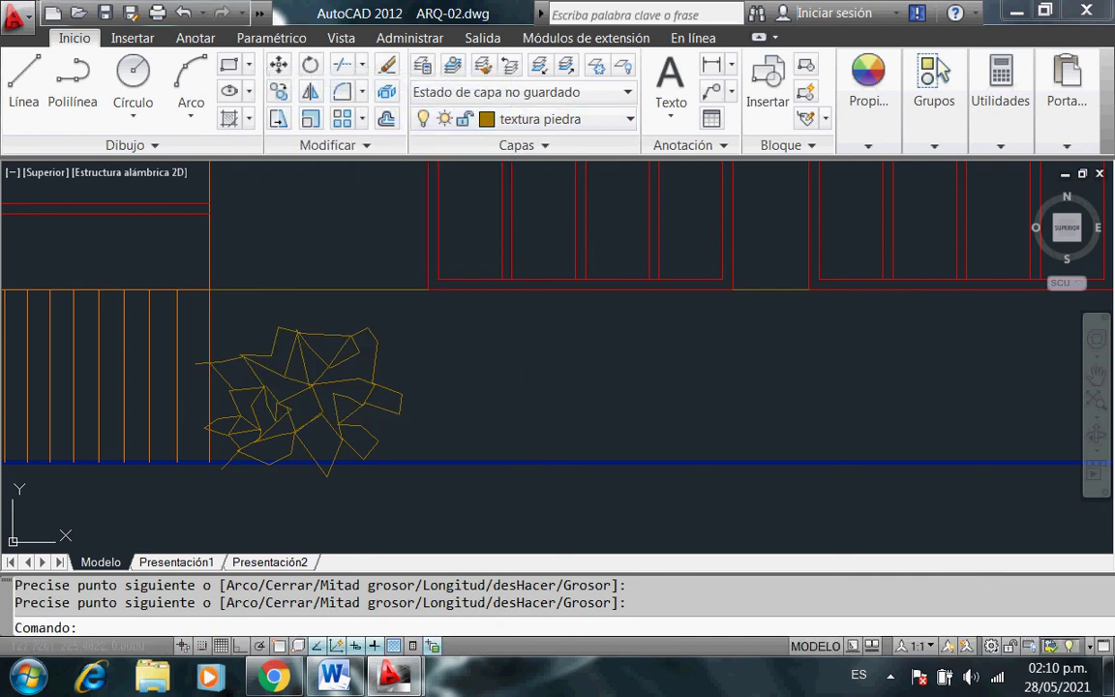
# Draw a closed stone shape above the cluster, past the top wall line.
pyautogui.click(73, 80)
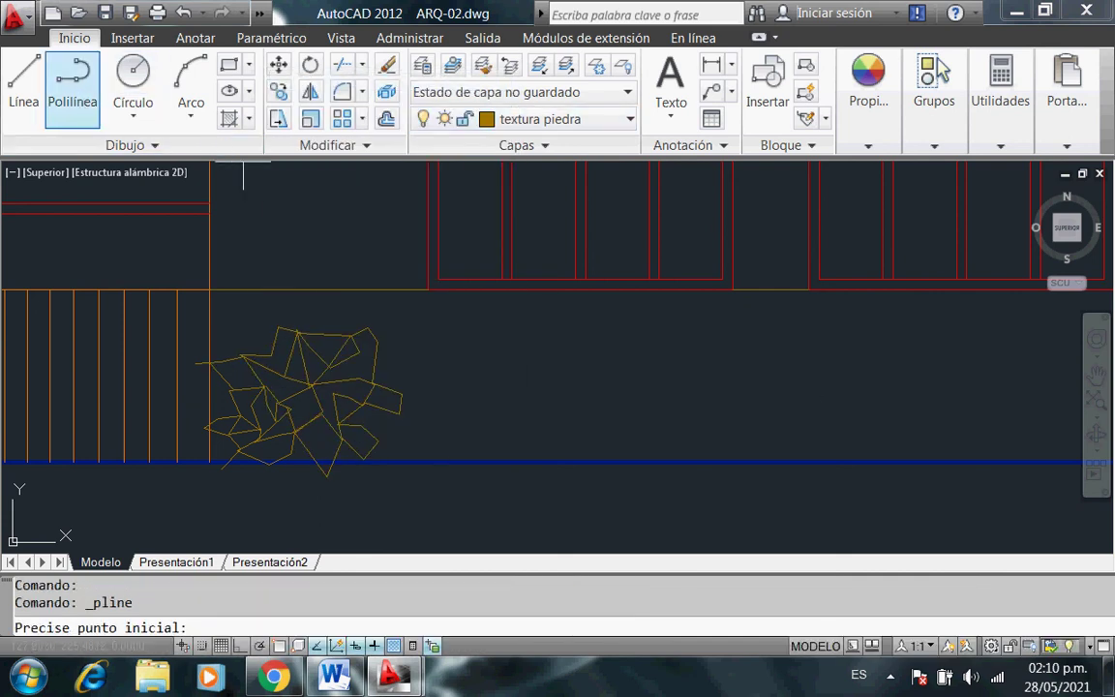
pyautogui.click(279, 327)
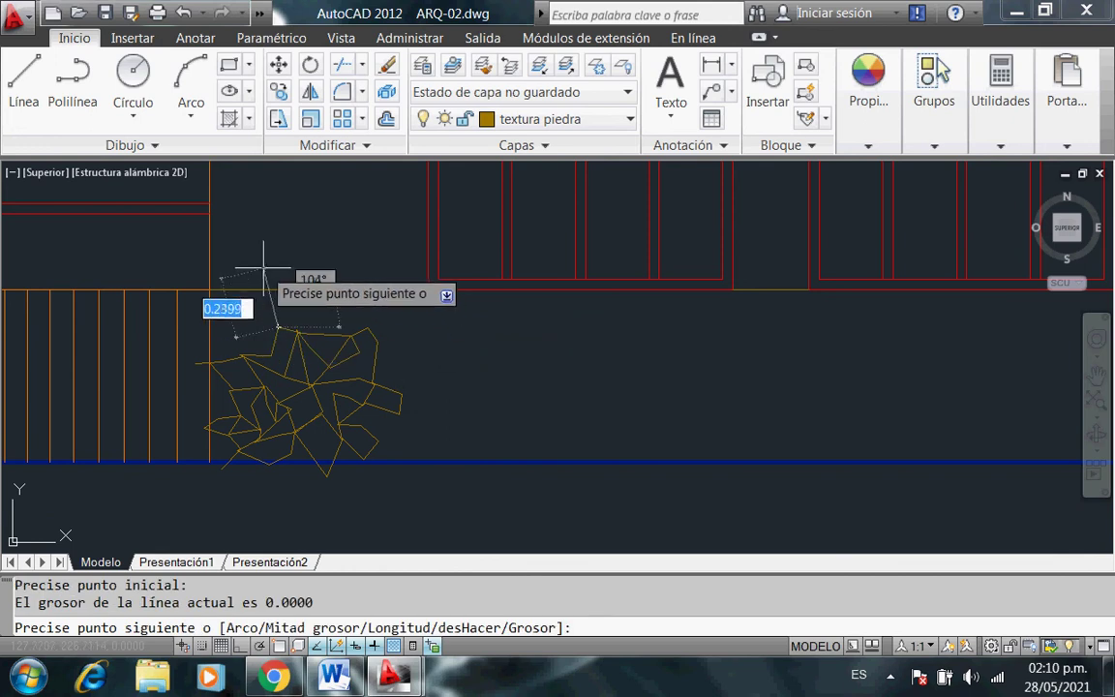
pyautogui.click(263, 268)
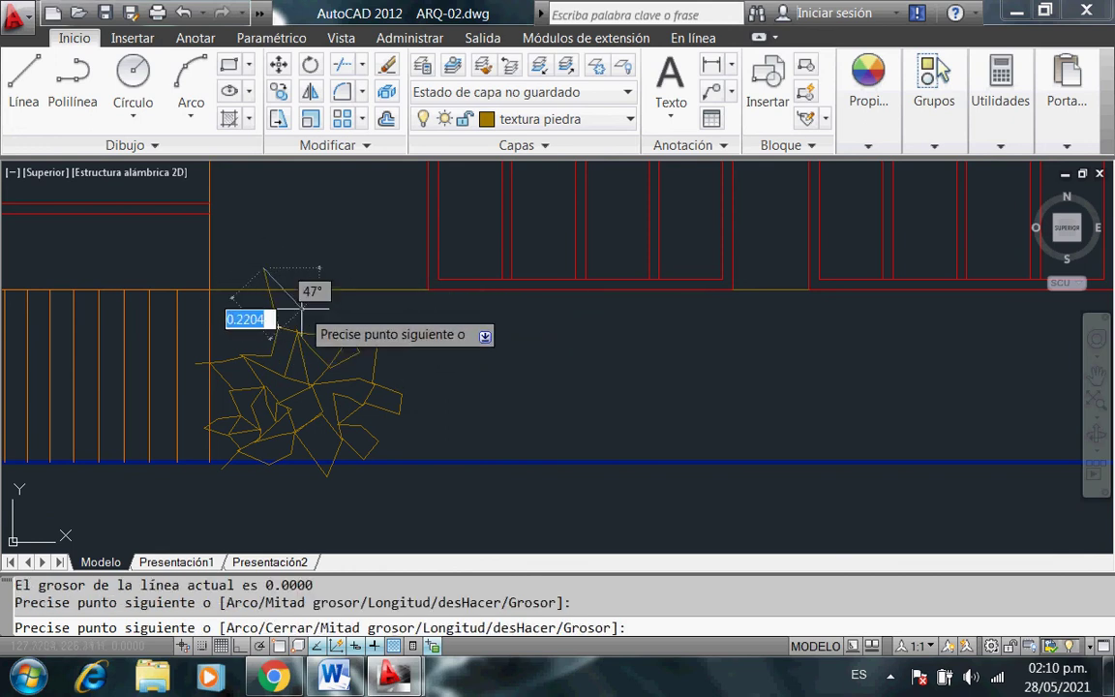
pyautogui.click(300, 307)
pyautogui.click(278, 328)
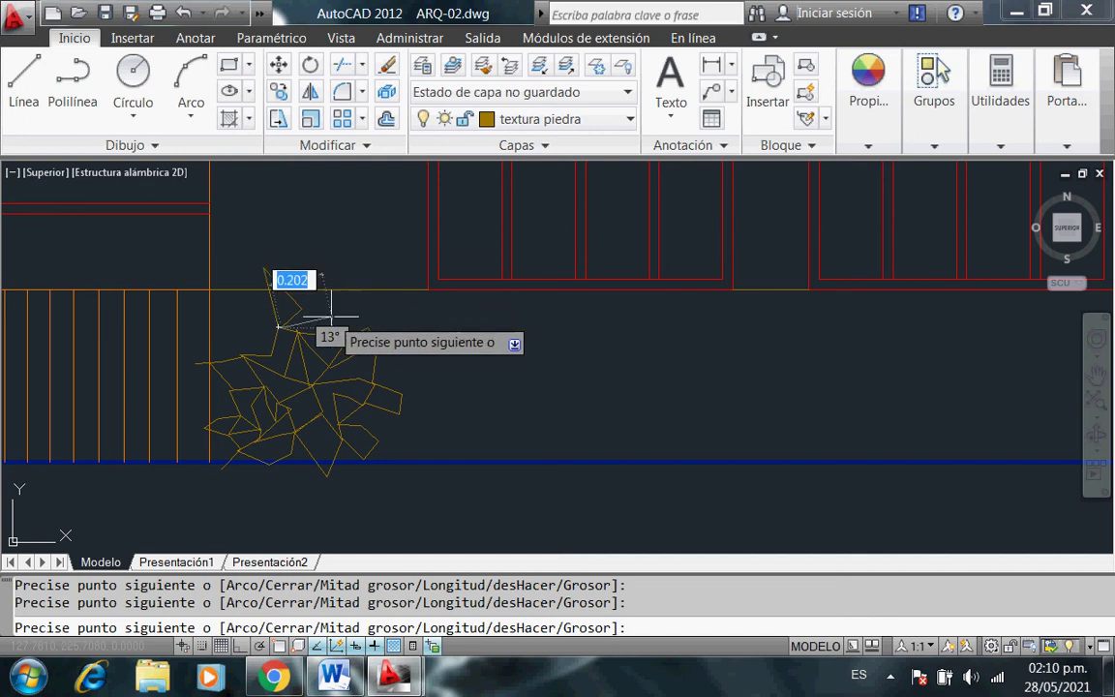
pyautogui.click(327, 330)
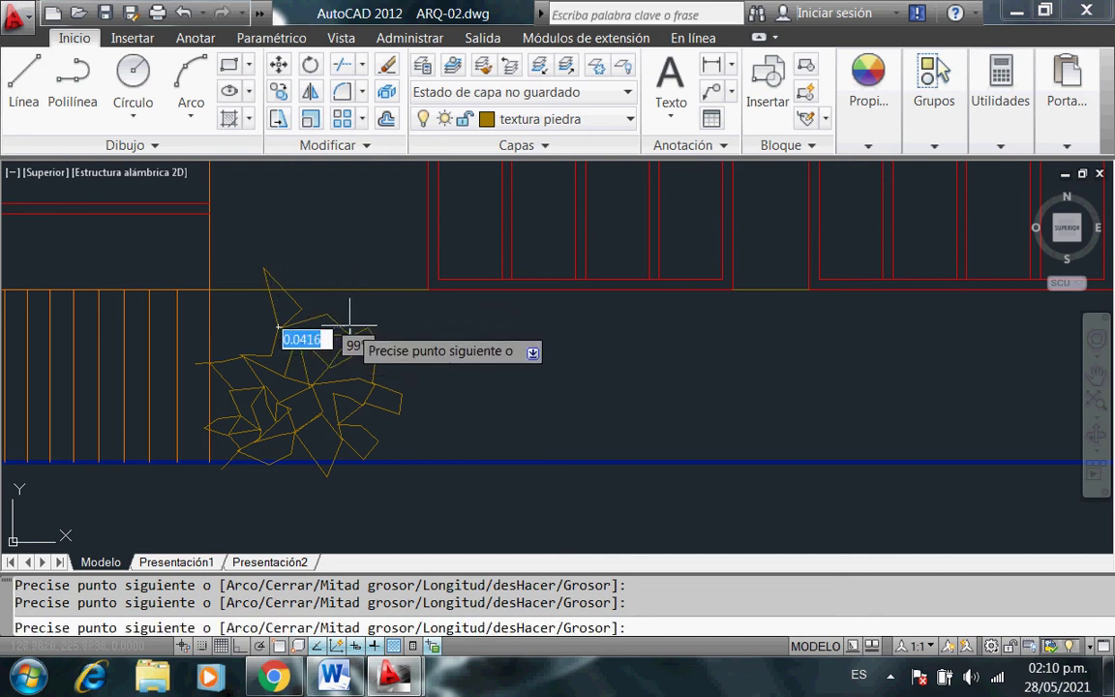
pyautogui.rightClick(354, 271)
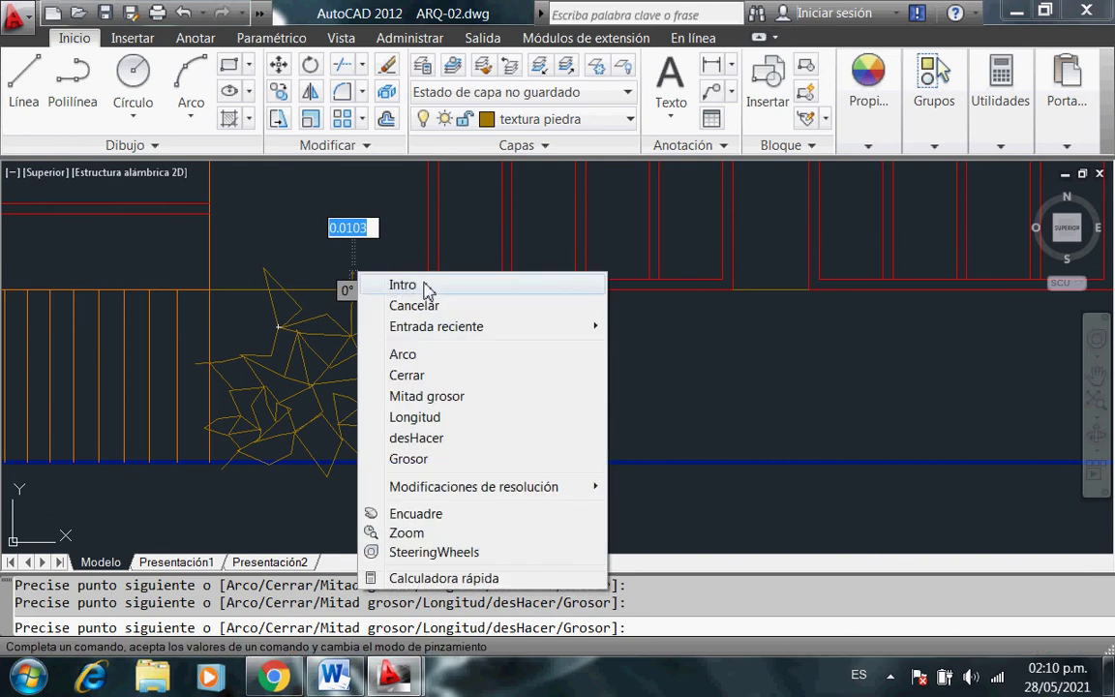
pyautogui.click(418, 288)
# Add two more small stone outlines at the upper left of the cluster.
pyautogui.click(73, 80)
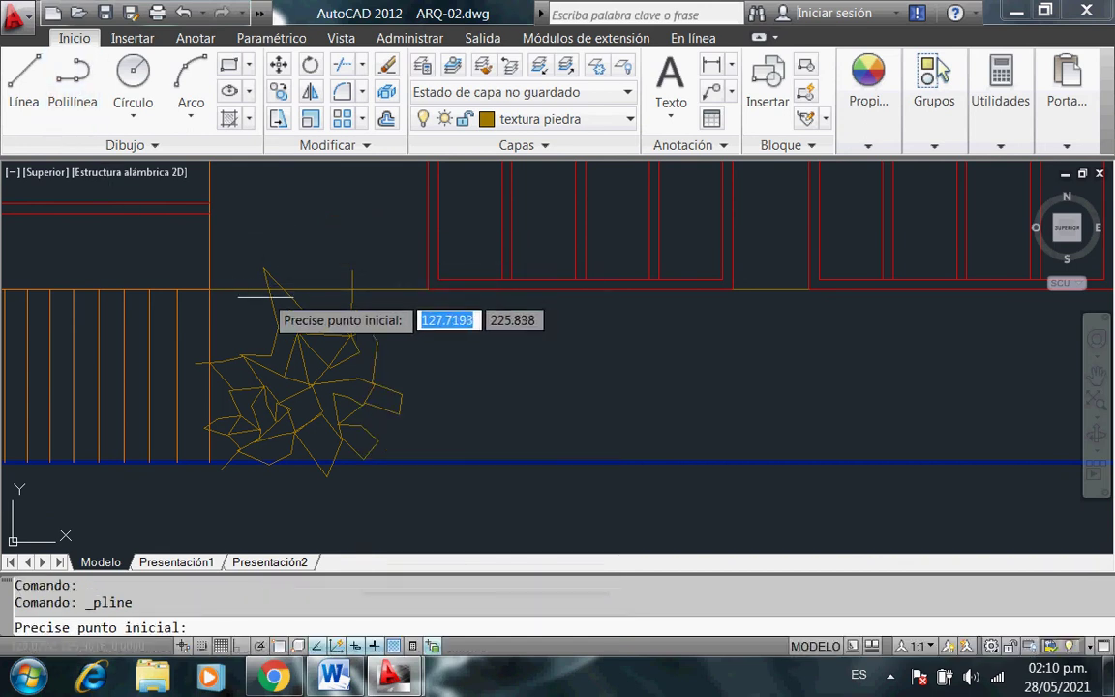
pyautogui.click(266, 288)
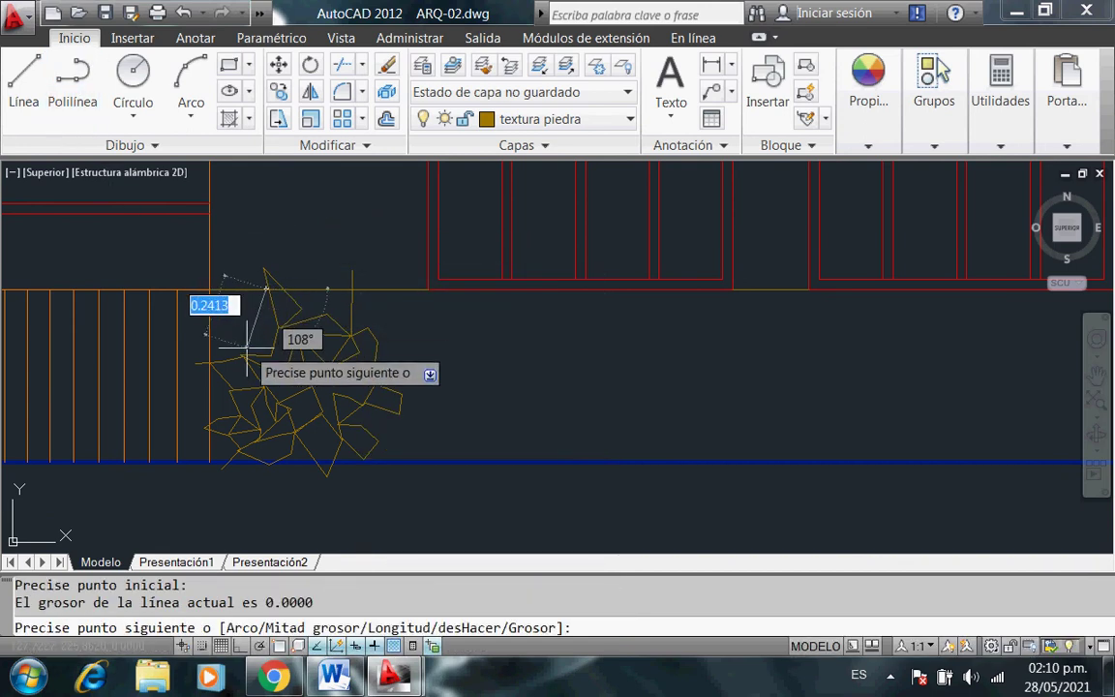
pyautogui.click(247, 329)
pyautogui.click(232, 300)
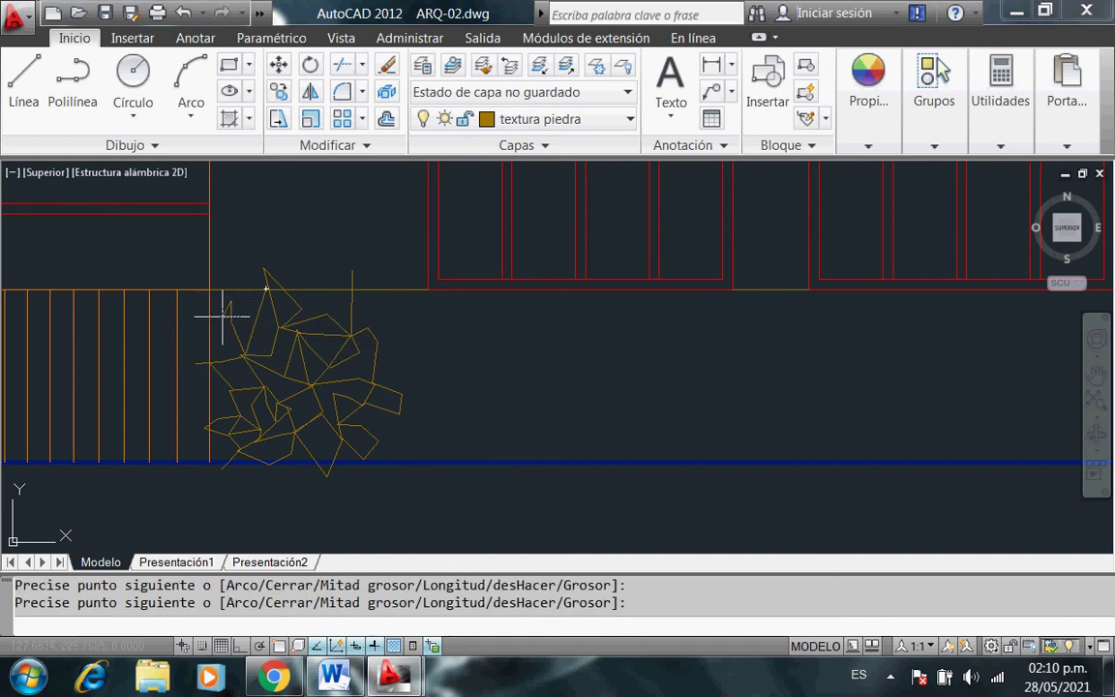
pyautogui.click(225, 338)
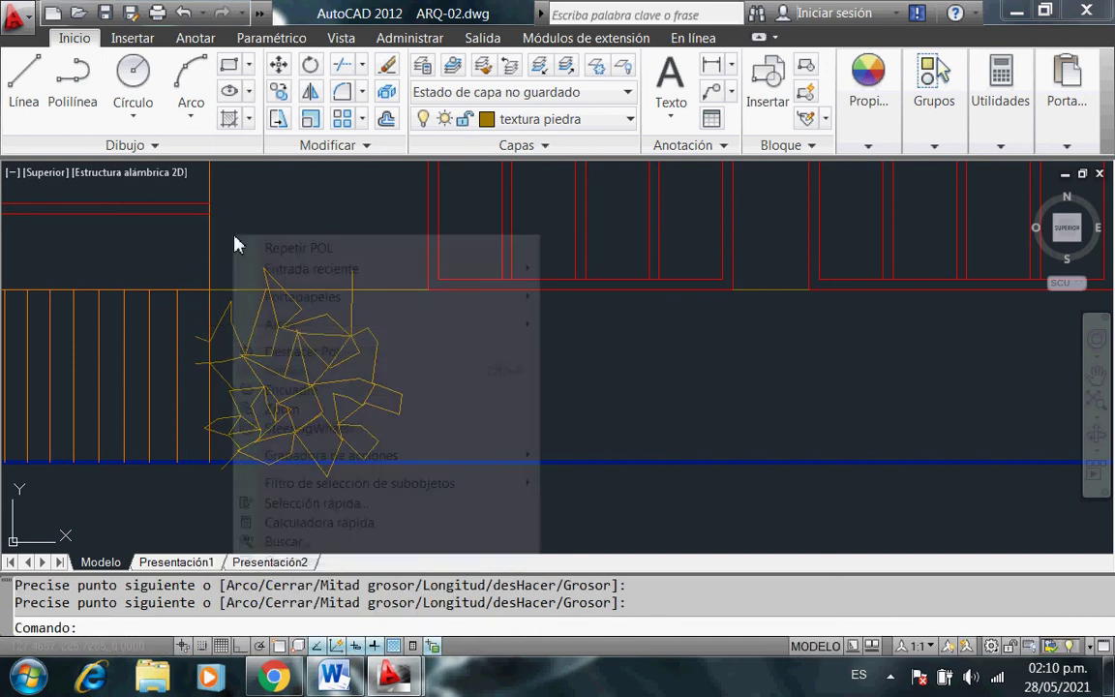
pyautogui.rightClick(236, 241)
pyautogui.click(281, 247)
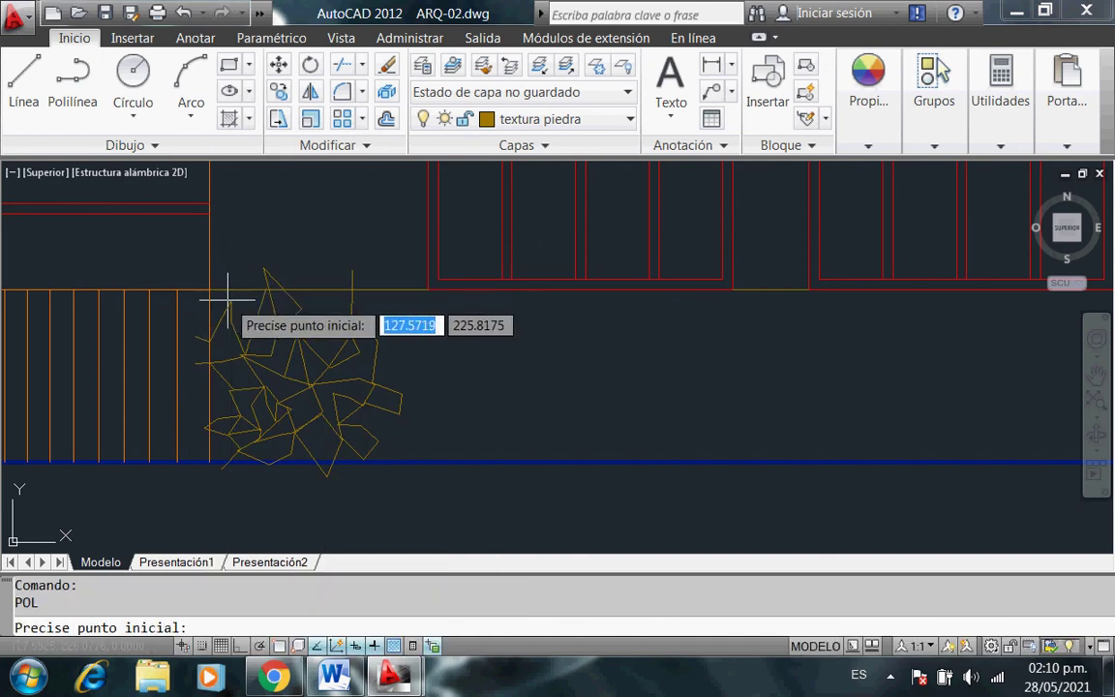
pyautogui.click(228, 299)
pyautogui.click(230, 268)
pyautogui.rightClick(223, 271)
pyautogui.click(248, 283)
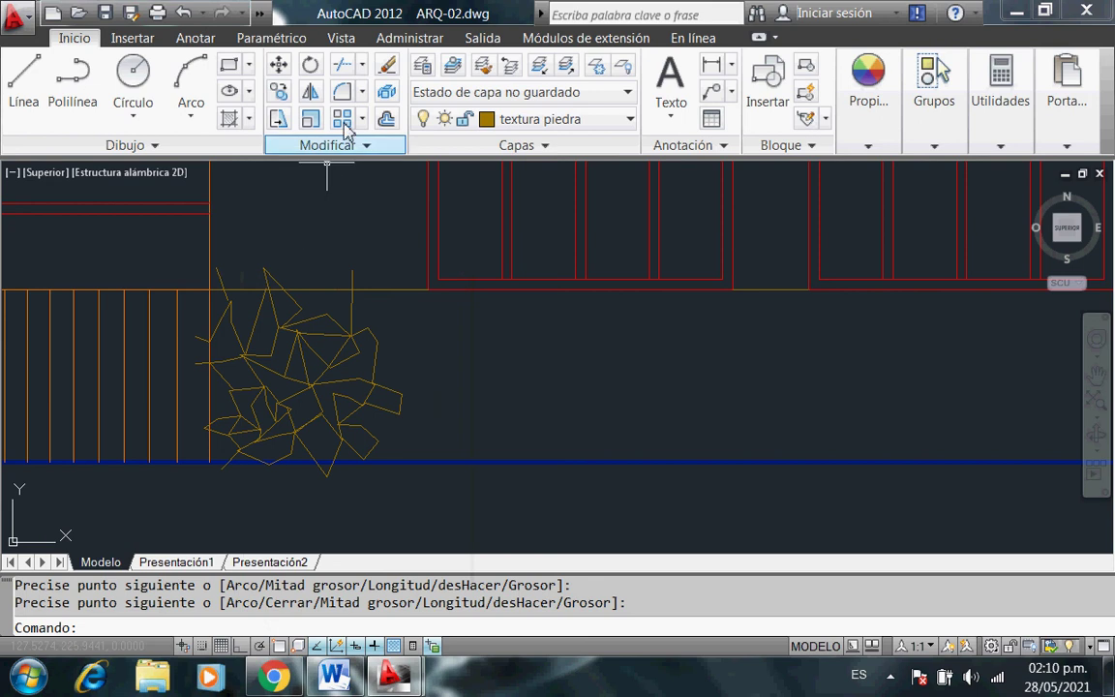
# Trim the stone lines sticking above the top wall line, using that line as cutting edge.
pyautogui.click(363, 66)
pyautogui.click(373, 100)
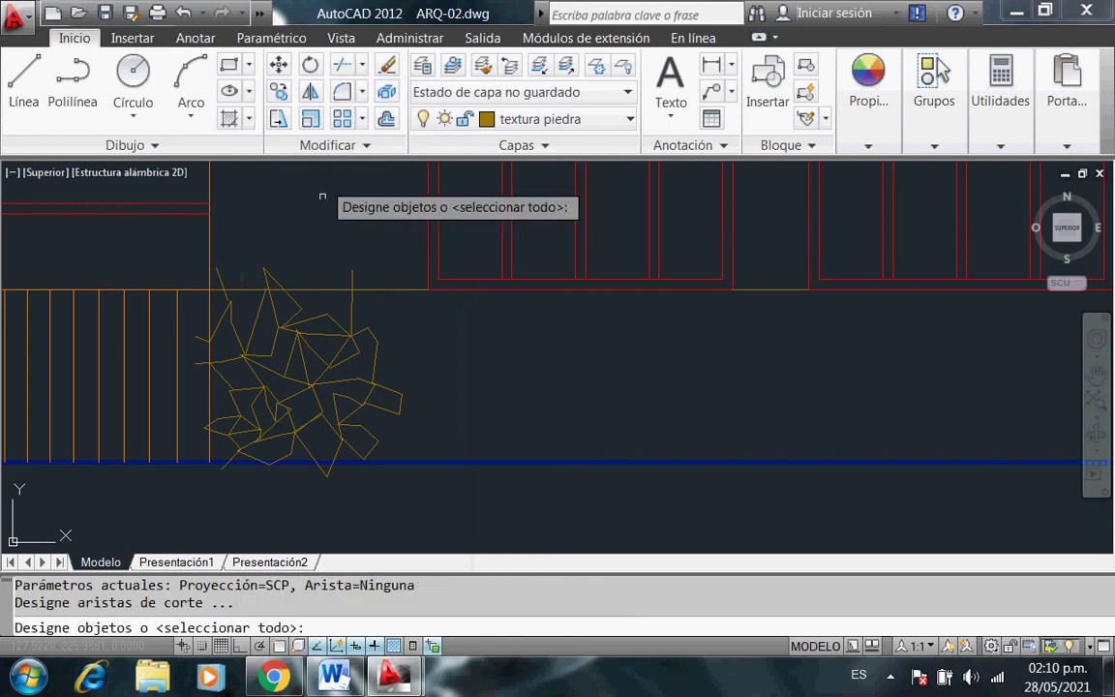
pyautogui.click(303, 288)
pyautogui.click(287, 284)
pyautogui.press('Return')
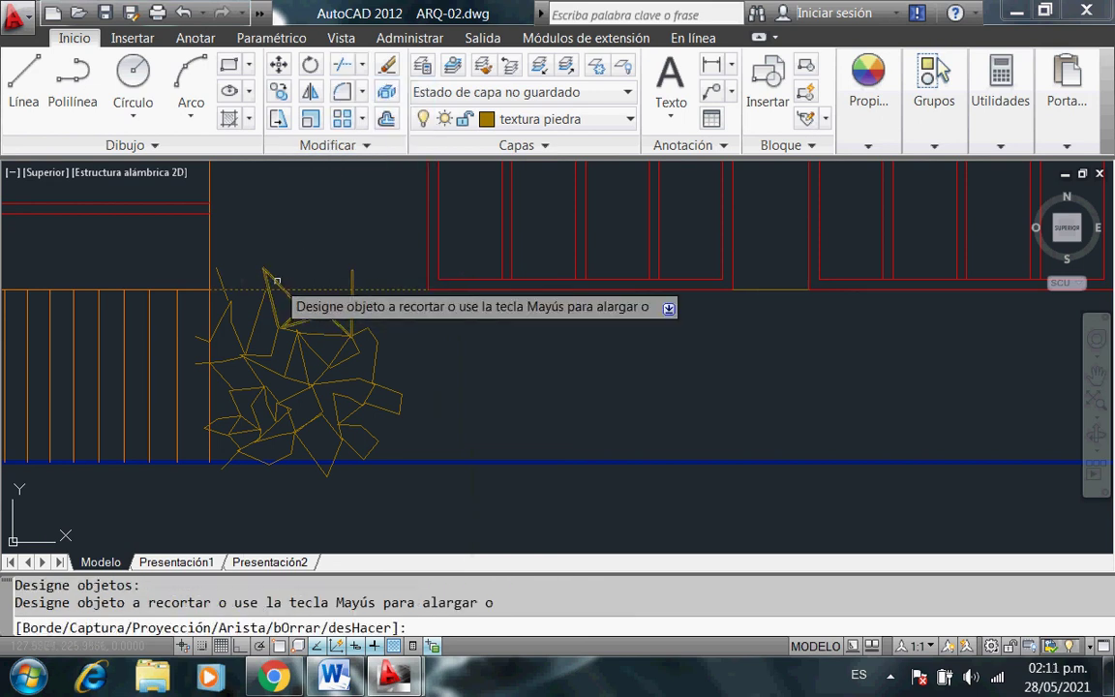
pyautogui.click(218, 278)
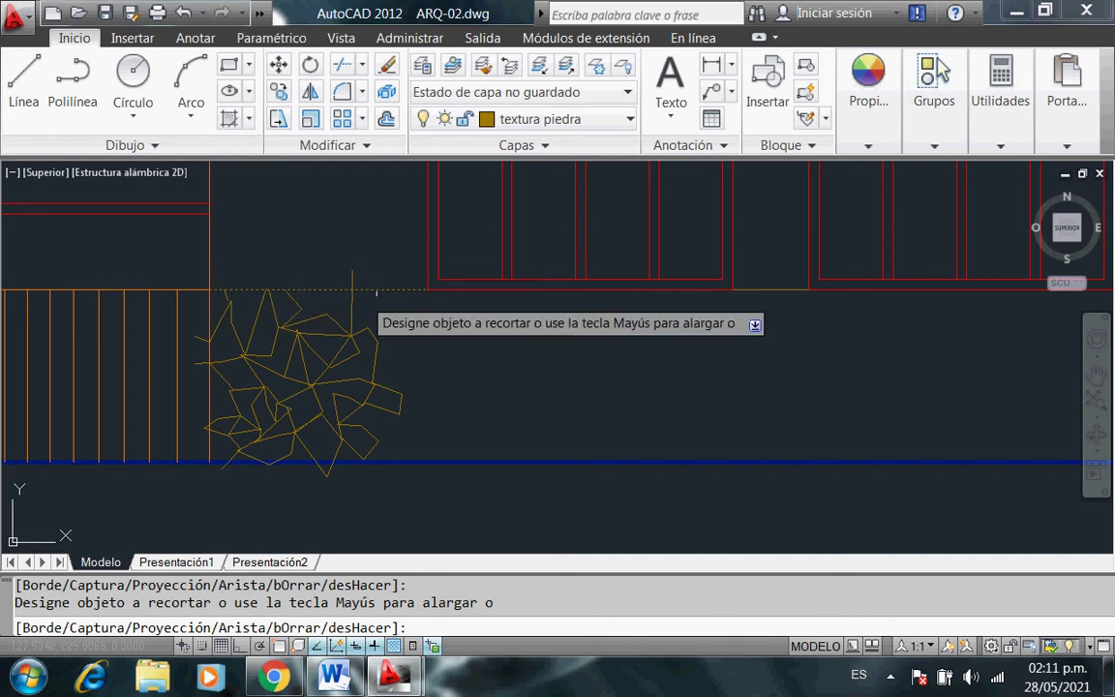
pyautogui.click(348, 283)
pyautogui.rightClick(253, 246)
pyautogui.click(257, 249)
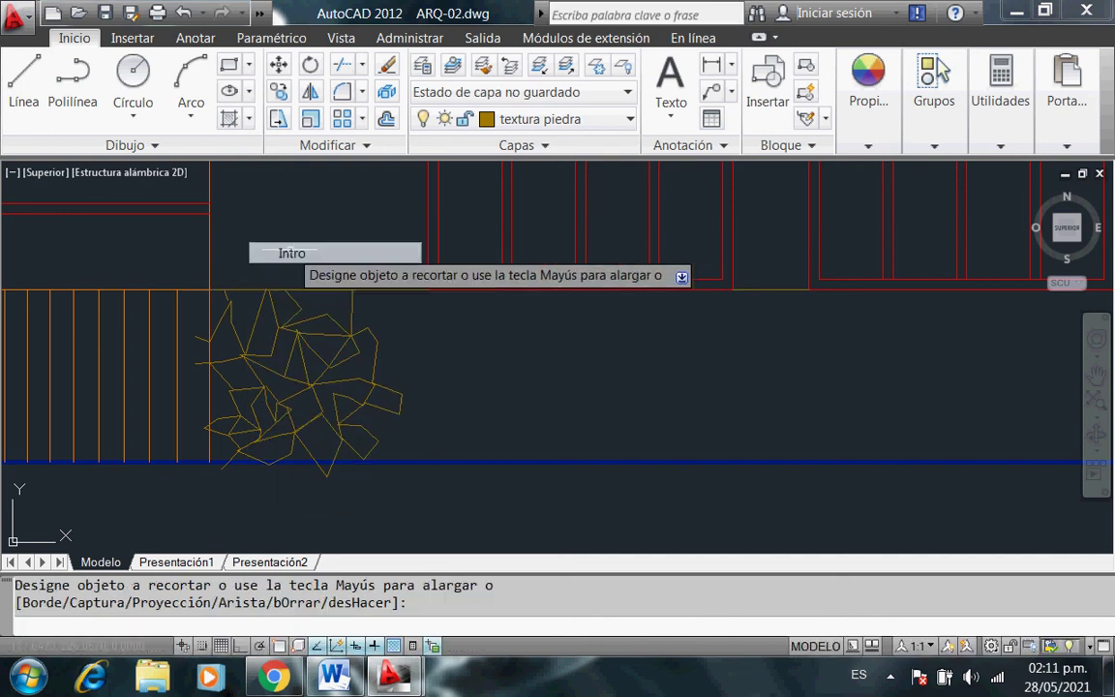
# Pick the vertical wall line as a new cutting edge, then end that trim attempt.
pyautogui.rightClick(247, 242)
pyautogui.click(266, 249)
pyautogui.click(211, 320)
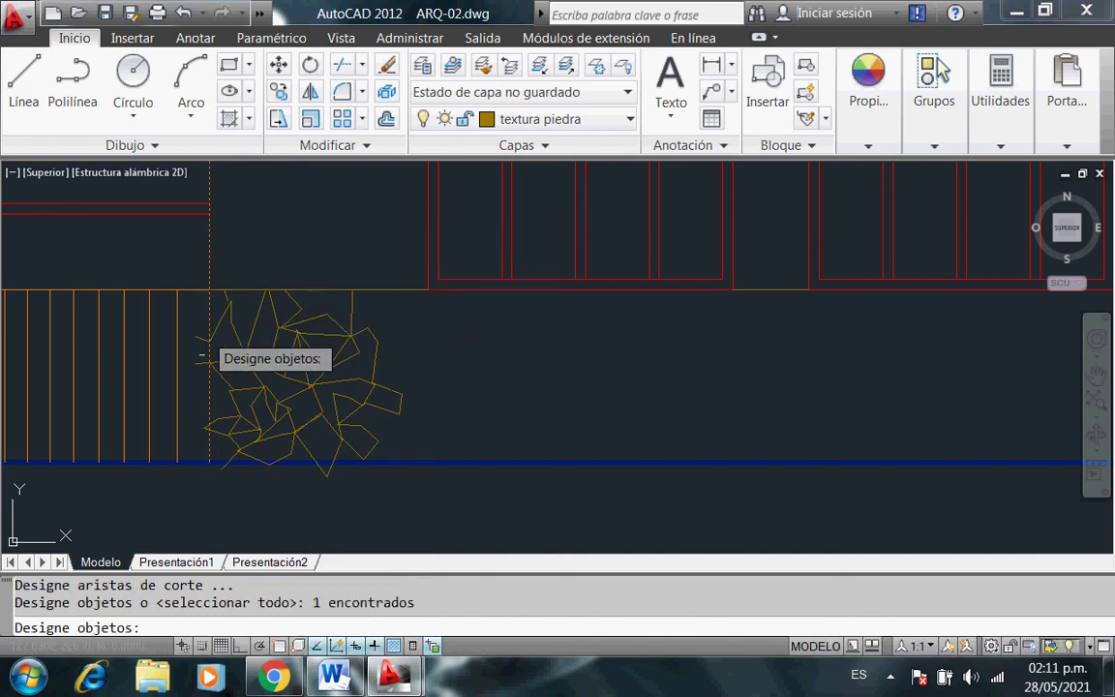
pyautogui.press('Return')
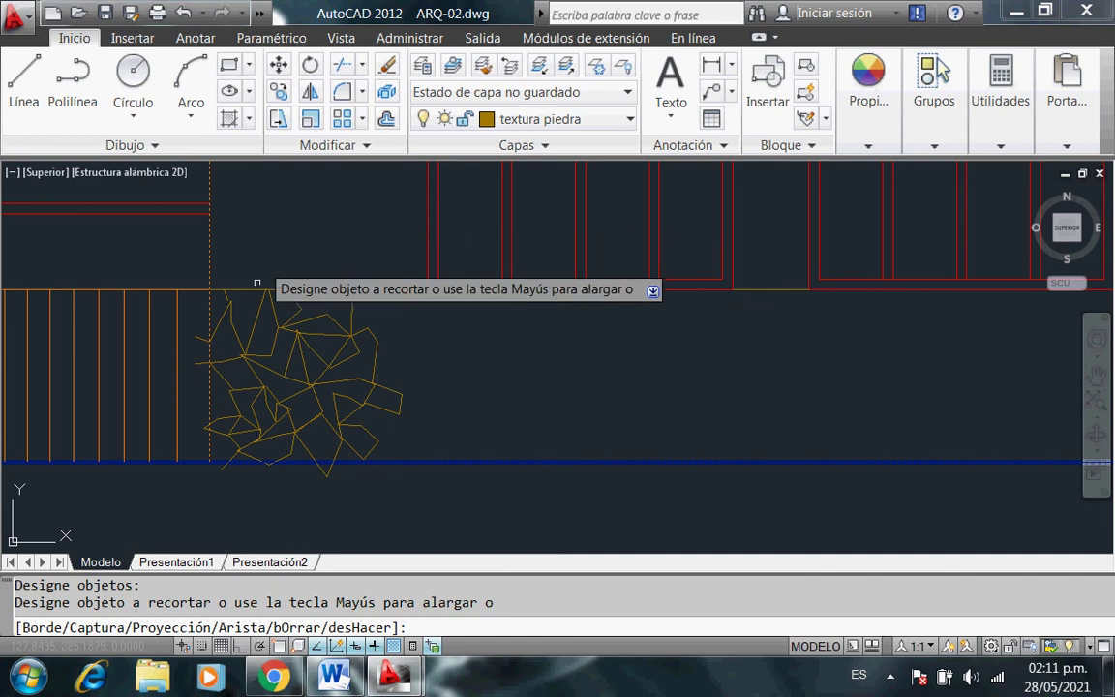
pyautogui.rightClick(251, 243)
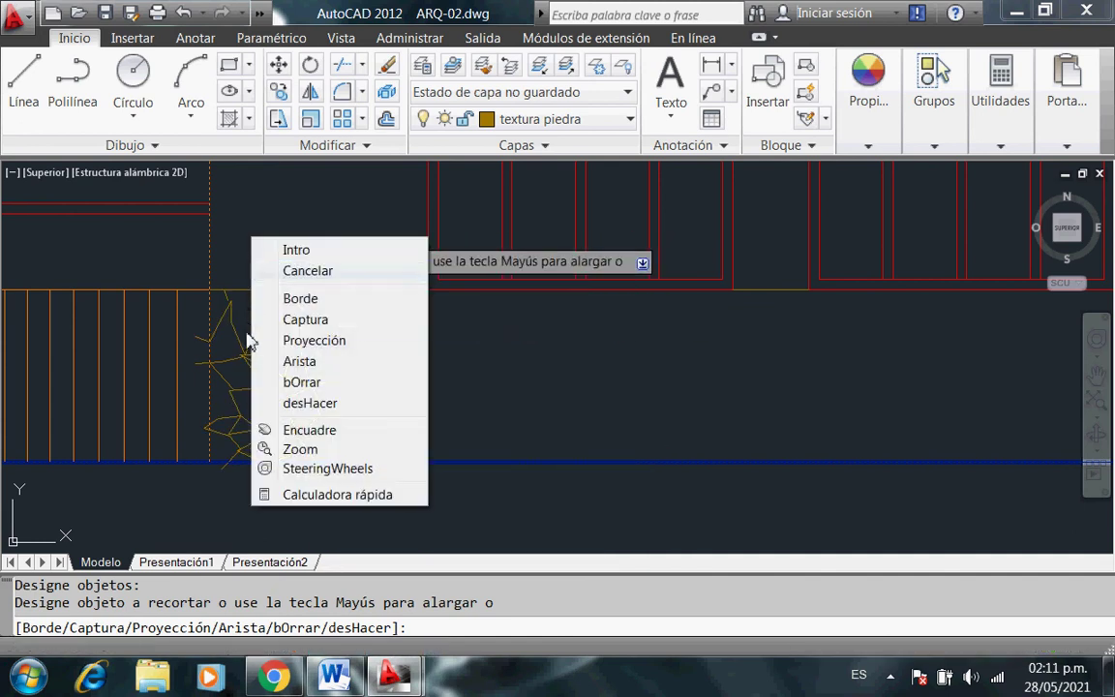
pyautogui.click(286, 249)
# Trim the stone lines crossing left of the vertical wall edge, then cancel the trim.
pyautogui.rightClick(223, 226)
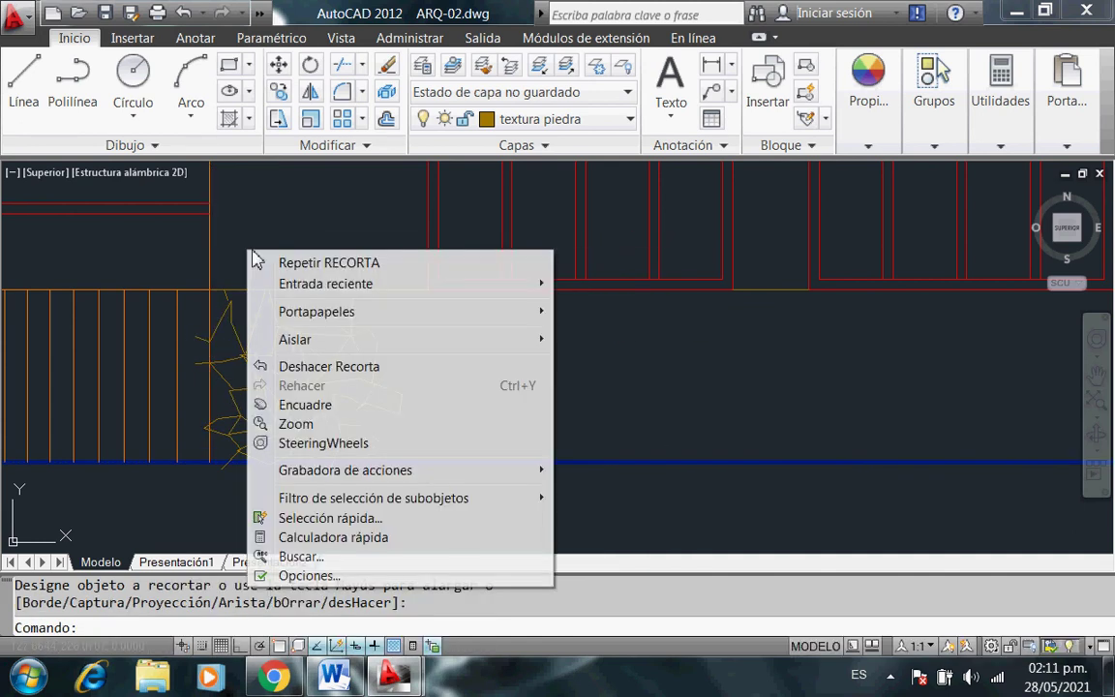
pyautogui.click(278, 253)
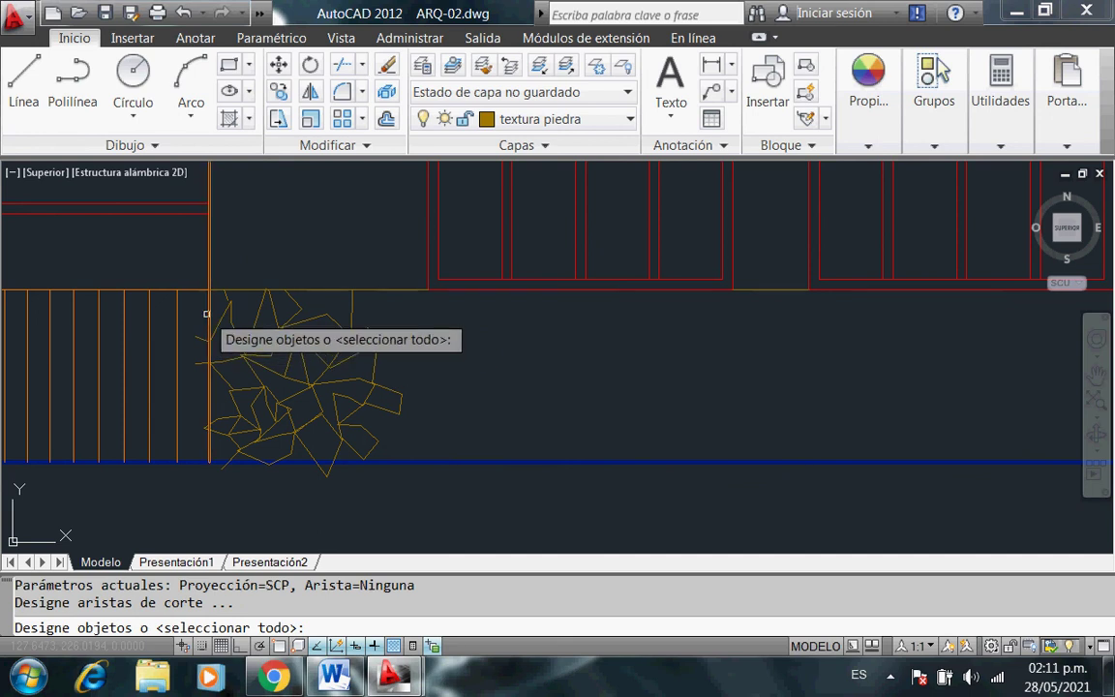
pyautogui.click(206, 314)
pyautogui.press('Return')
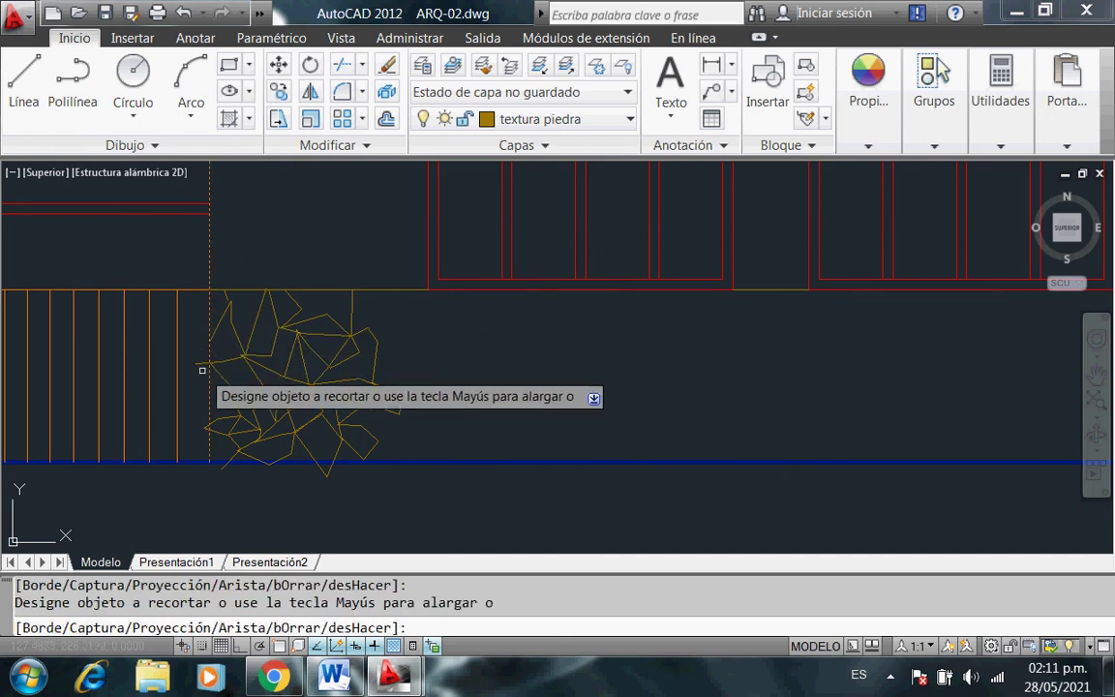
pyautogui.click(194, 363)
pyautogui.click(201, 427)
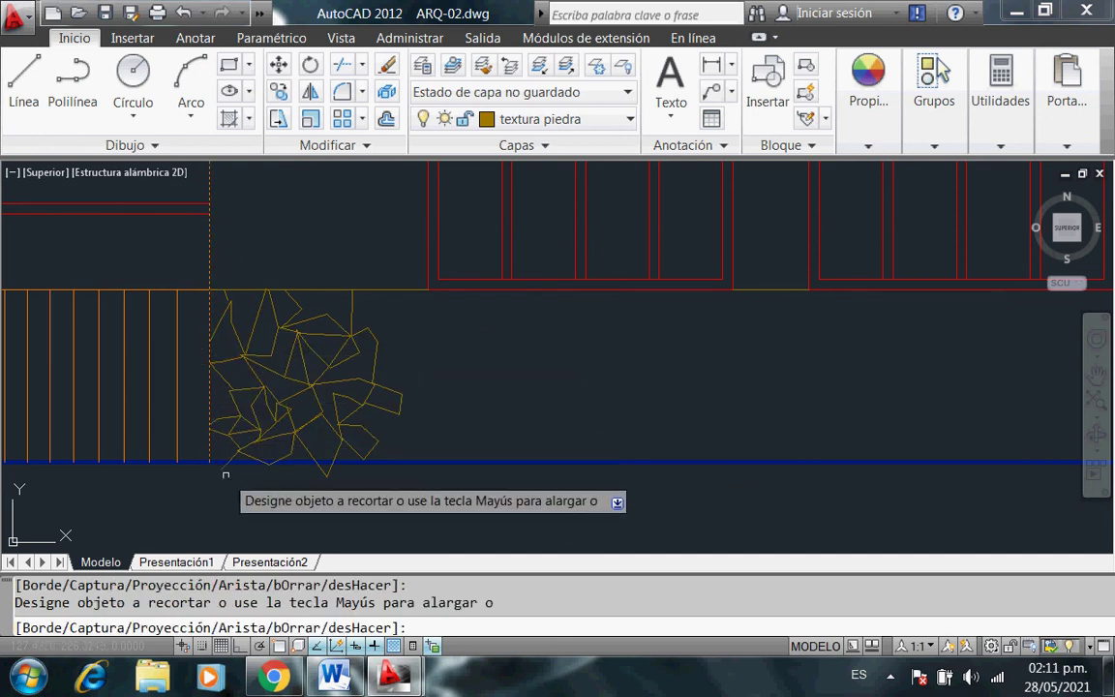
pyautogui.click(224, 466)
pyautogui.click(319, 467)
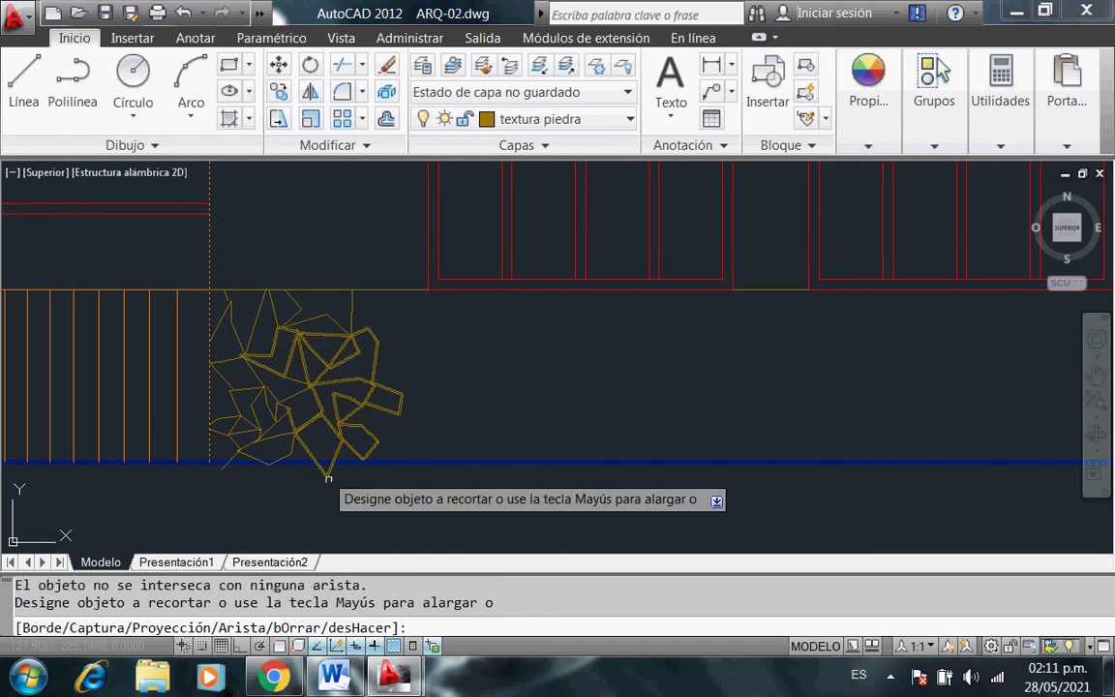
pyautogui.scroll(3, 302, 503)
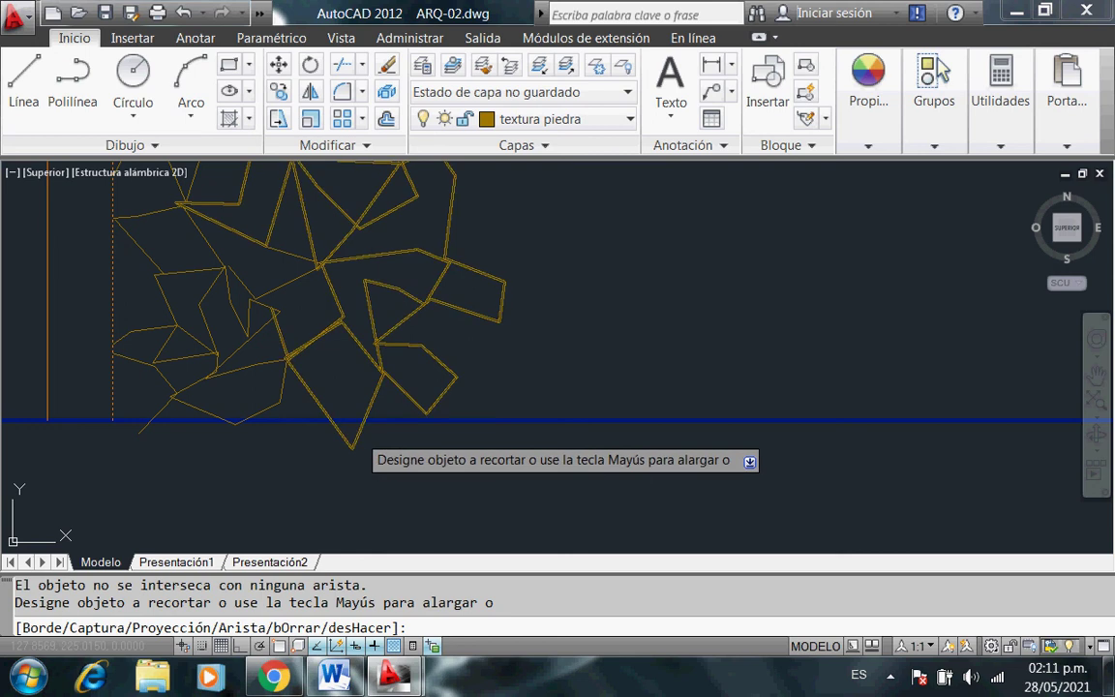
pyautogui.rightClick(252, 447)
pyautogui.click(340, 202)
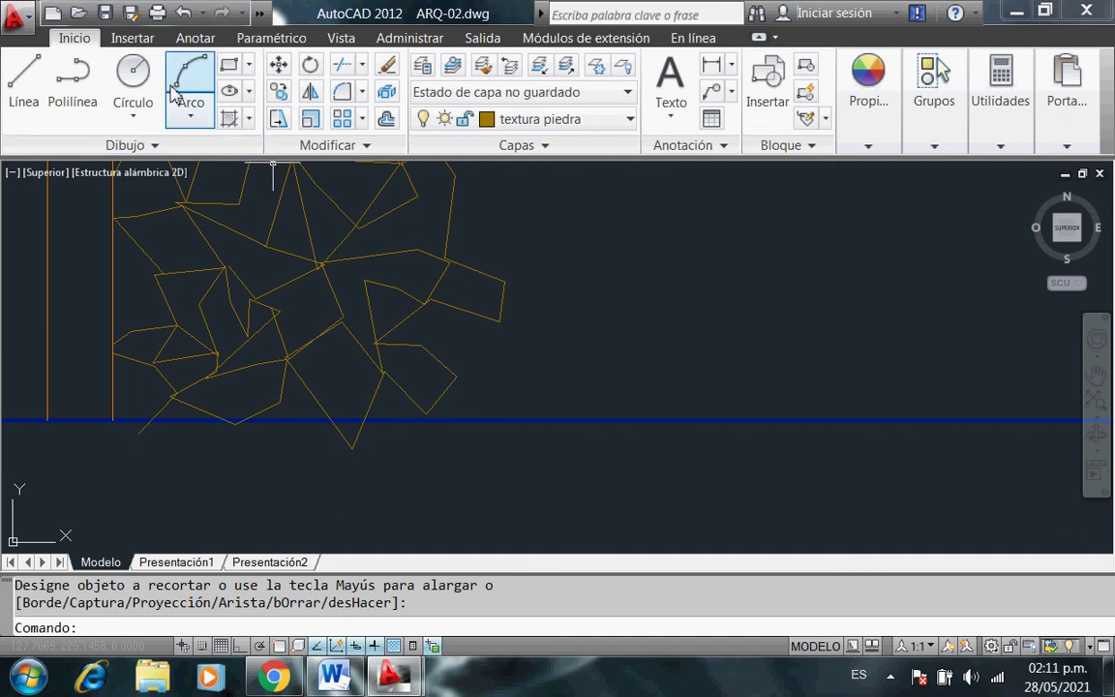
# Explode the selected stone-outline polyline into separate lines with XPLODE's Descomp option.
pyautogui.click(371, 402)
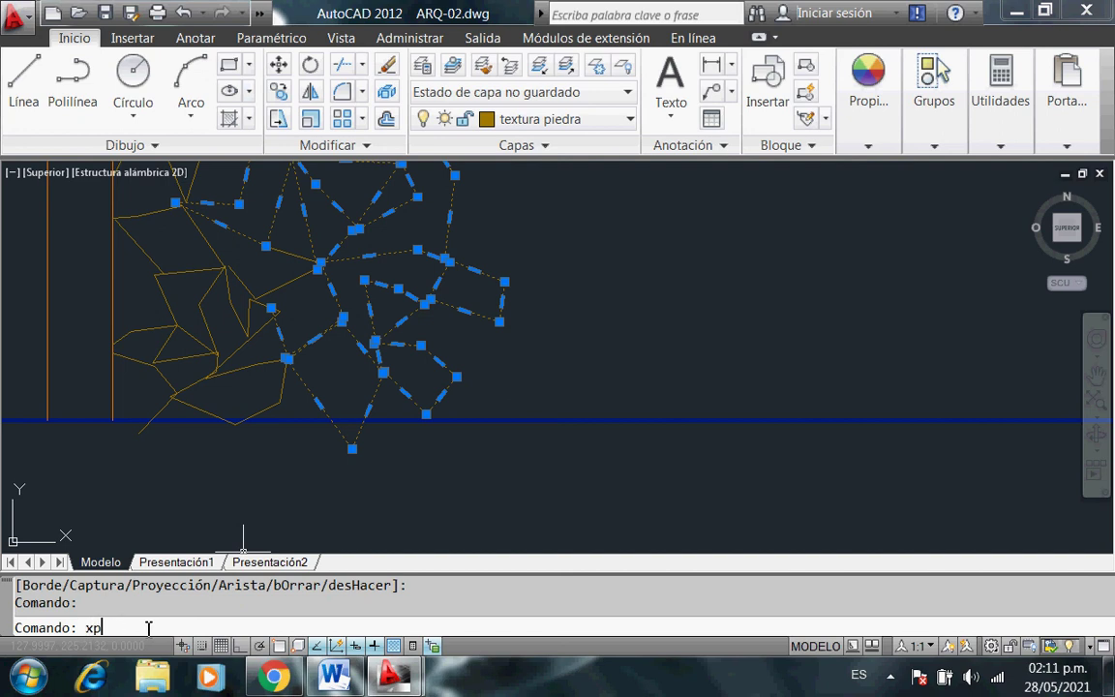
pyautogui.press('Return')
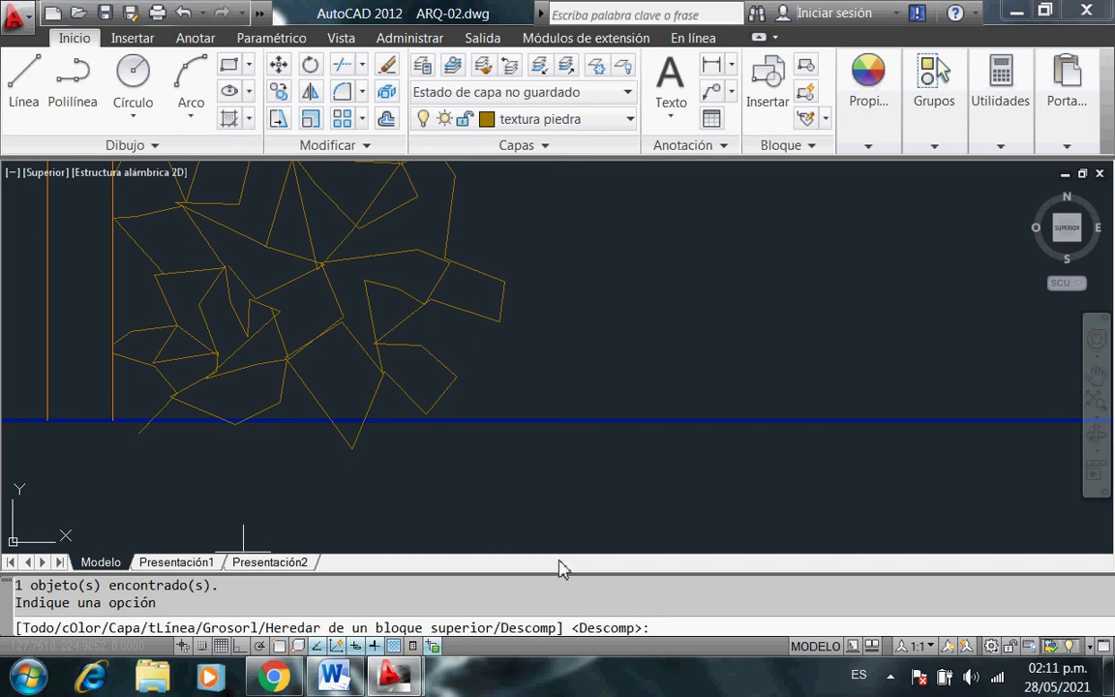
pyautogui.press('Return')
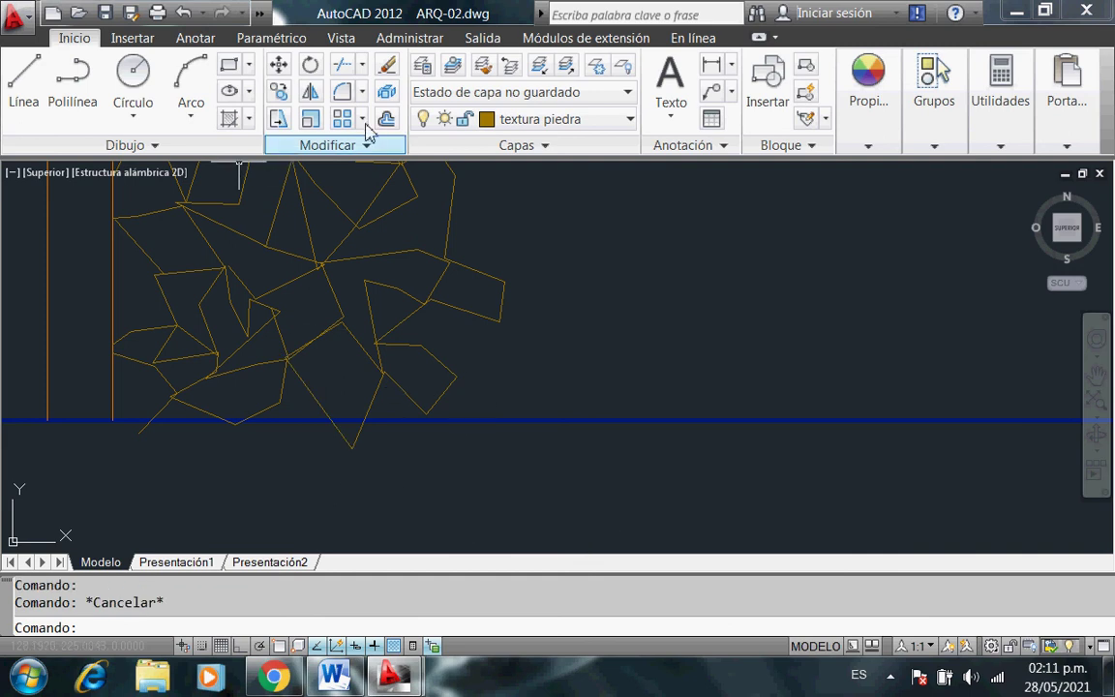
# Start a trim with the blue ground line as cutting edge, then end it.
pyautogui.click(362, 66)
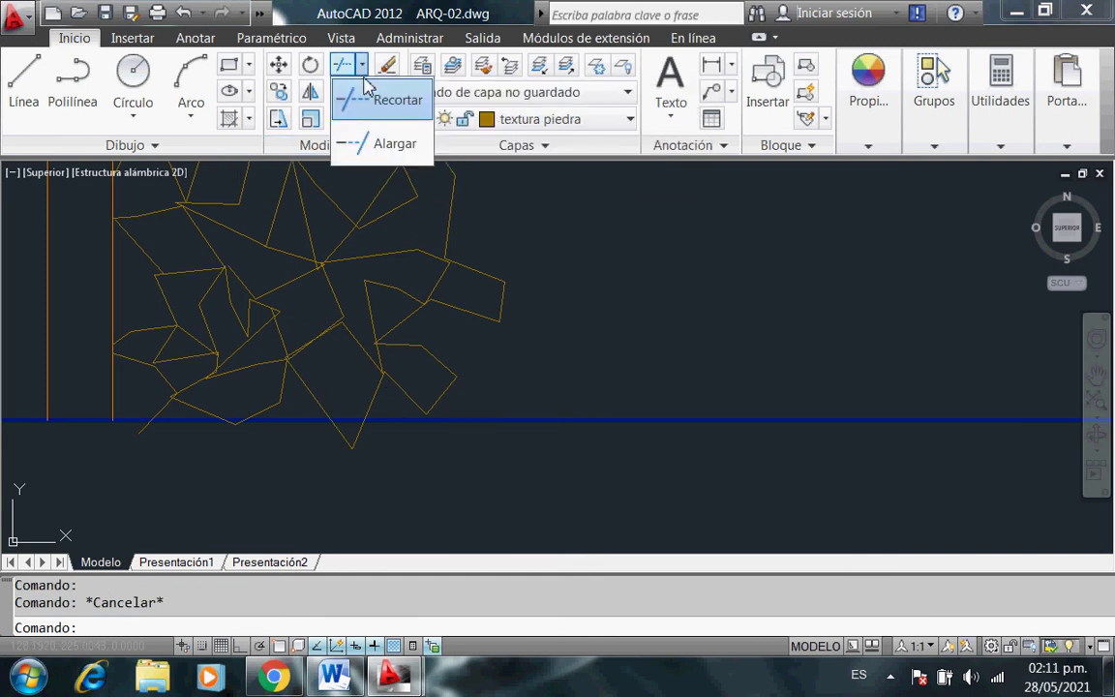
pyautogui.click(369, 92)
pyautogui.click(300, 422)
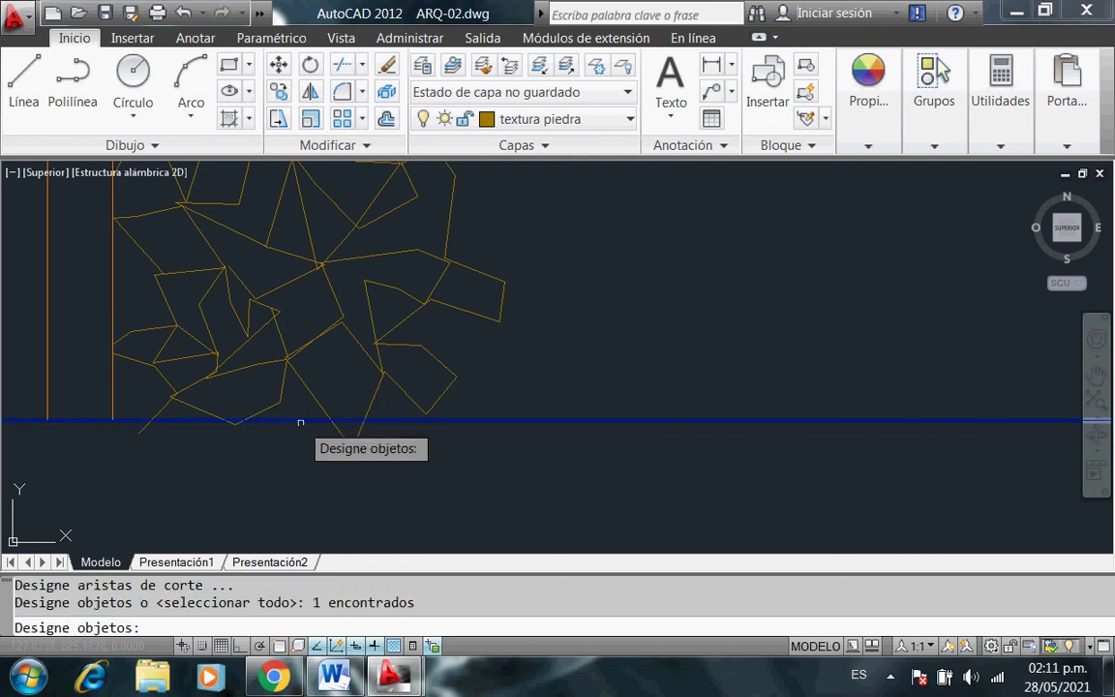
pyautogui.rightClick(344, 443)
pyautogui.rightClick(389, 461)
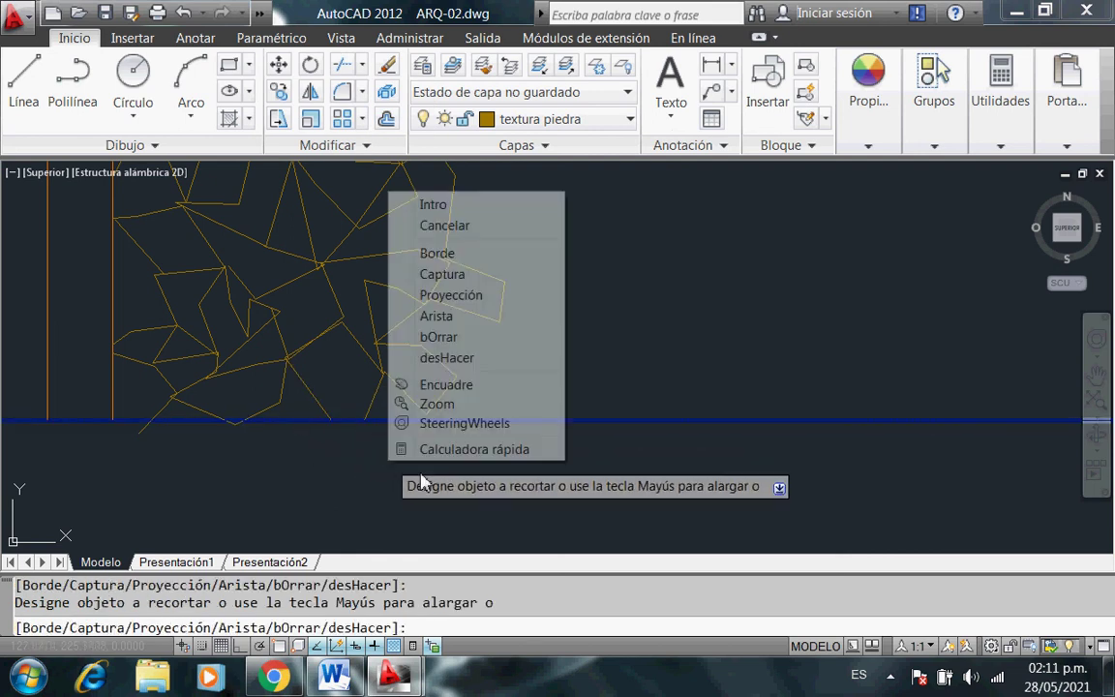
pyautogui.click(441, 206)
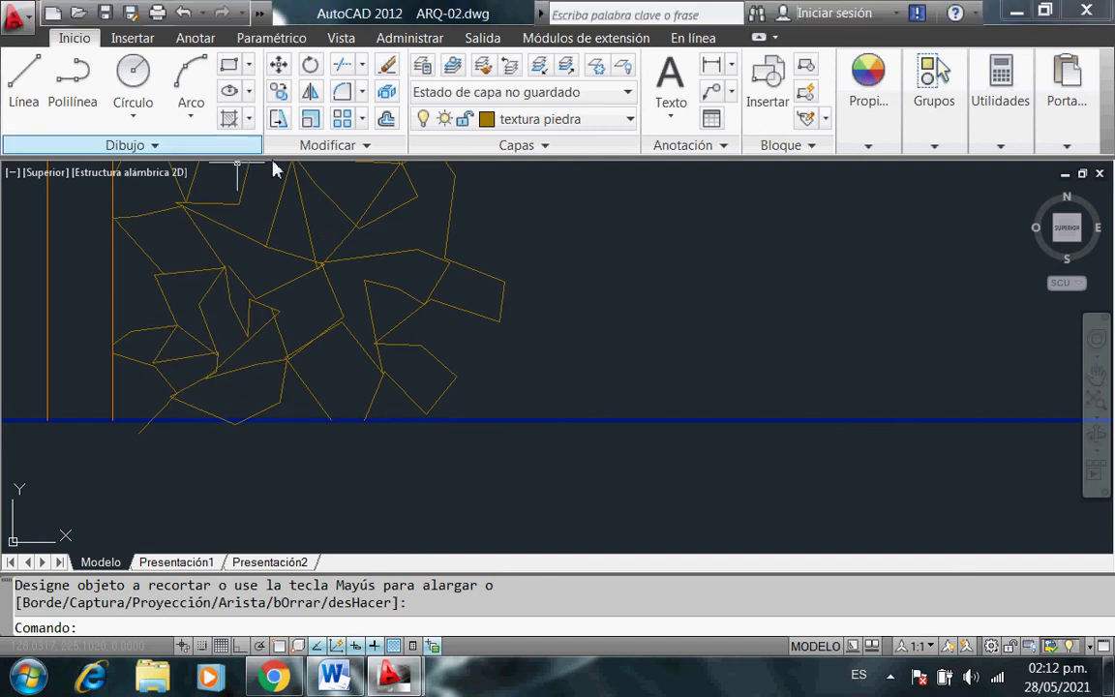
# Trim the stones again against the blue ground line, then zoom out to review.
pyautogui.click(362, 65)
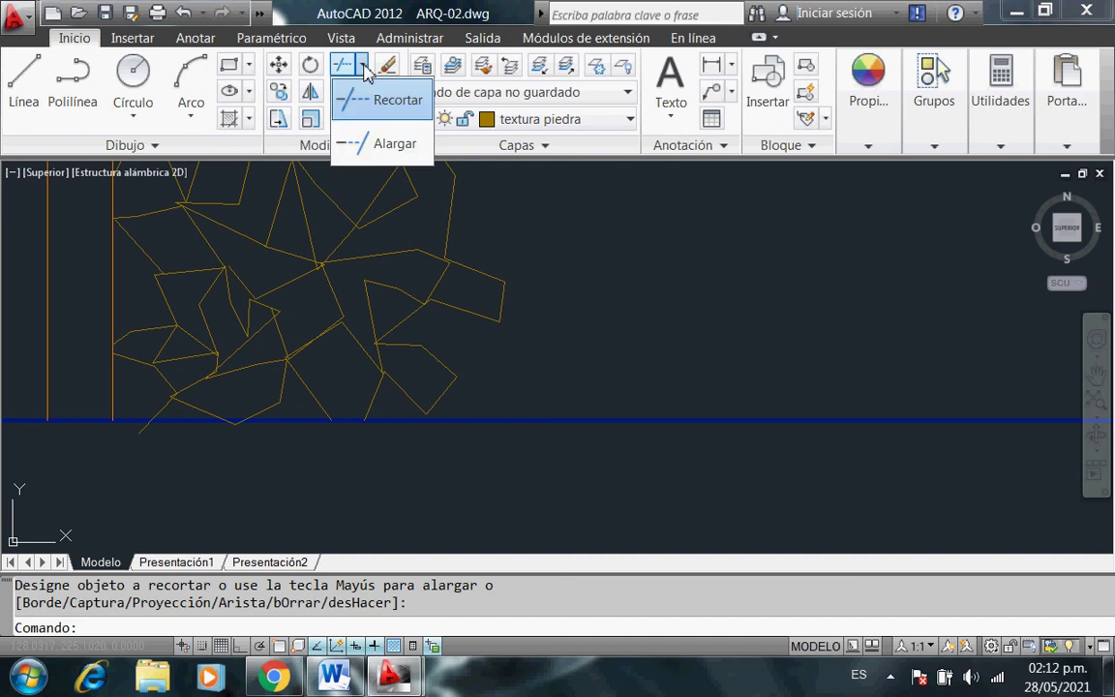
pyautogui.click(392, 99)
pyautogui.click(155, 421)
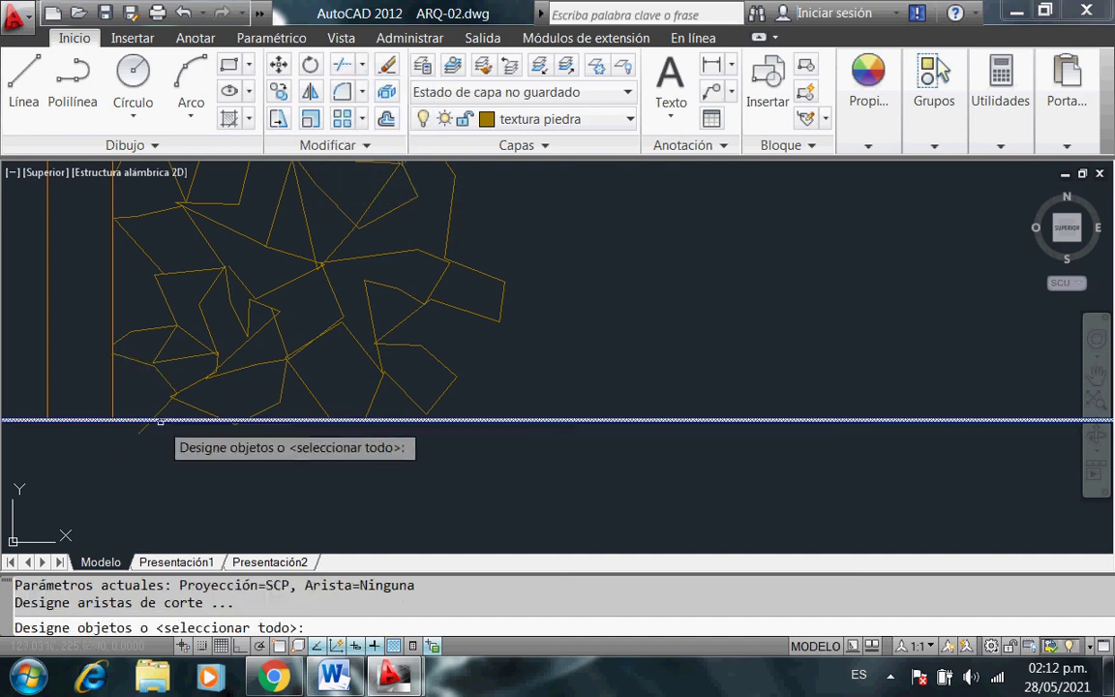
pyautogui.press('Return')
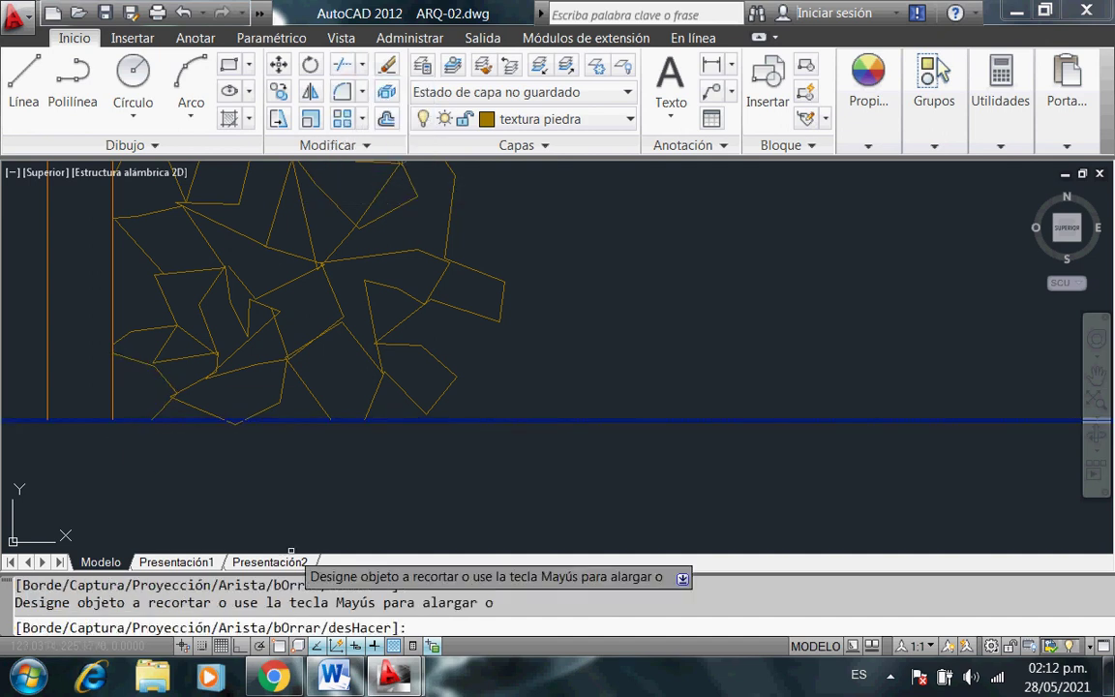
pyautogui.press('Escape')
pyautogui.scroll(-2, 304, 436)
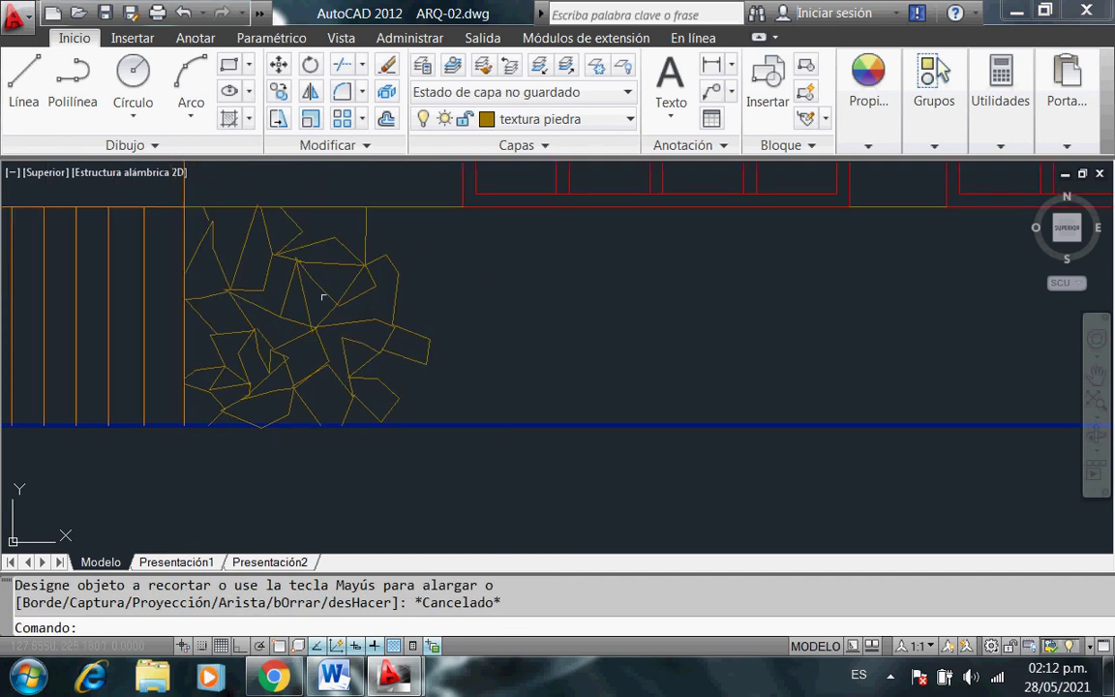
pyautogui.scroll(-2, 418, 304)
pyautogui.scroll(-1, 473, 319)
pyautogui.scroll(-1, 606, 321)
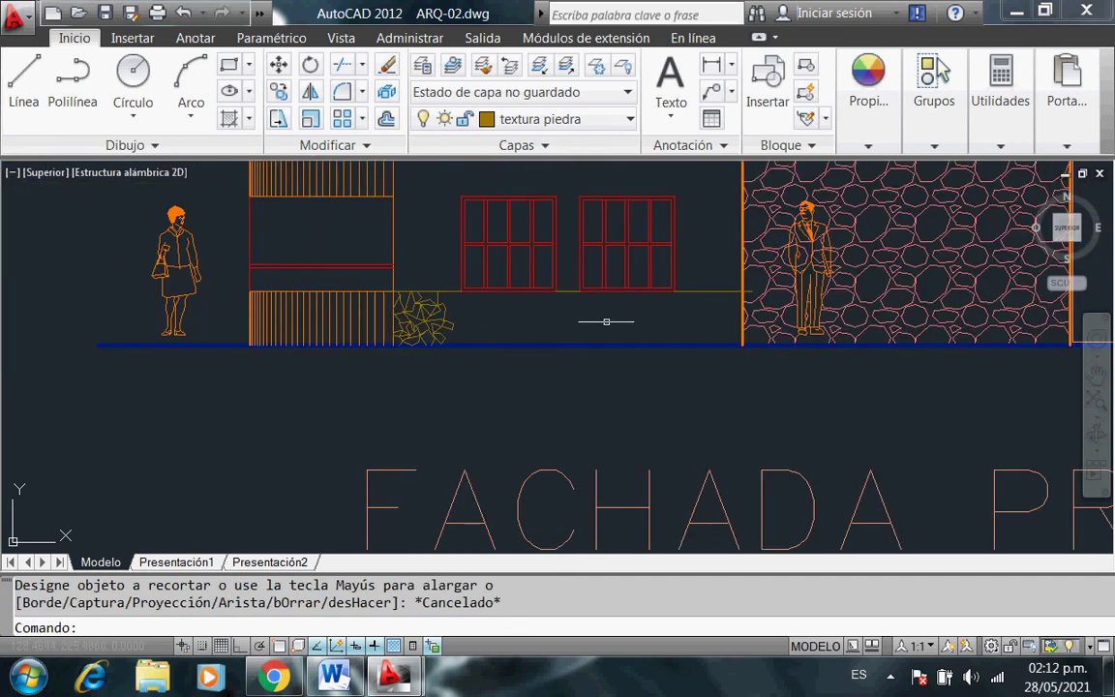
# Pan and zoom to the two red windows and make 'textura vidrio' the current layer.
pyautogui.click(1097, 381)
pyautogui.moveTo(530, 316); pyautogui.dragTo(354, 414)
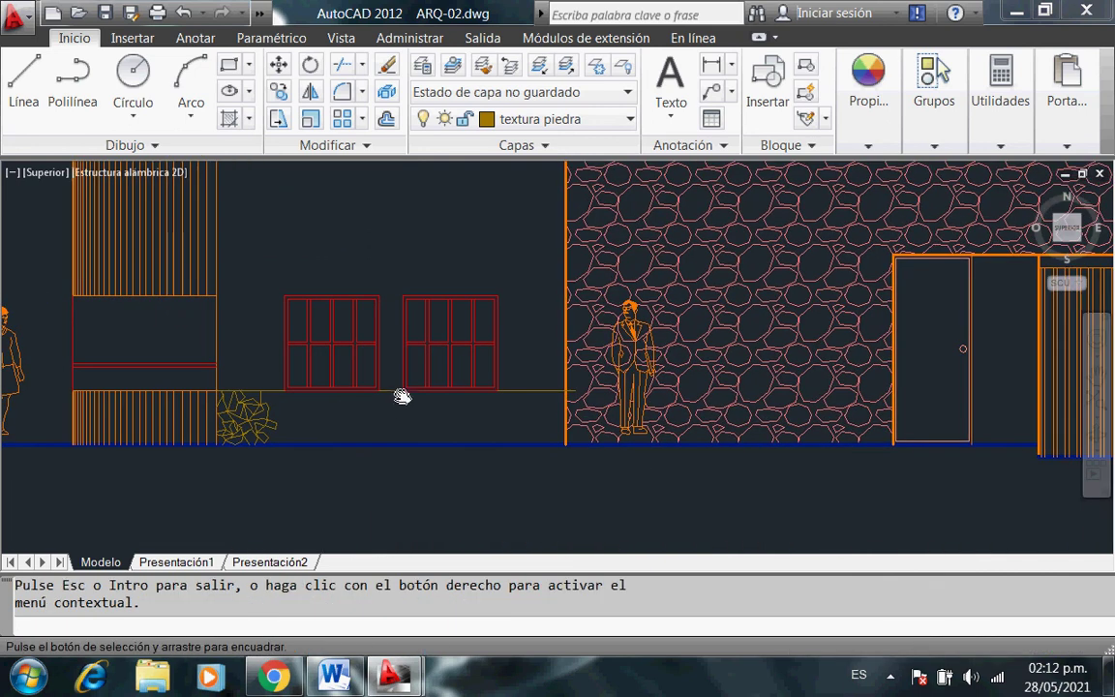
pyautogui.scroll(2, 301, 355)
pyautogui.scroll(1, 324, 340)
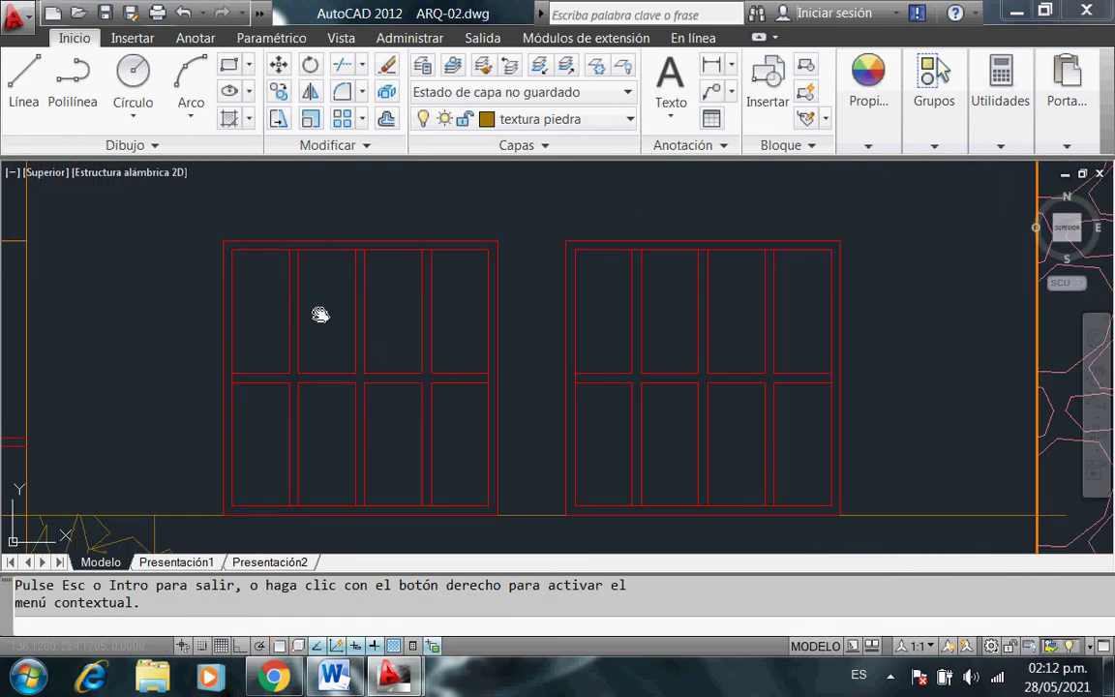
pyautogui.rightClick(351, 306)
pyautogui.click(382, 315)
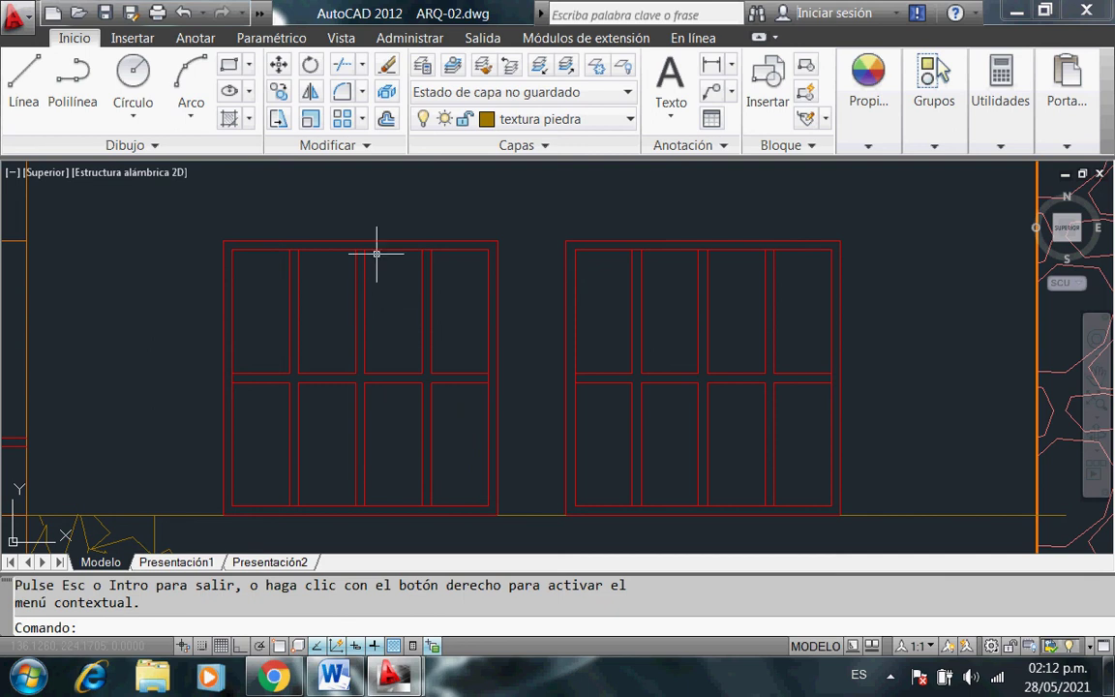
pyautogui.click(630, 118)
pyautogui.click(552, 222)
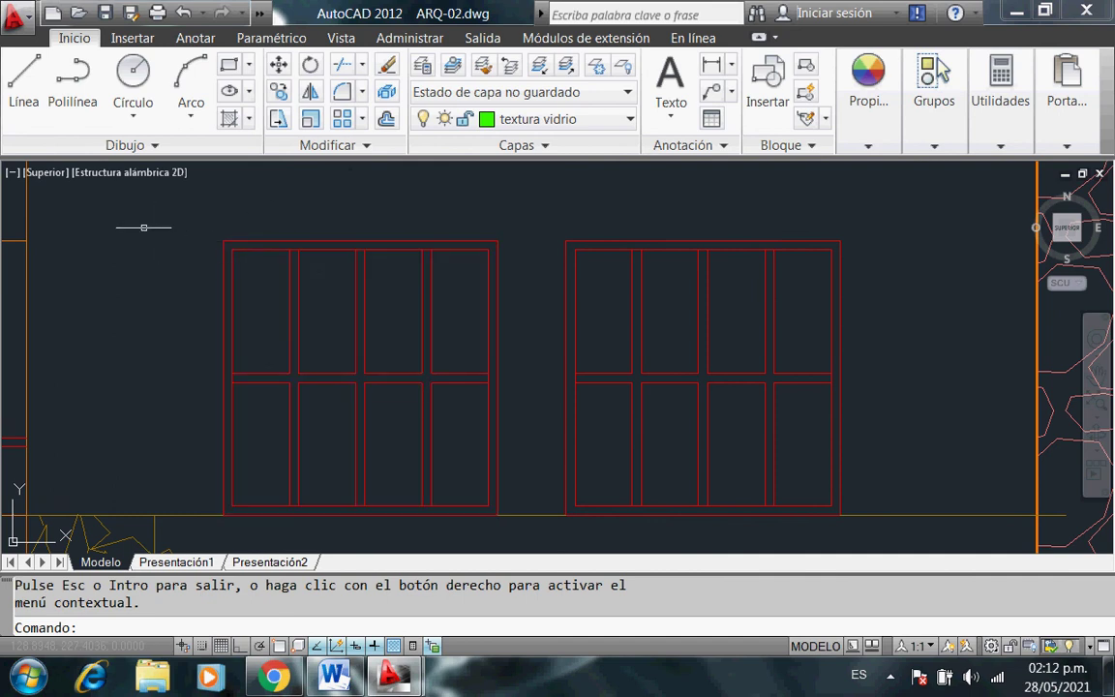
# Draw the first two short green diagonal reflection strokes near the top of the pane.
pyautogui.click(27, 97)
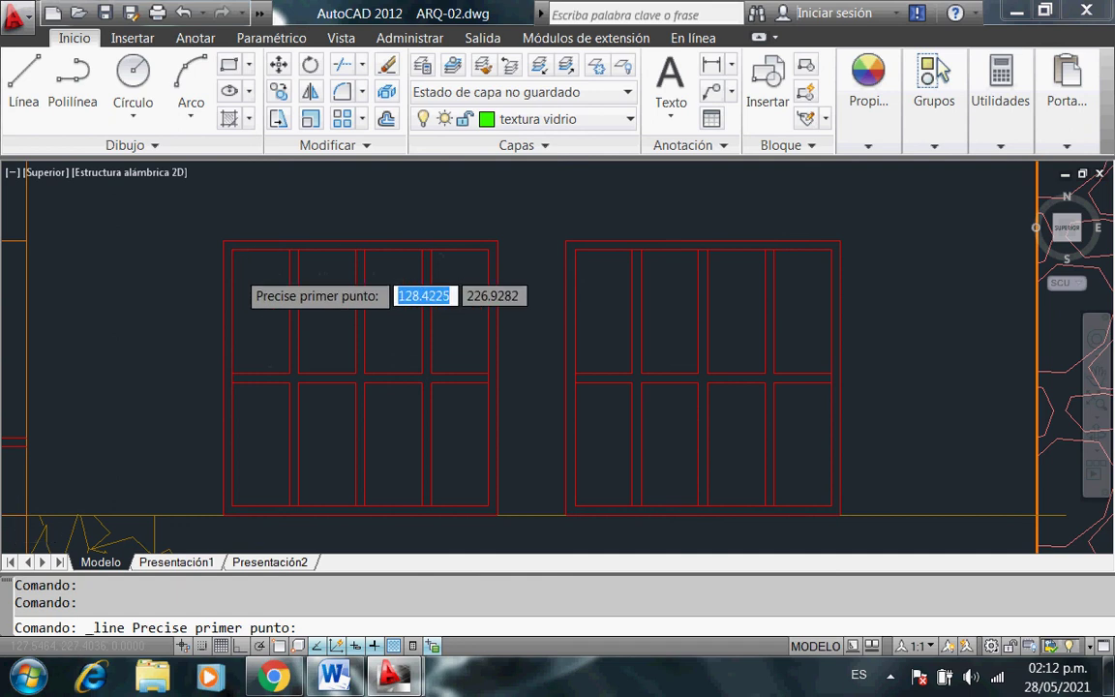
pyautogui.scroll(3, 266, 263)
pyautogui.click(262, 232)
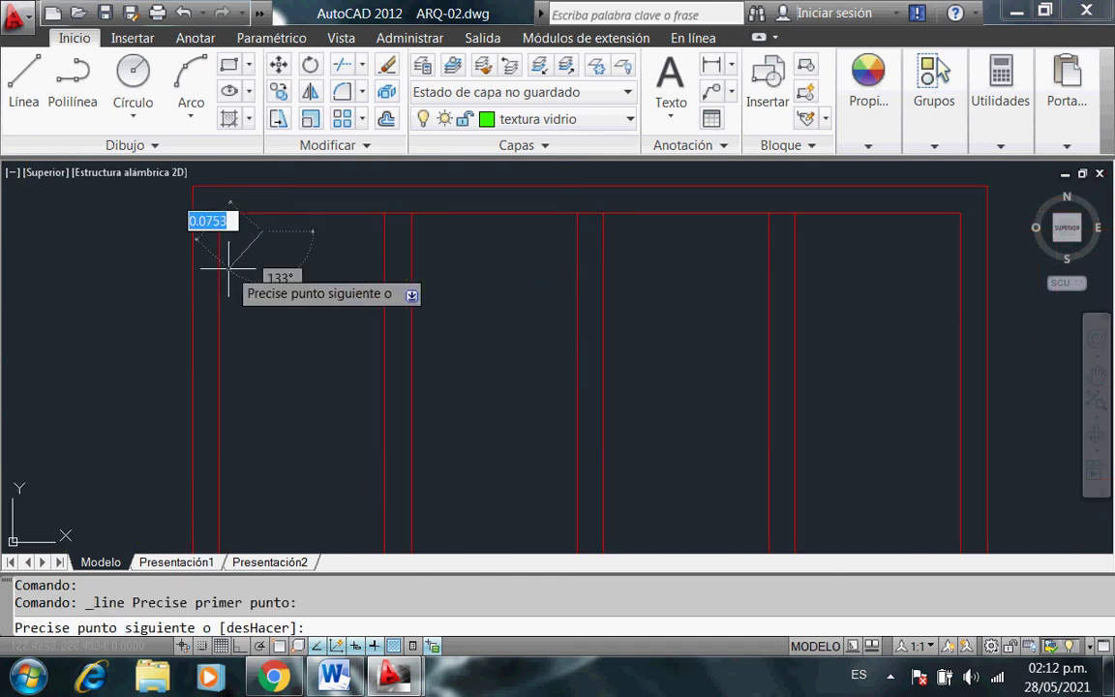
pyautogui.click(229, 275)
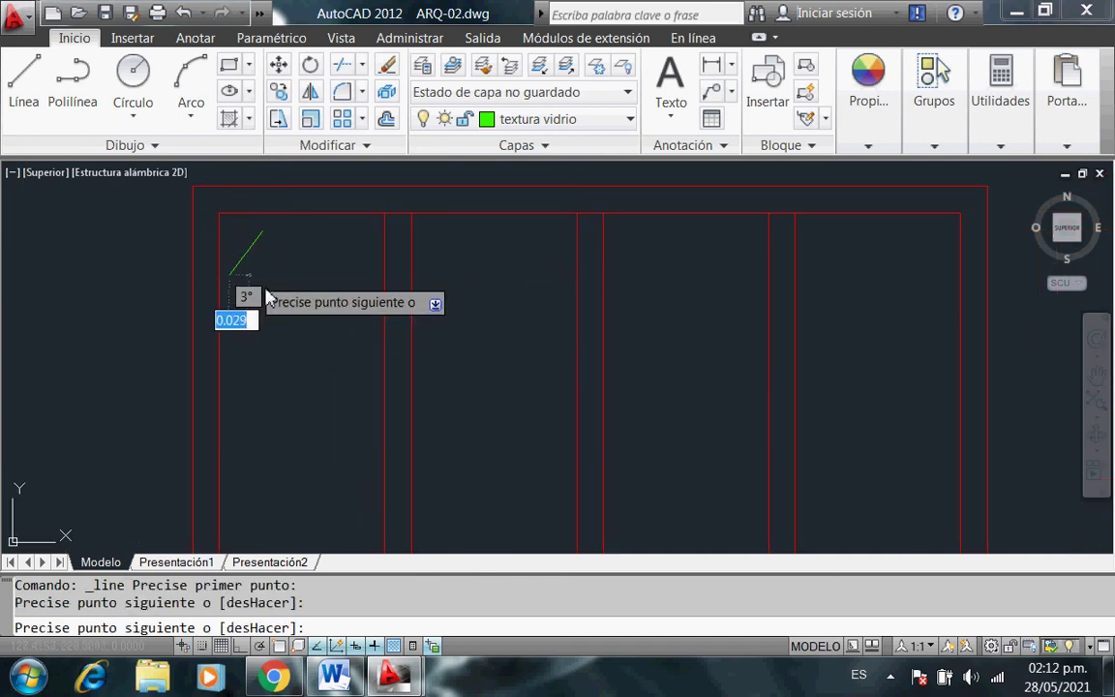
pyautogui.rightClick(253, 280)
pyautogui.click(287, 293)
pyautogui.rightClick(356, 269)
pyautogui.click(416, 274)
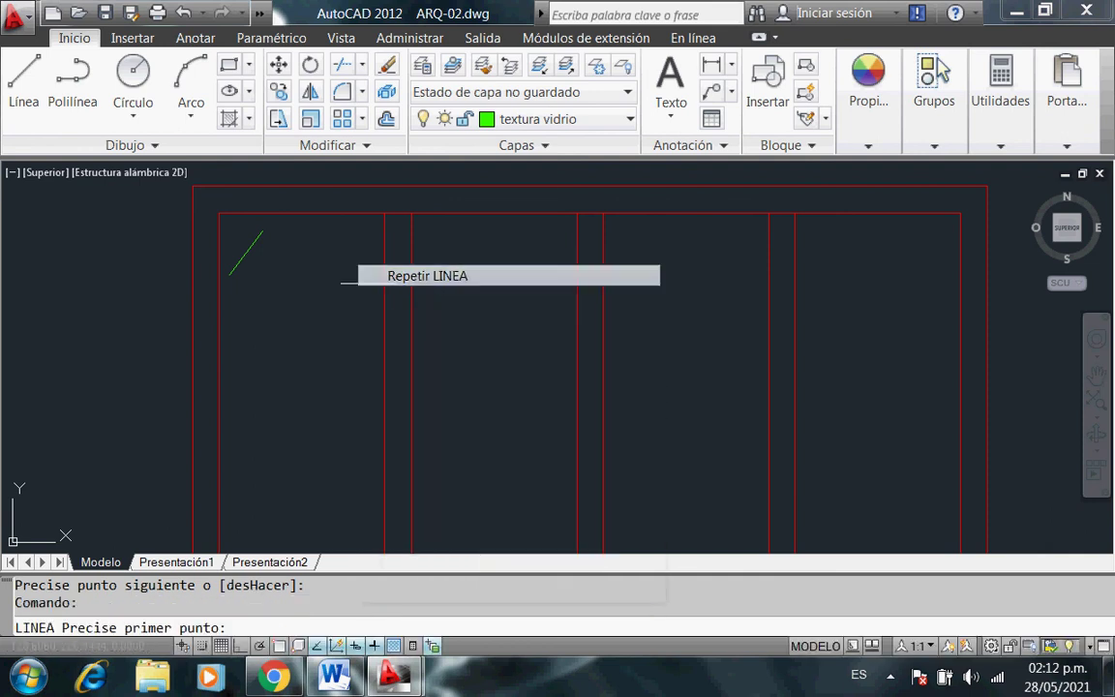
pyautogui.click(300, 238)
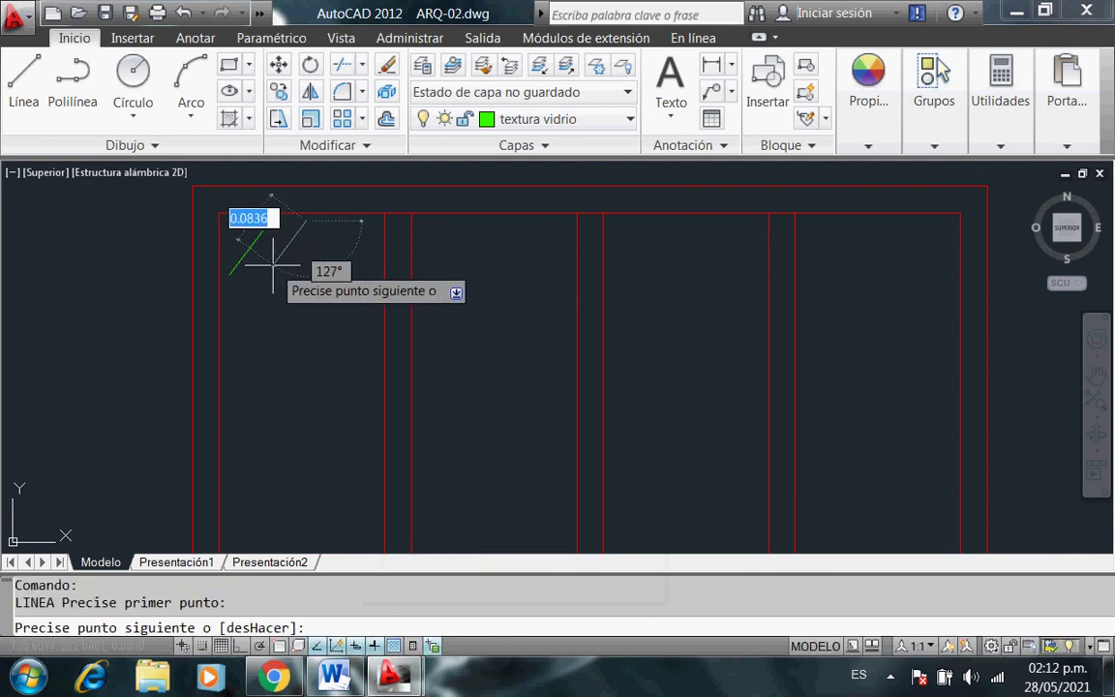
pyautogui.click(275, 264)
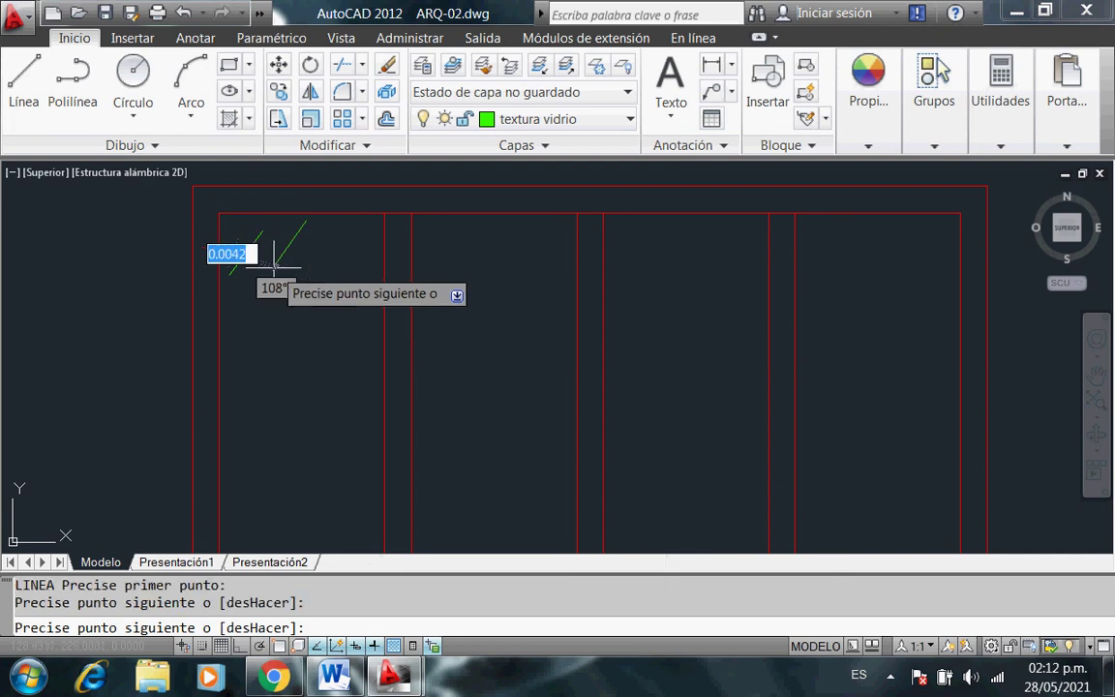
pyautogui.rightClick(277, 273)
pyautogui.click(277, 289)
# Add a longer third stroke below the first and a short fourth stroke.
pyautogui.rightClick(248, 300)
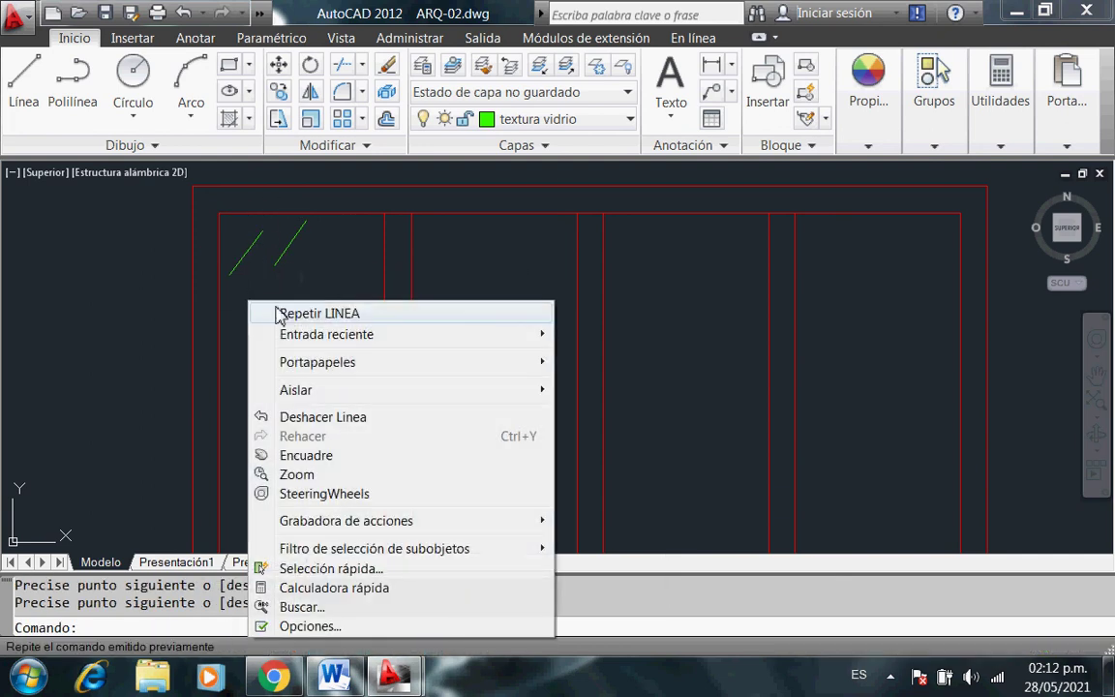
pyautogui.click(288, 315)
pyautogui.click(230, 272)
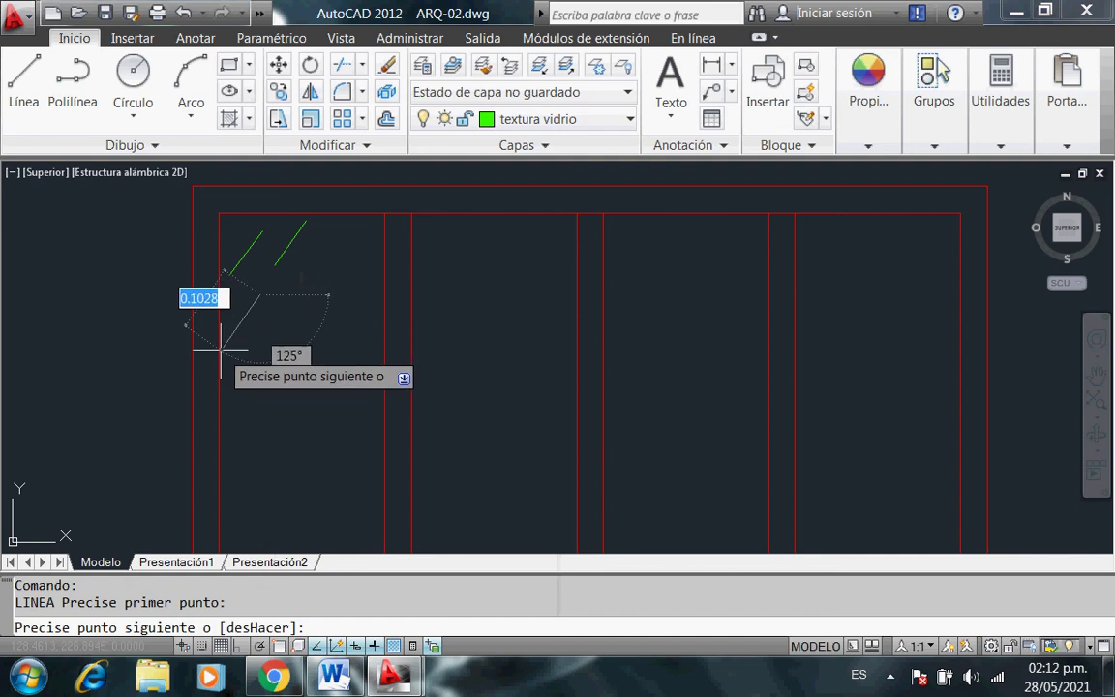
pyautogui.click(221, 351)
pyautogui.rightClick(228, 356)
pyautogui.click(256, 365)
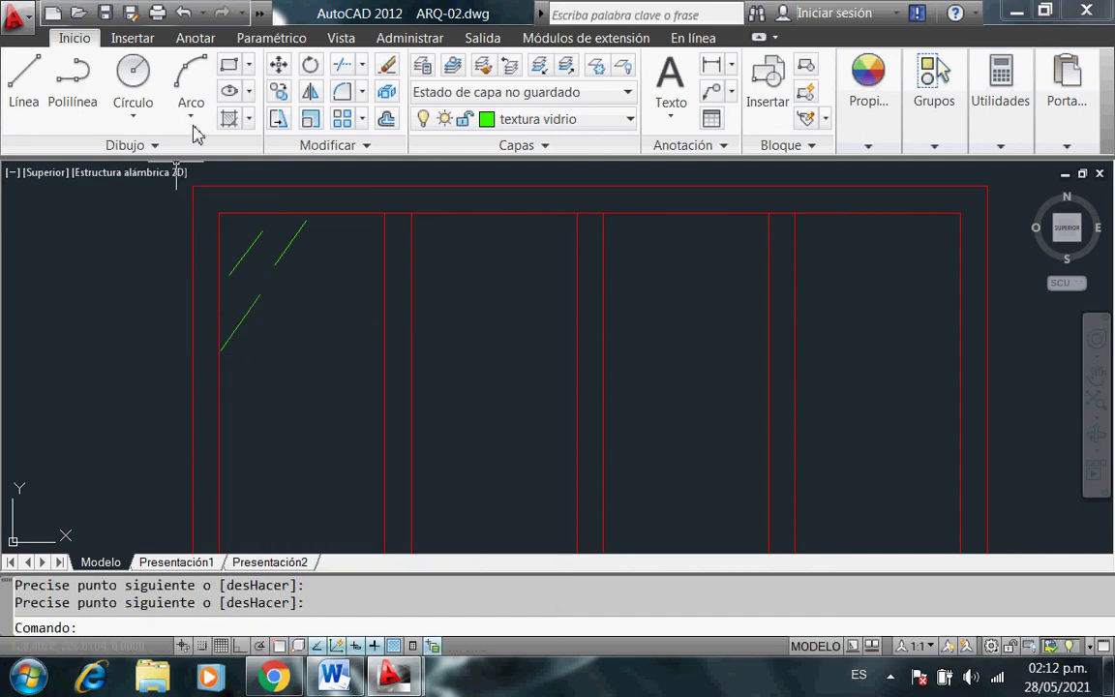
pyautogui.click(23, 78)
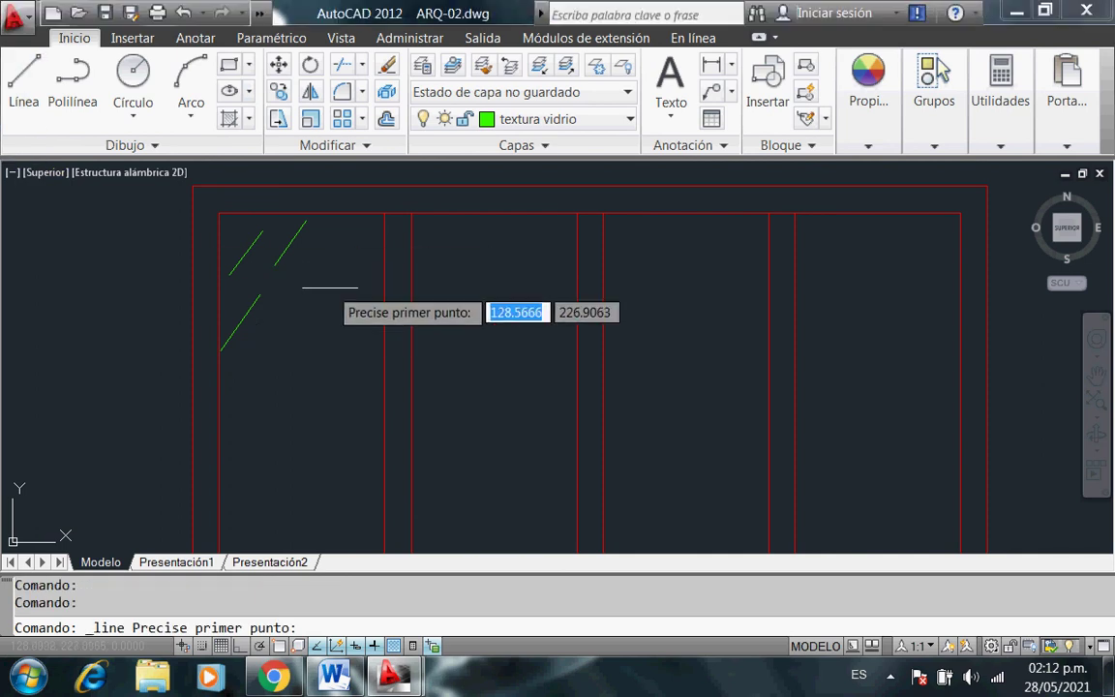
pyautogui.click(313, 275)
pyautogui.click(308, 295)
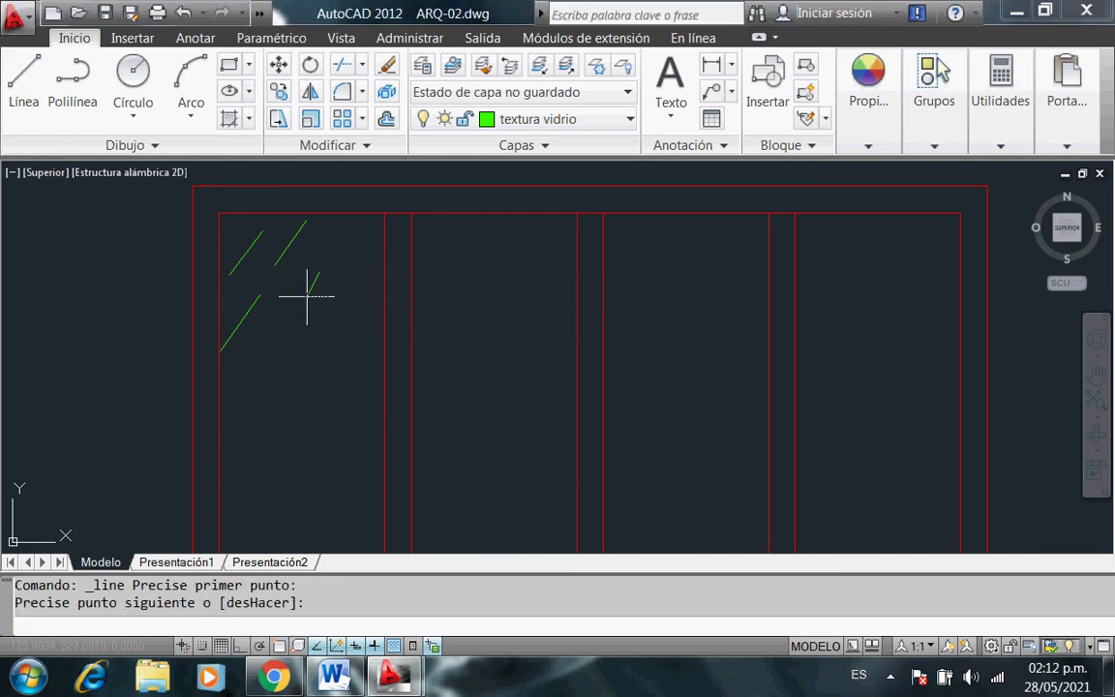
pyautogui.rightClick(300, 295)
pyautogui.click(355, 310)
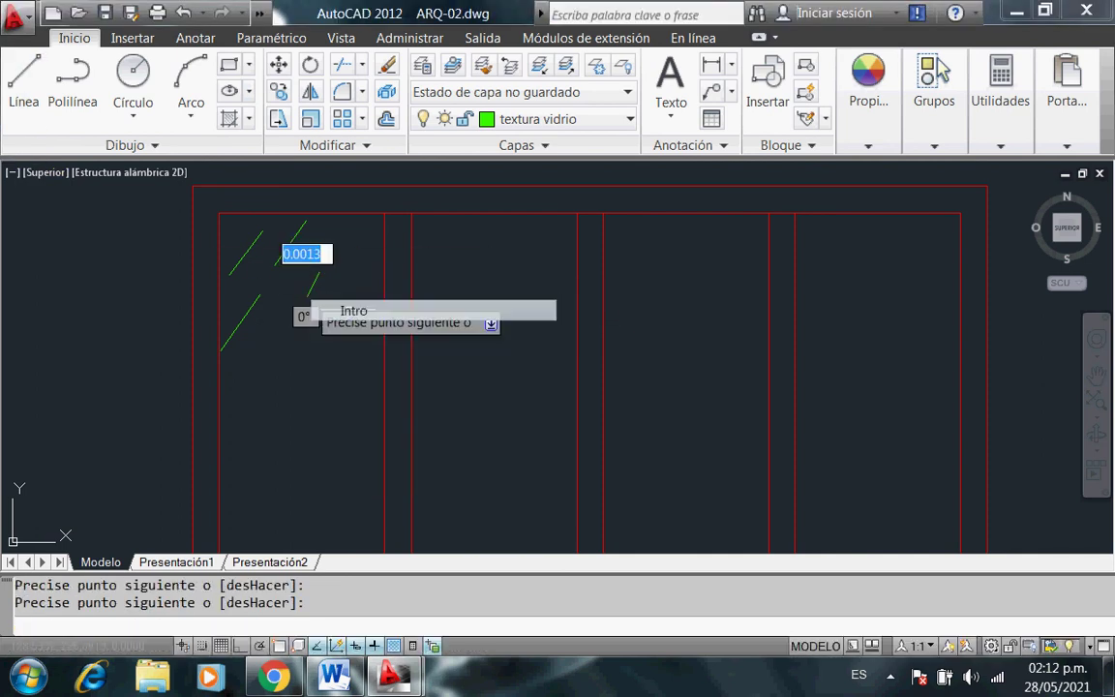
# Add a short fifth stroke beside the fourth and a sixth stroke mid-pane.
pyautogui.click(32, 102)
pyautogui.click(324, 285)
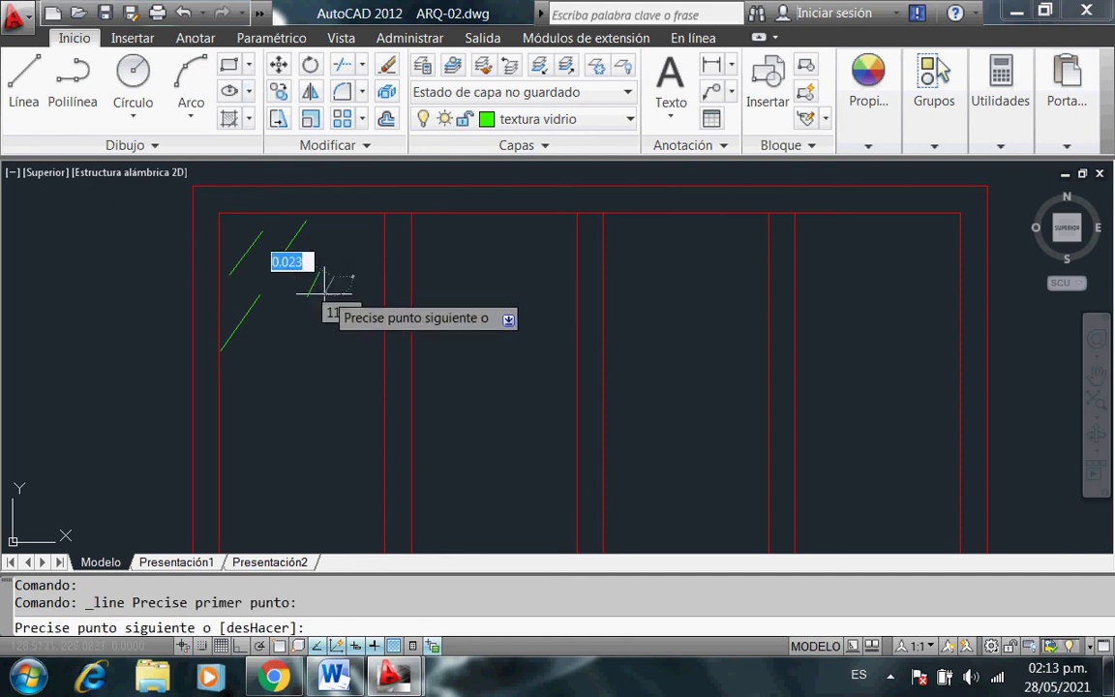
pyautogui.click(321, 301)
pyautogui.rightClick(321, 303)
pyautogui.click(350, 316)
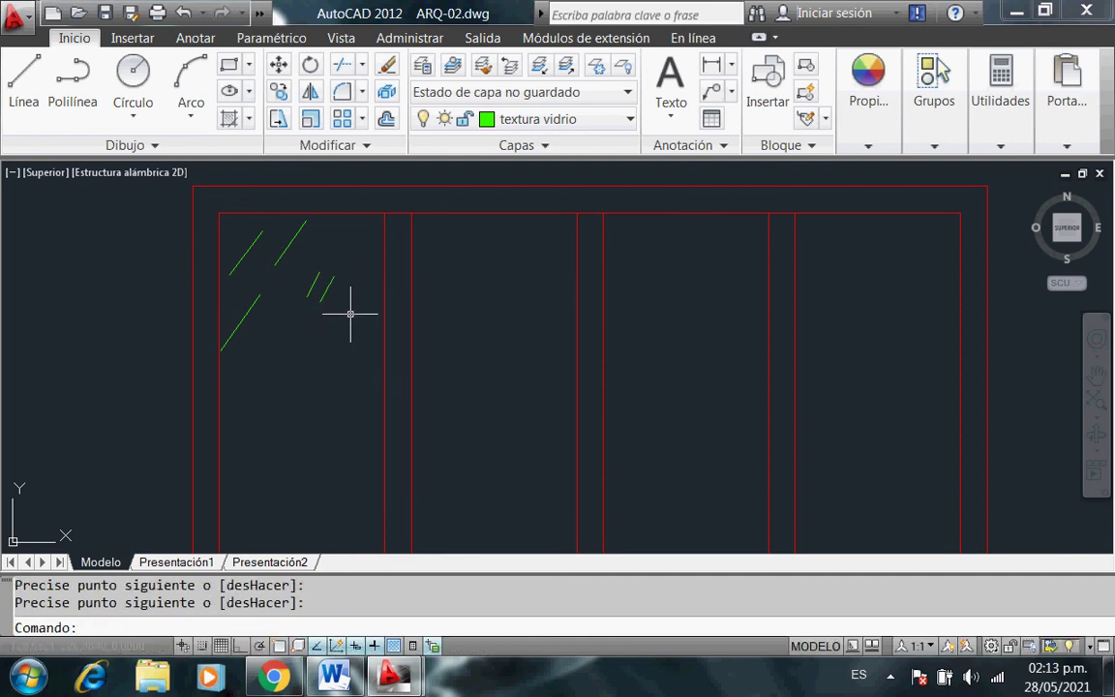
pyautogui.click(22, 114)
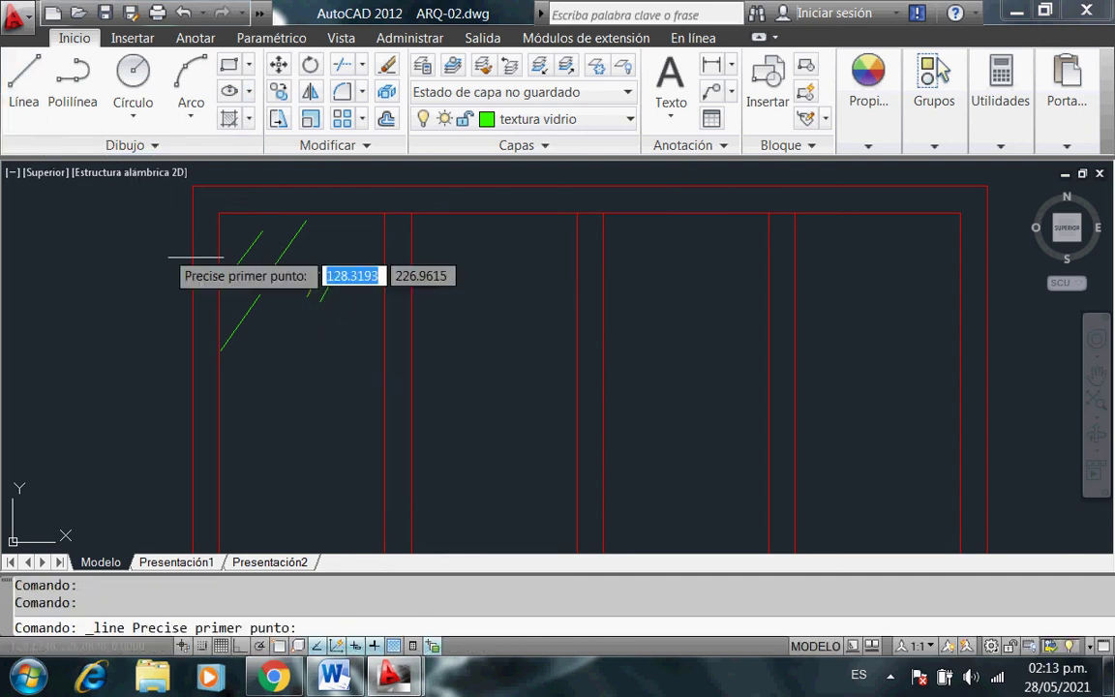
pyautogui.click(294, 320)
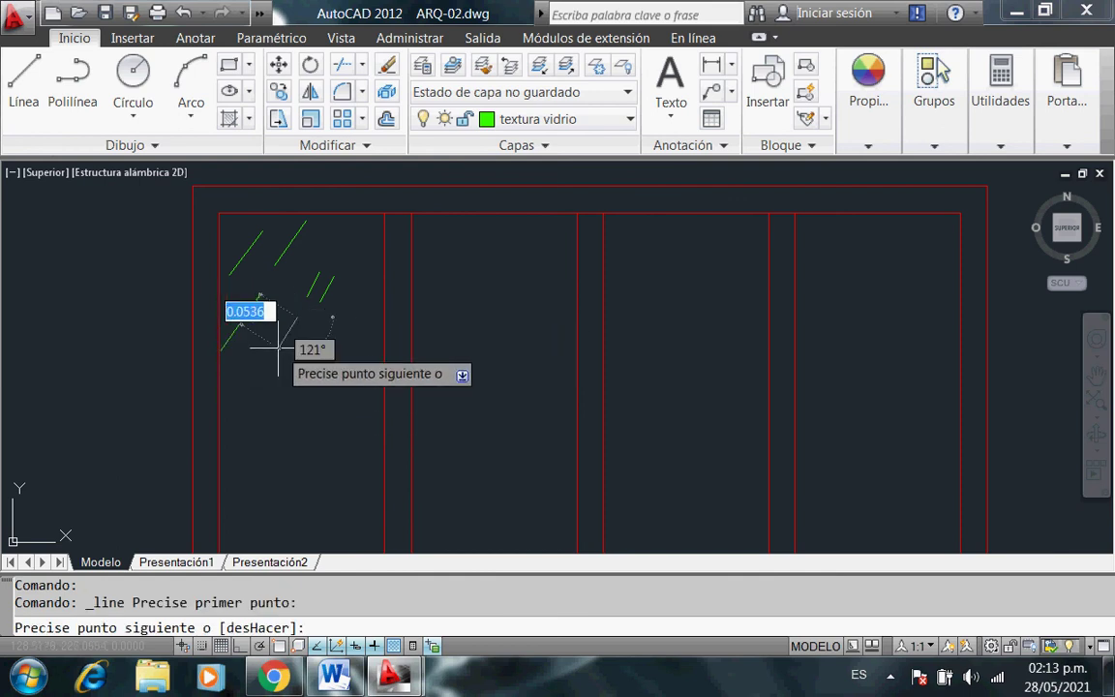
pyautogui.click(278, 345)
pyautogui.rightClick(290, 347)
pyautogui.click(323, 361)
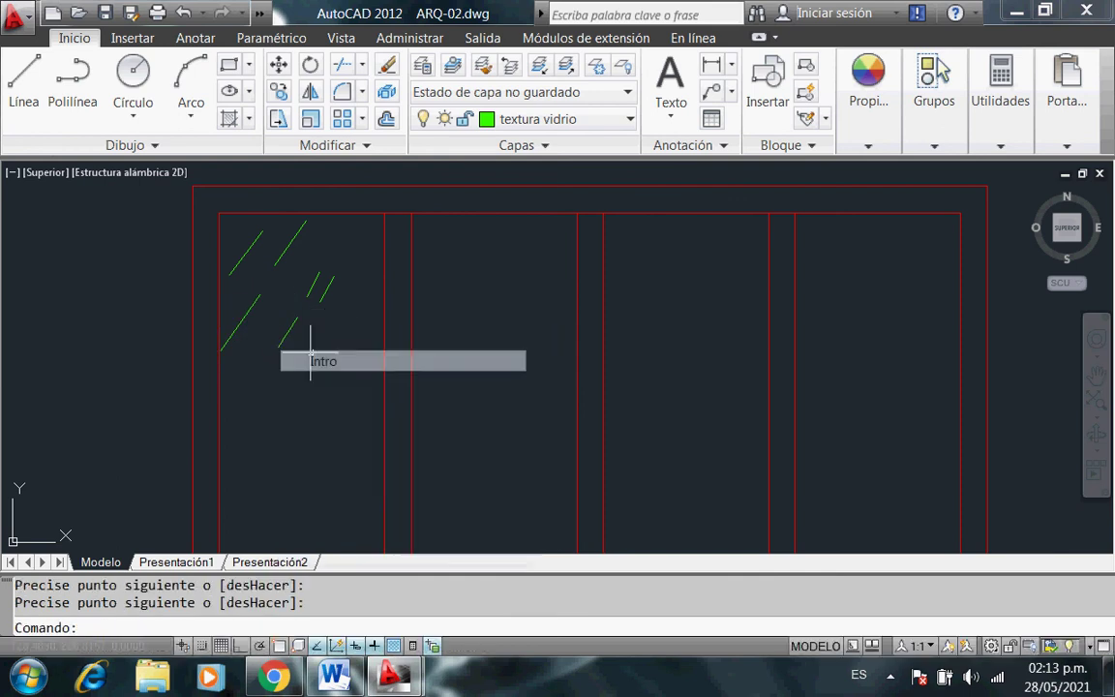
# Draw a lower reflection stroke and a longer stroke on the pane's right side.
pyautogui.click(39, 112)
pyautogui.click(256, 373)
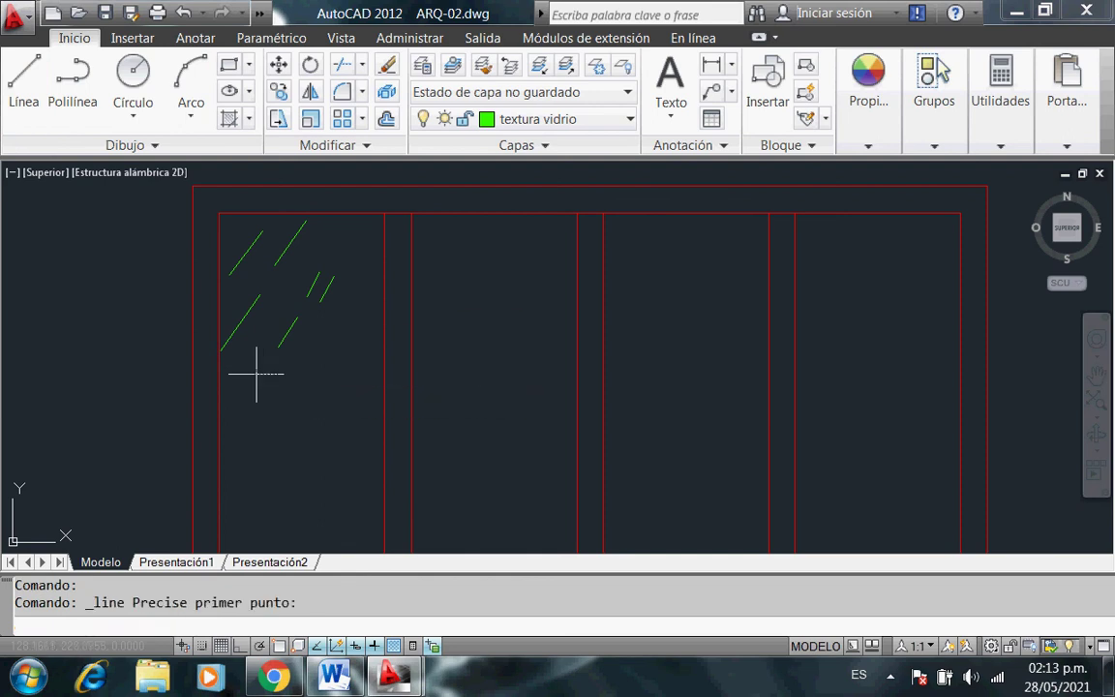
pyautogui.click(231, 418)
pyautogui.rightClick(247, 421)
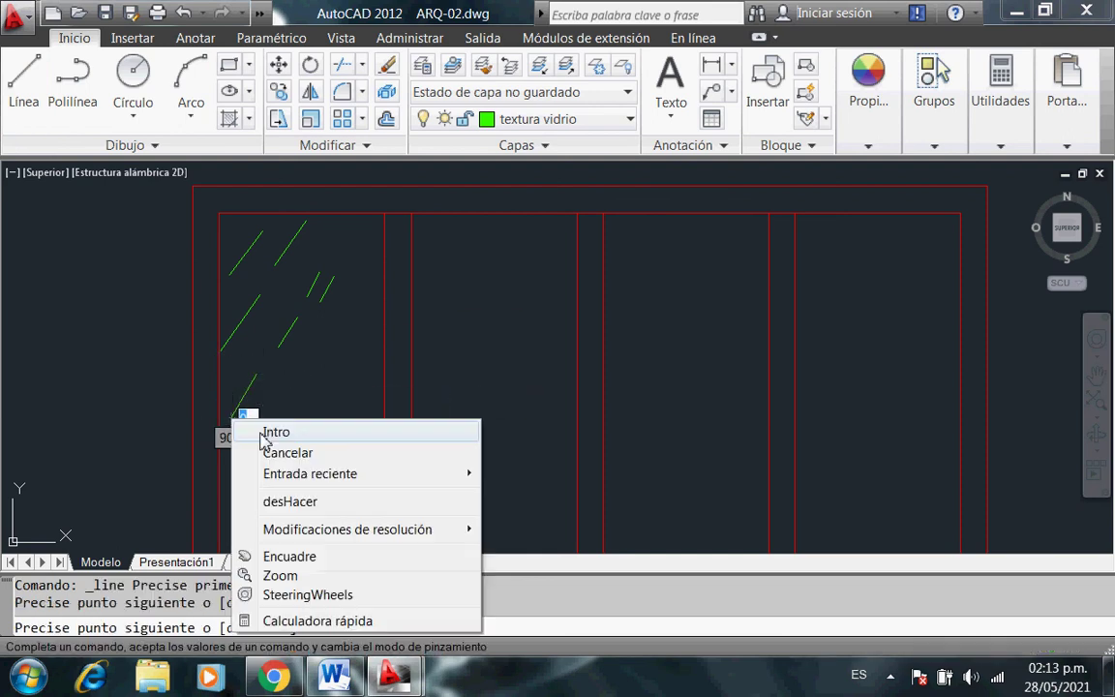
pyautogui.click(266, 432)
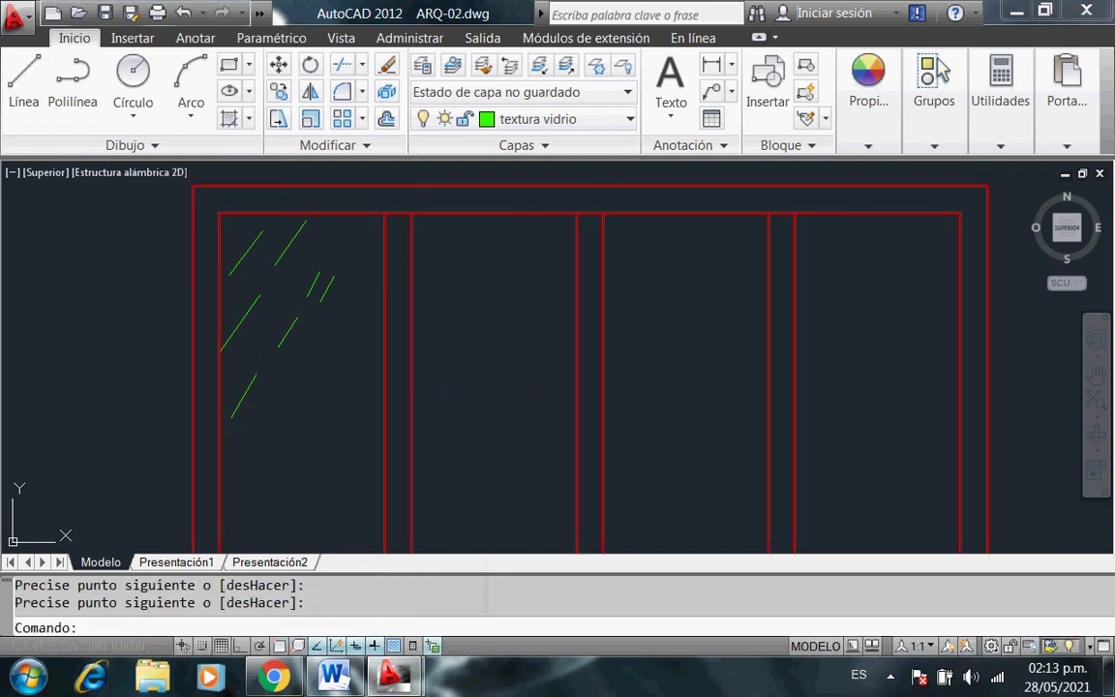
pyautogui.click(24, 83)
pyautogui.click(359, 286)
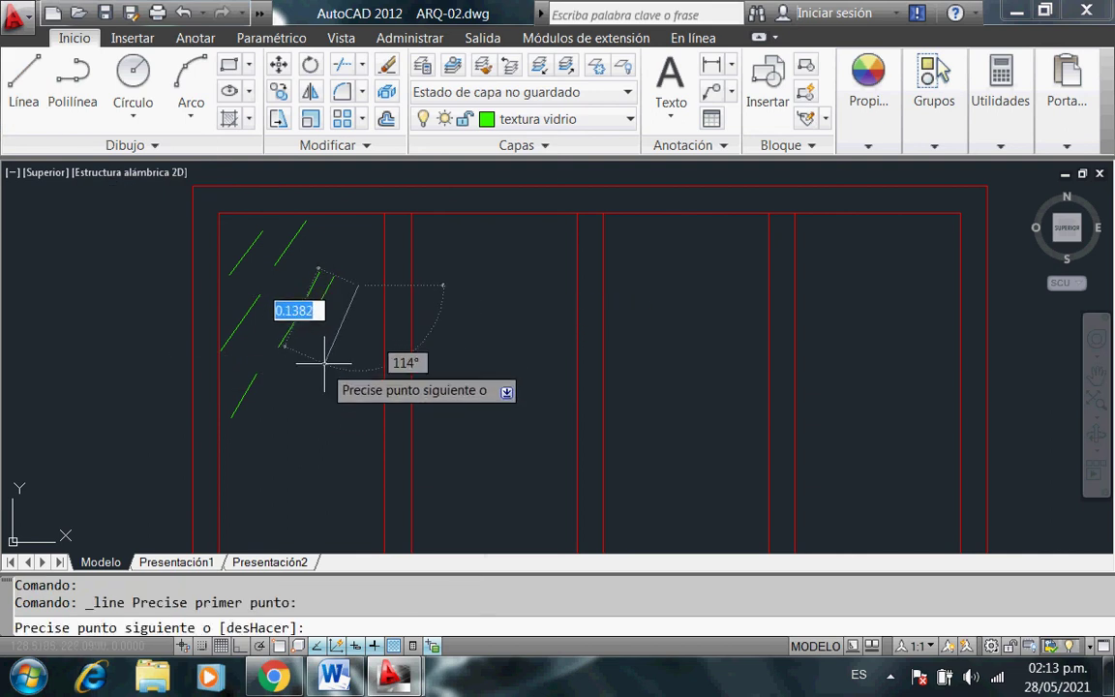
pyautogui.click(334, 345)
pyautogui.rightClick(346, 359)
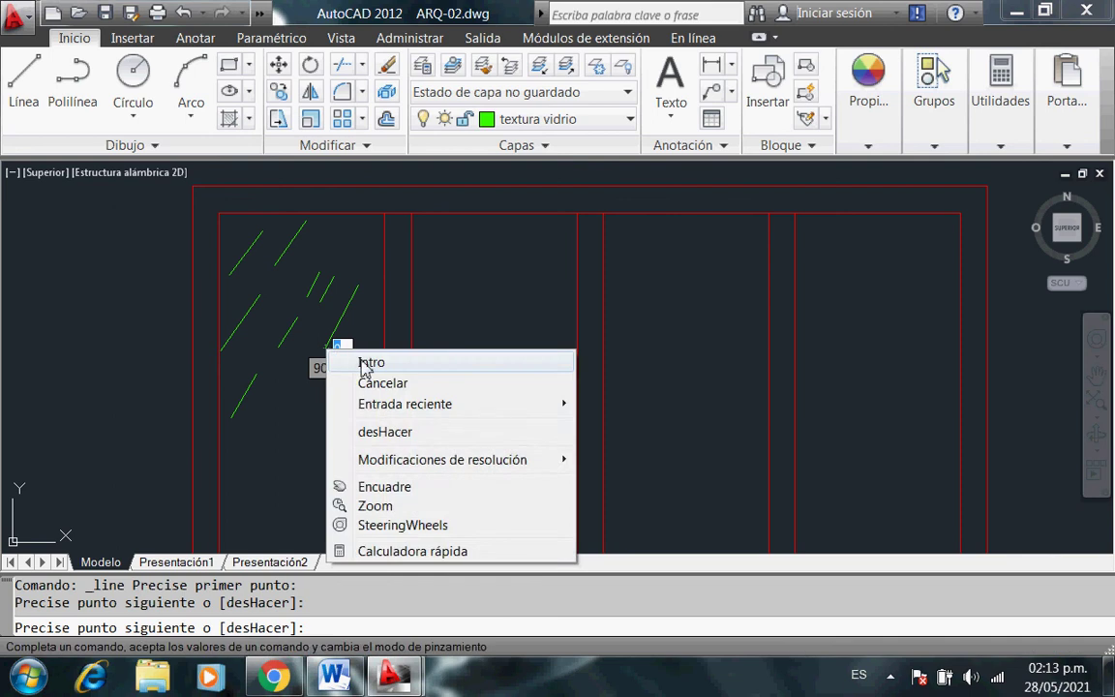
pyautogui.click(361, 361)
# Draw the final long reflection stroke reaching low in the pane.
pyautogui.click(26, 98)
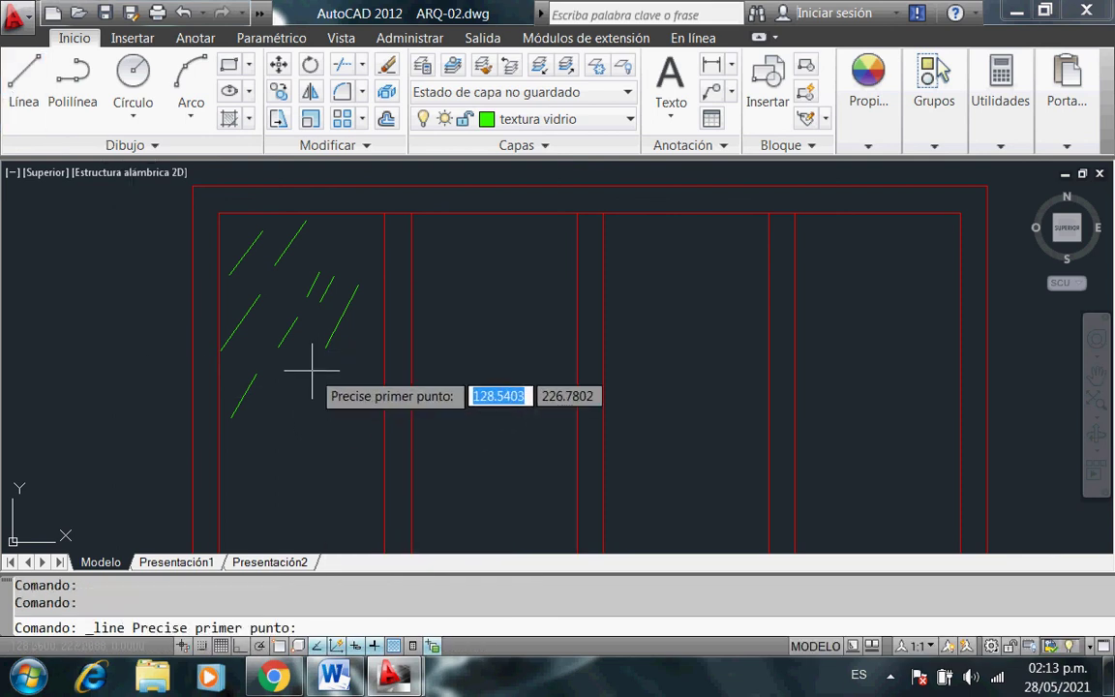
pyautogui.click(279, 349)
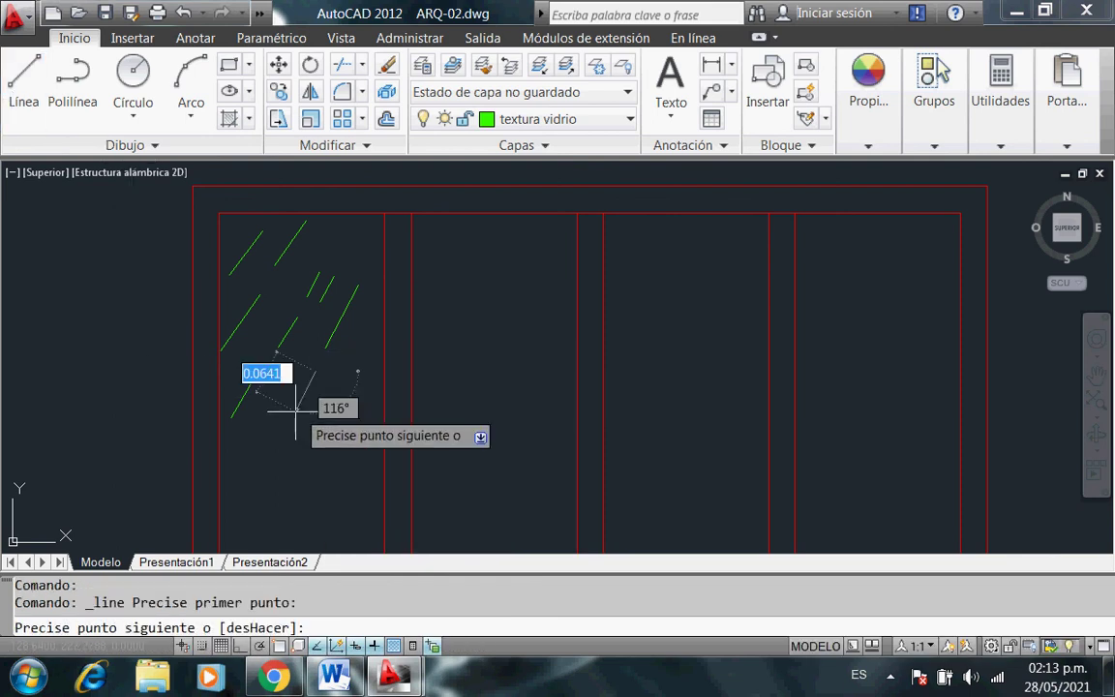
pyautogui.click(281, 426)
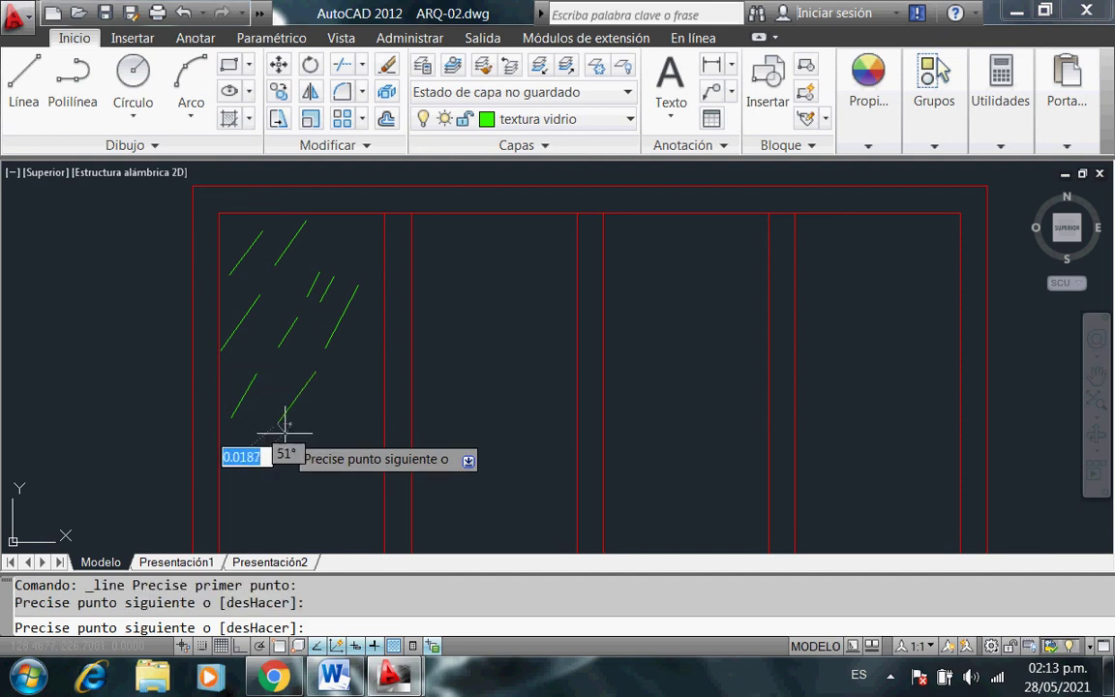
pyautogui.rightClick(287, 436)
pyautogui.click(330, 449)
# Zoom out and pan across the full facade to review the window's green reflection strokes.
pyautogui.scroll(-4, 581, 377)
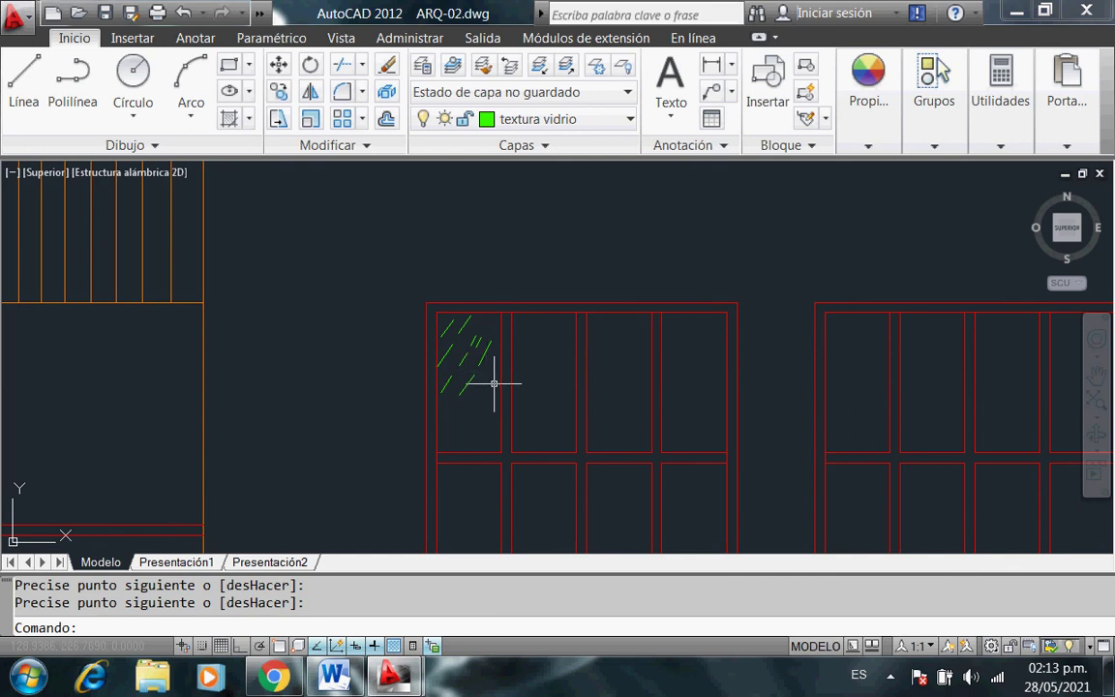
pyautogui.scroll(-2, 494, 383)
pyautogui.scroll(-2, 475, 431)
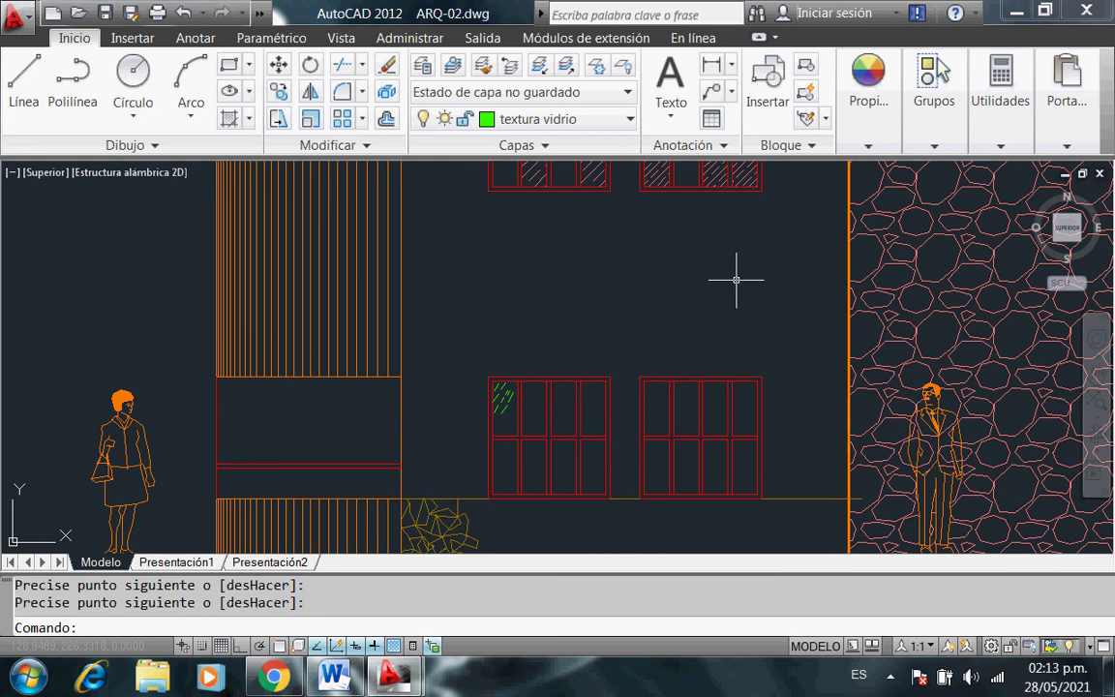
pyautogui.scroll(-2, 689, 274)
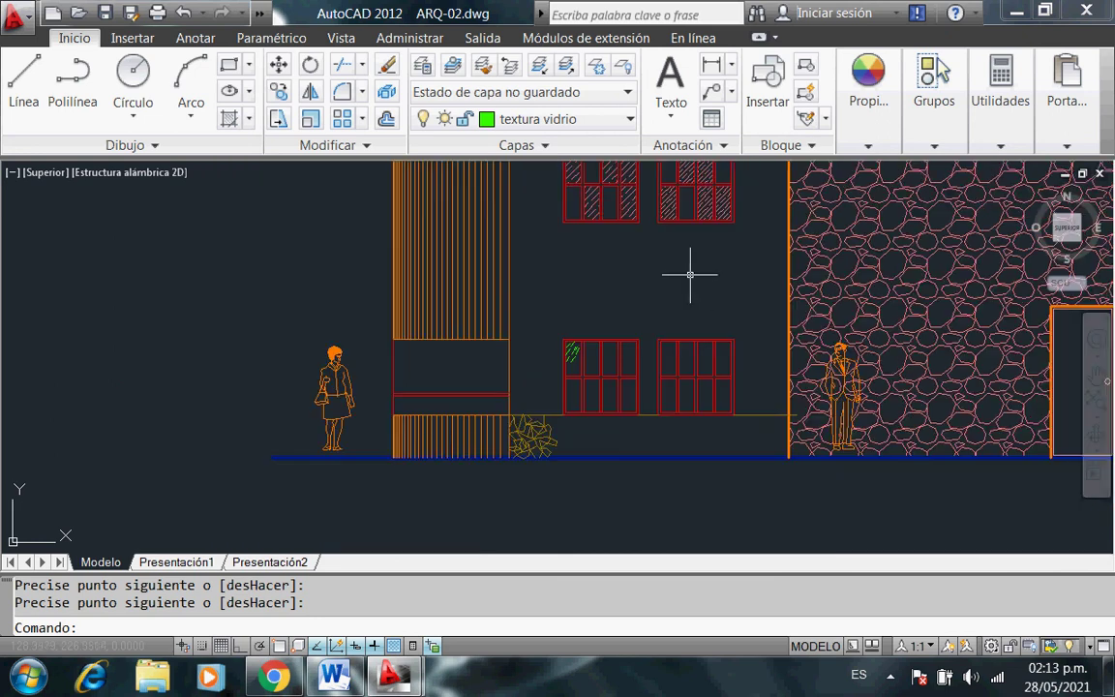
pyautogui.click(1097, 378)
pyautogui.moveTo(876, 353)
pyautogui.mouseDown()
pyautogui.moveTo(715, 341)
pyautogui.moveTo(514, 386)
pyautogui.mouseUp()
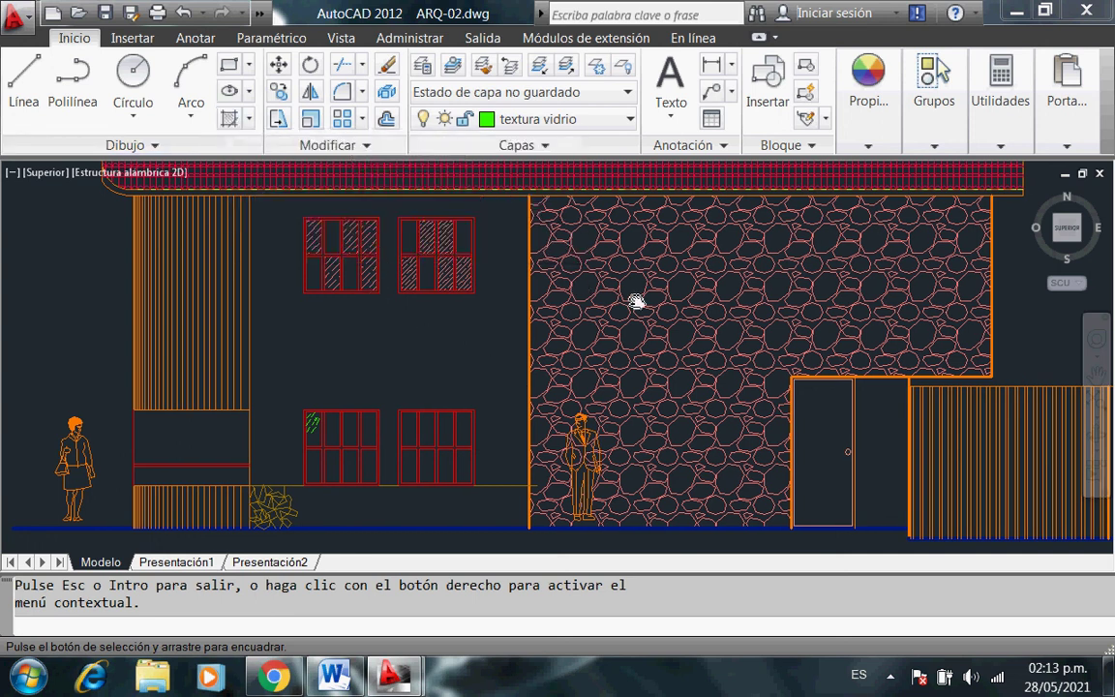
pyautogui.moveTo(458, 389); pyautogui.dragTo(456, 356)
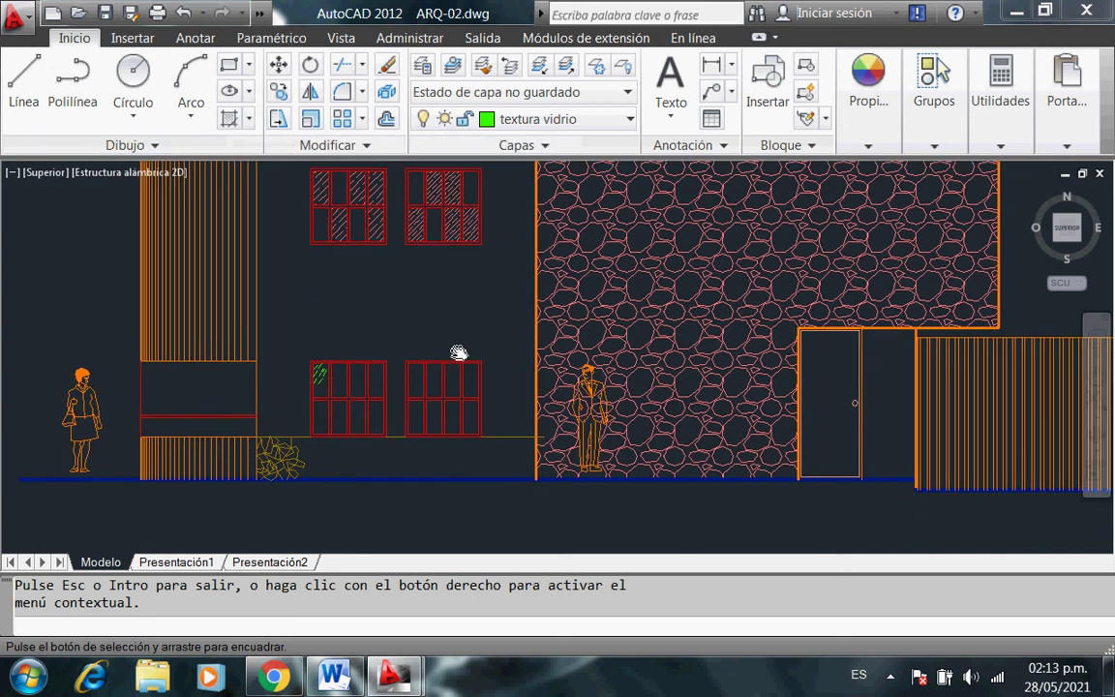
pyautogui.scroll(3, 299, 406)
pyautogui.moveTo(475, 455); pyautogui.dragTo(500, 403)
pyautogui.scroll(1, 435, 426)
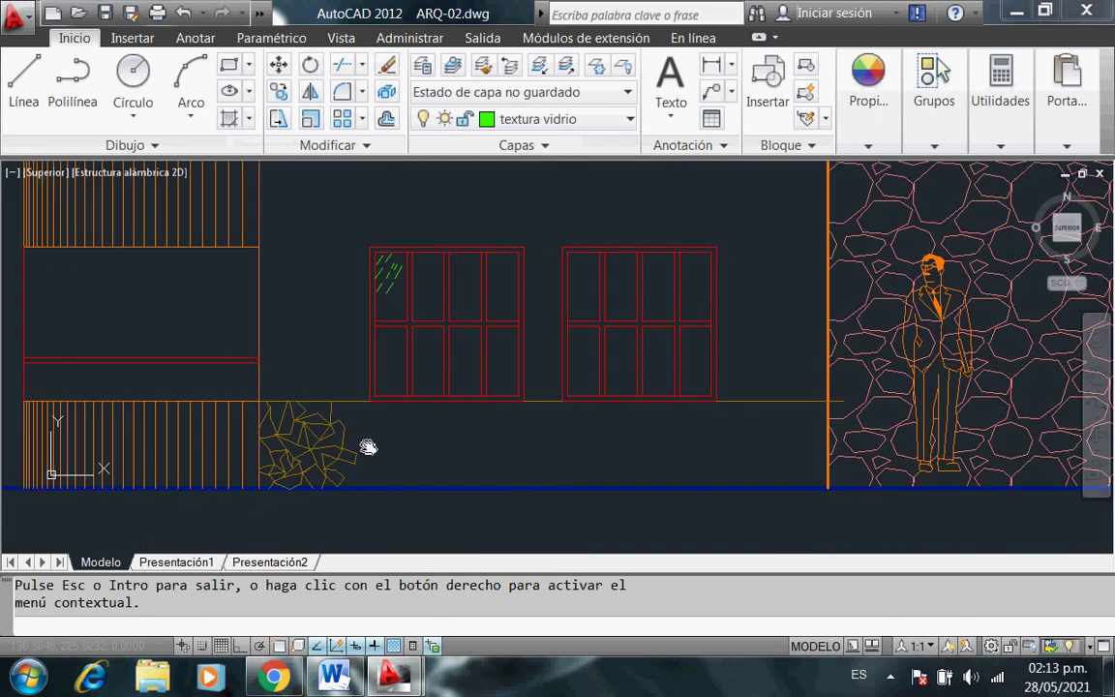
pyautogui.scroll(2, 372, 449)
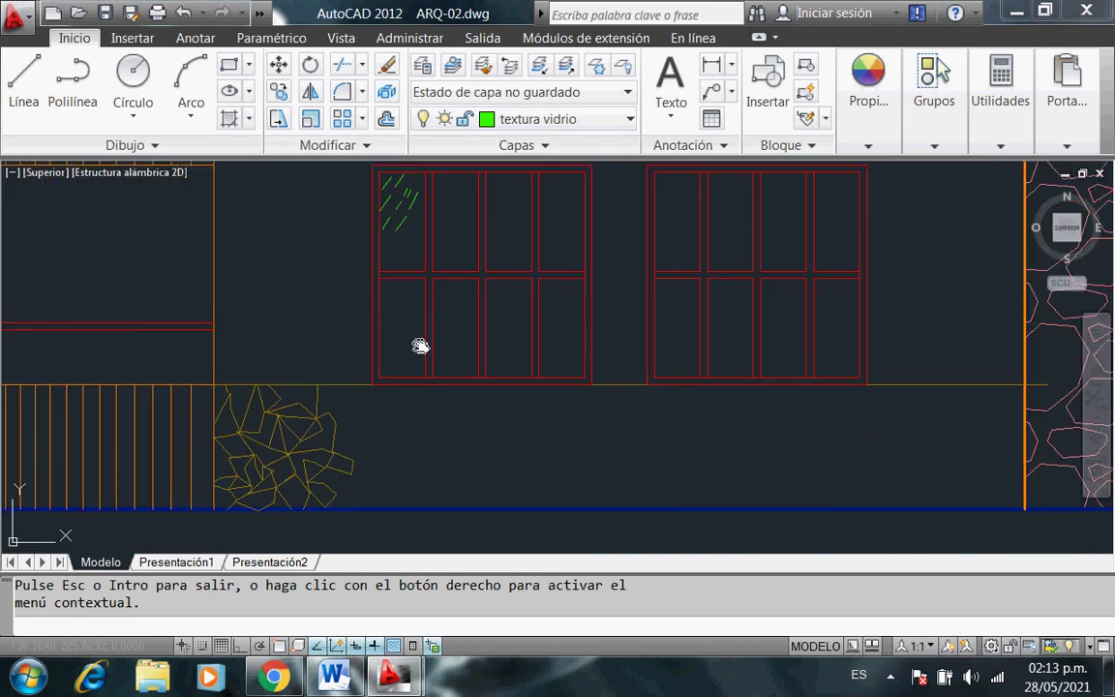
pyautogui.scroll(-3, 744, 347)
pyautogui.moveTo(786, 324); pyautogui.dragTo(548, 431)
pyautogui.scroll(2, 580, 417)
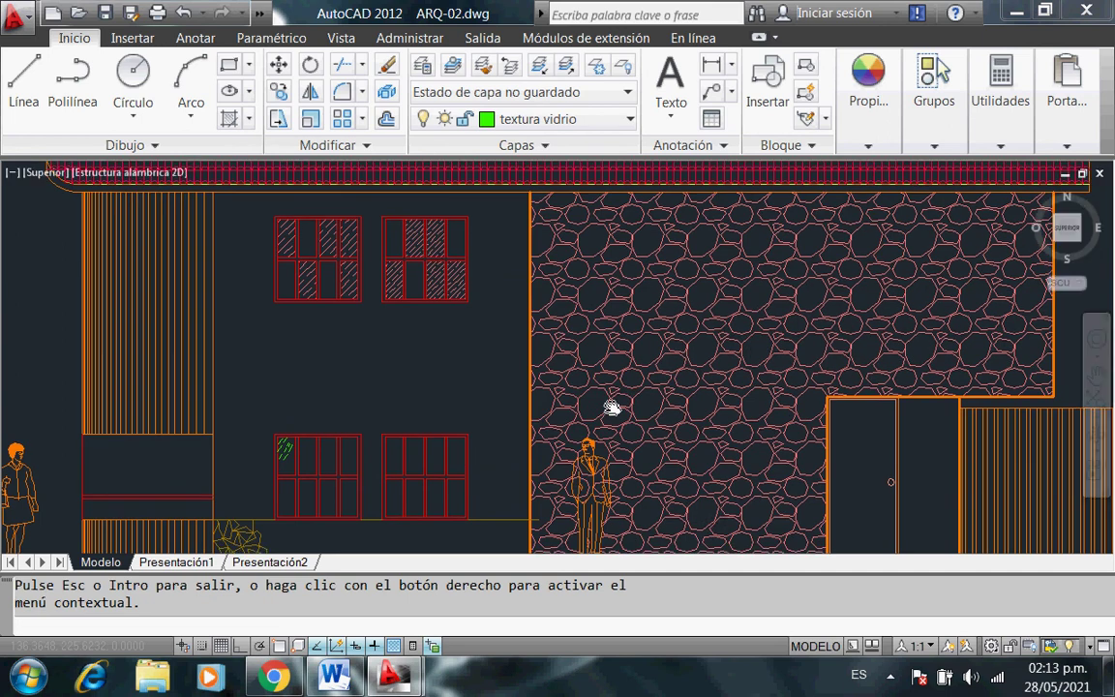
pyautogui.scroll(-2, 613, 374)
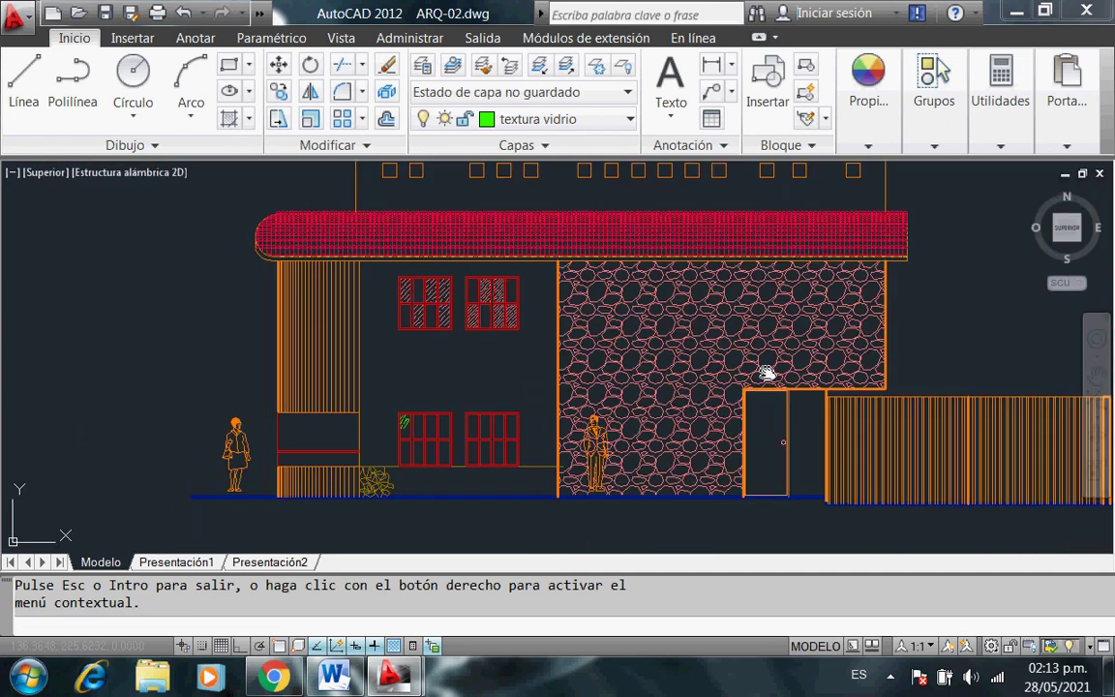
pyautogui.scroll(-2, 689, 416)
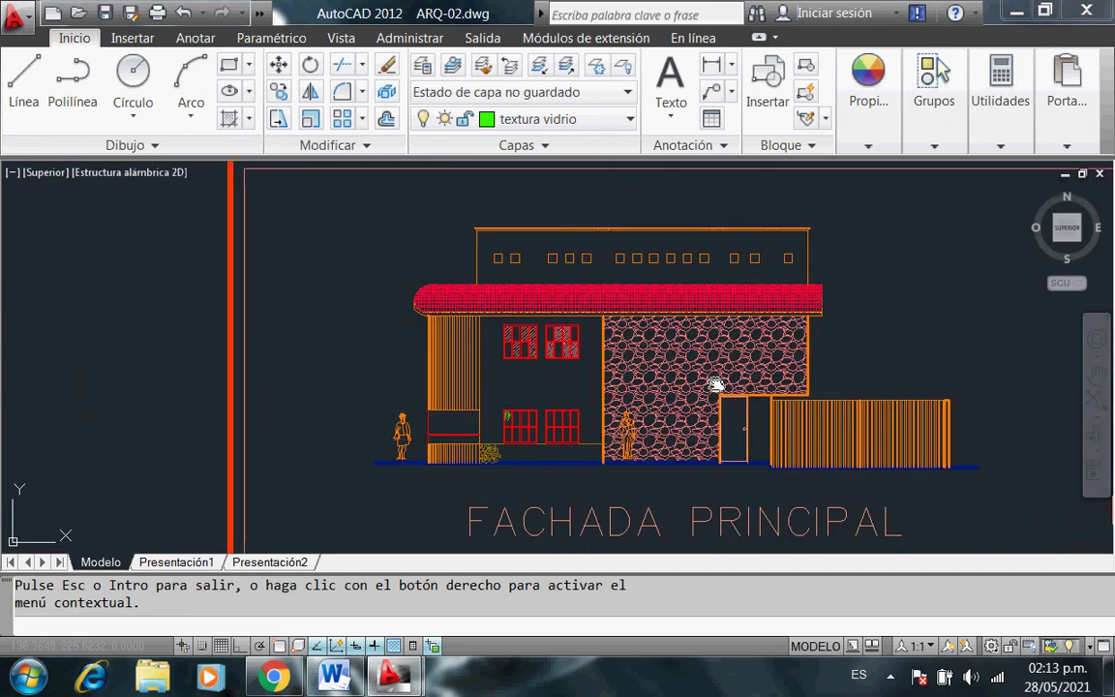
pyautogui.scroll(2, 715, 384)
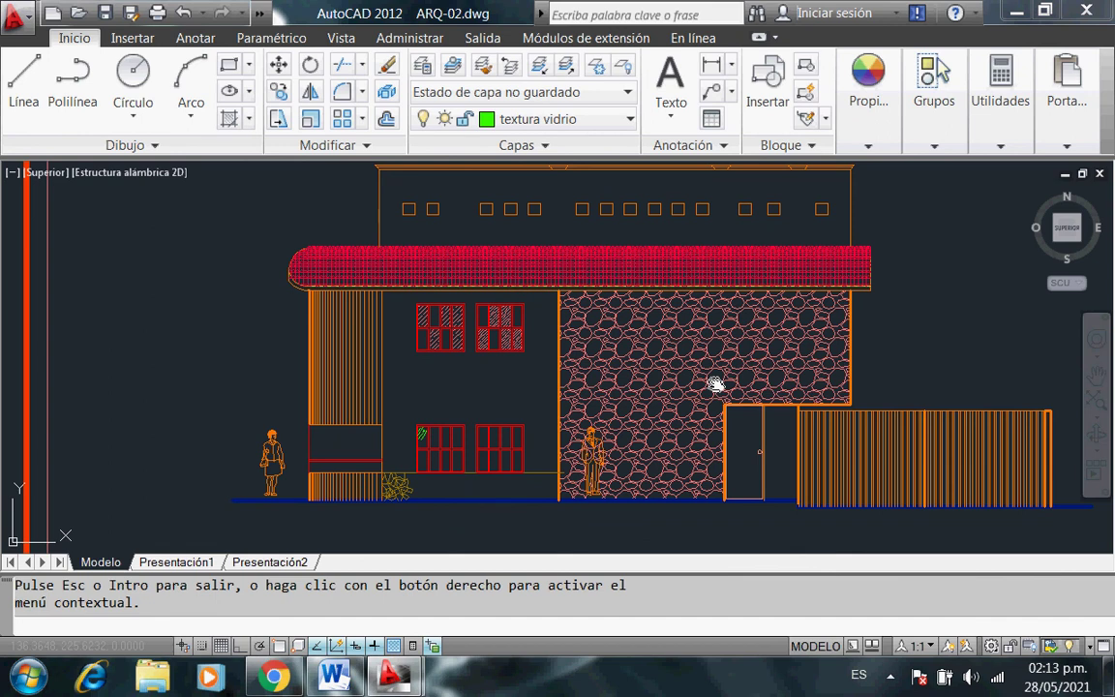